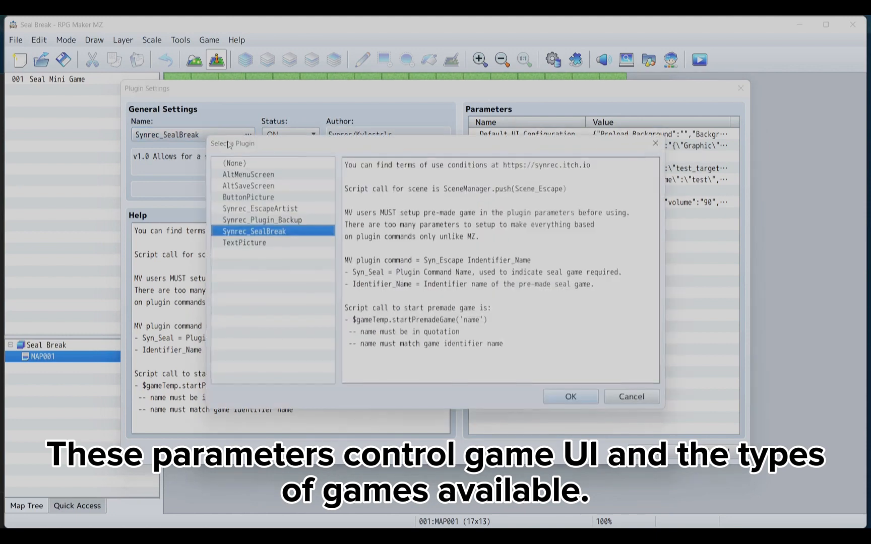
# Step: Reset the plugin entry's parameters by switching it to Synrec_Plugin_Backup and back to Synrec_SealBreak, and save the plugin settings
pyautogui.click(263, 219)
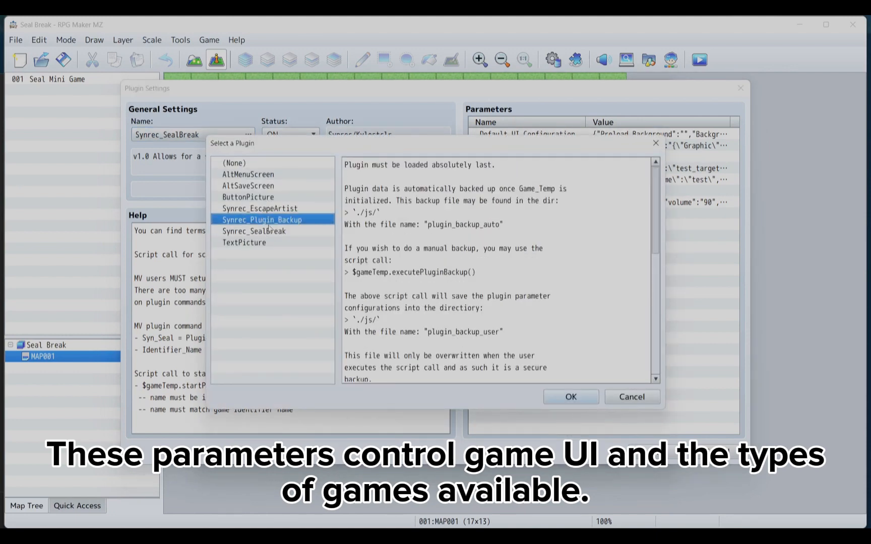
pyautogui.doubleClick(267, 222)
pyautogui.click(219, 138)
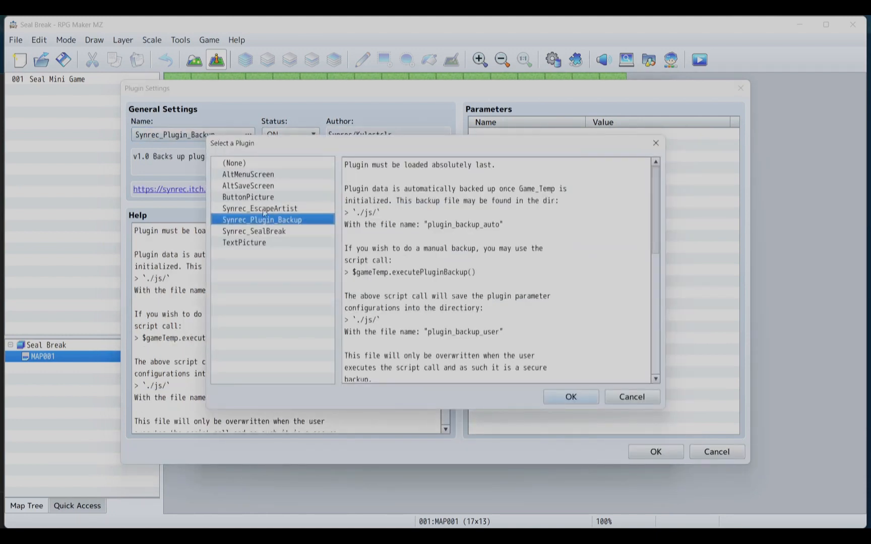
pyautogui.doubleClick(270, 230)
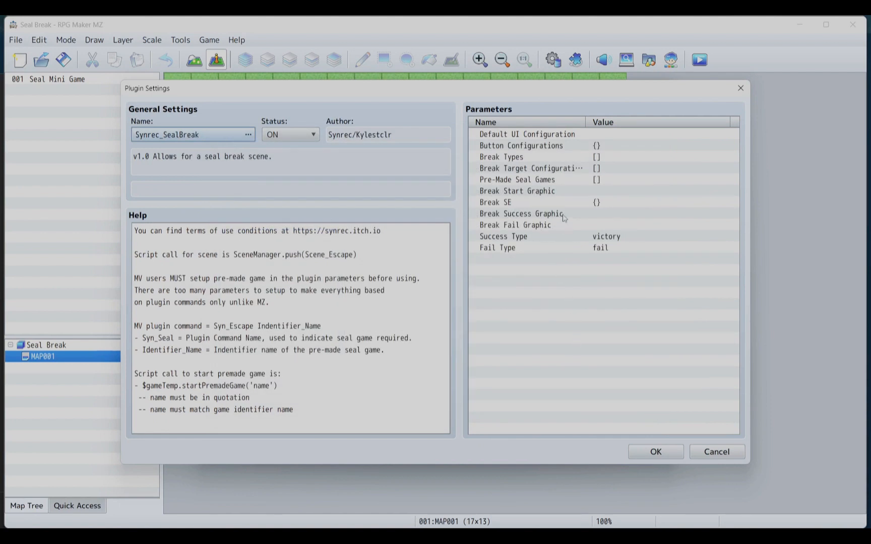
pyautogui.click(638, 450)
pyautogui.click(535, 456)
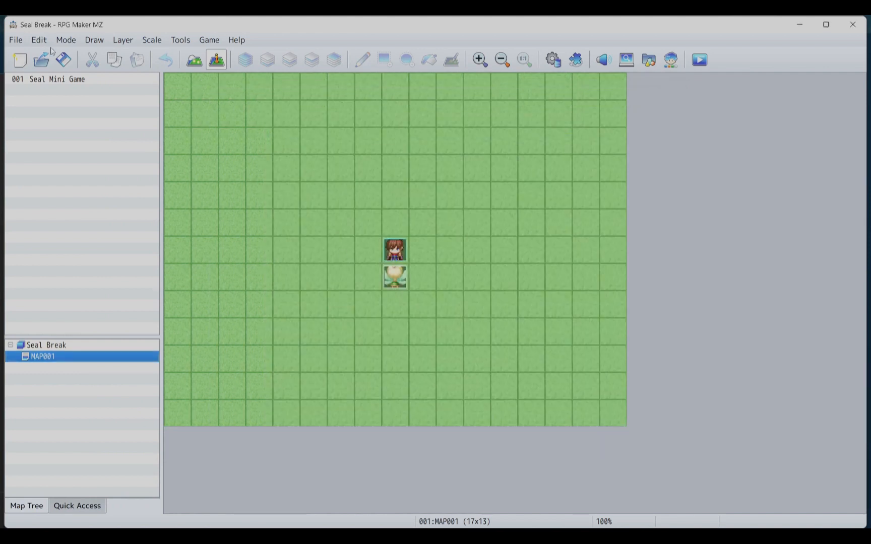
# Step: Set the Preload Background in the Synrec_SealBreak plugin's Default UI Configuration to the background image
pyautogui.click(575, 60)
pyautogui.doubleClick(360, 136)
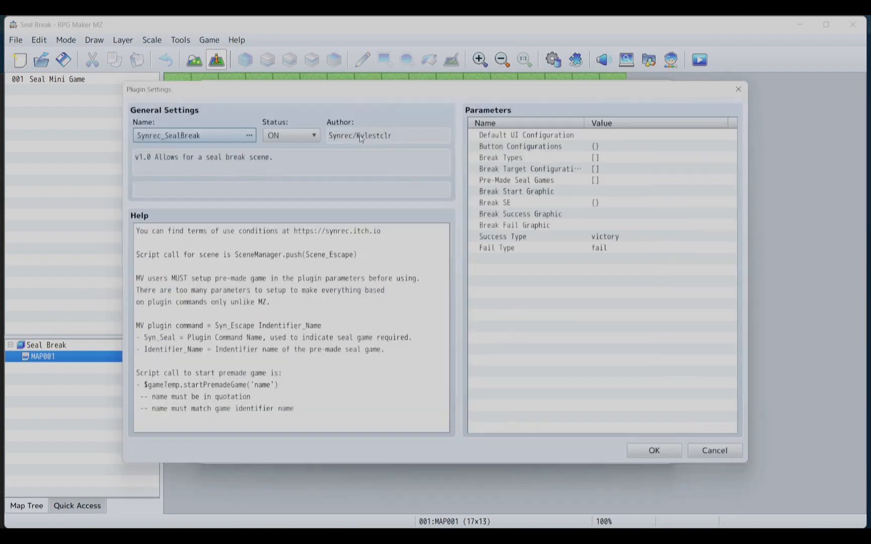
pyautogui.doubleClick(576, 135)
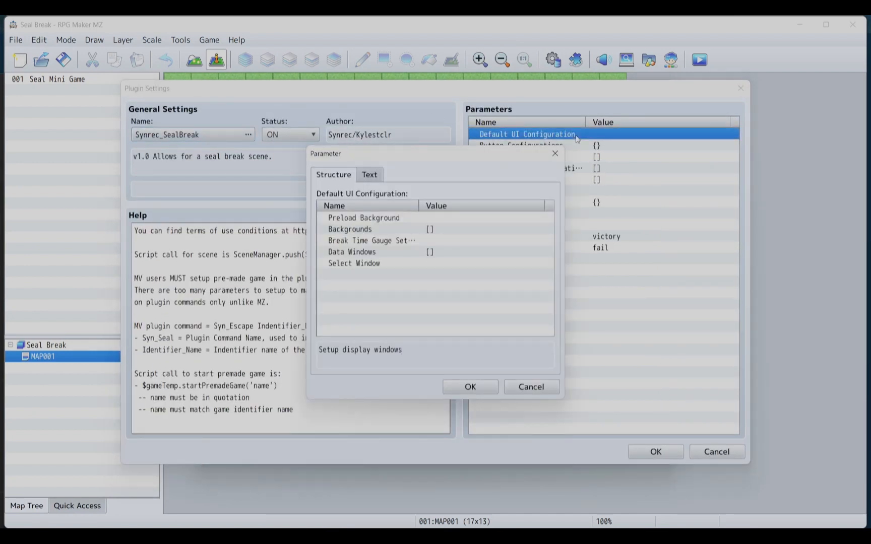
pyautogui.doubleClick(441, 220)
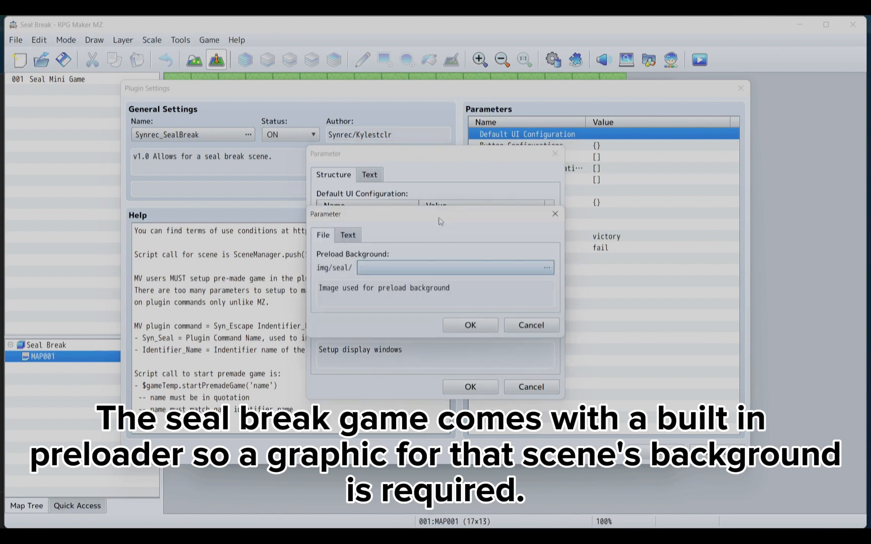
pyautogui.doubleClick(414, 268)
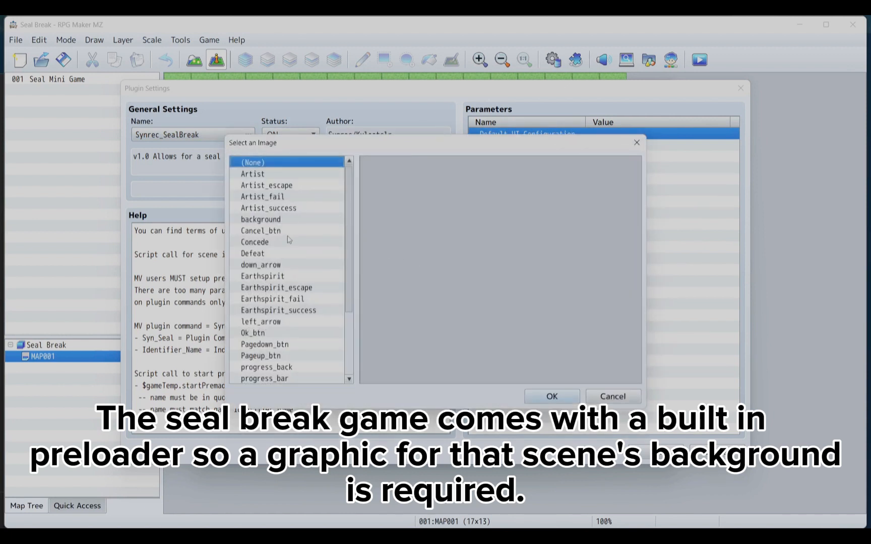
pyautogui.click(263, 244)
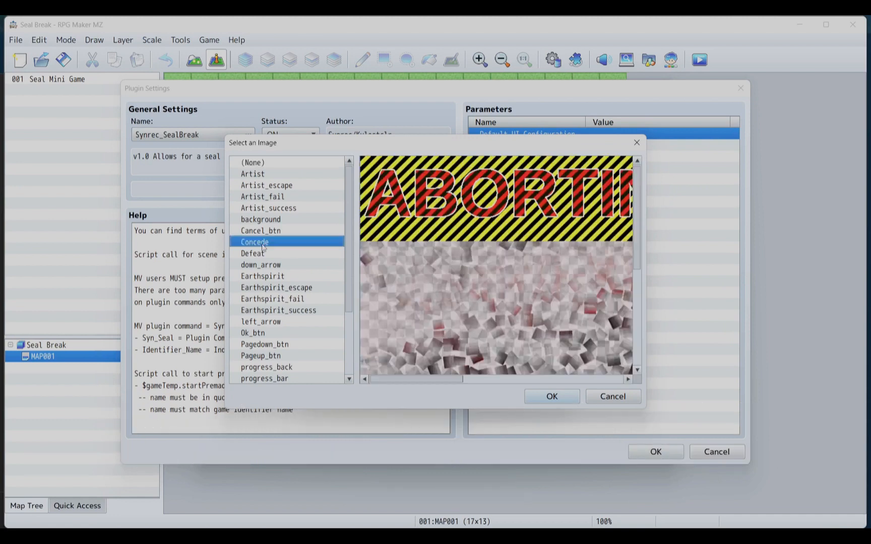
pyautogui.click(273, 210)
pyautogui.click(273, 221)
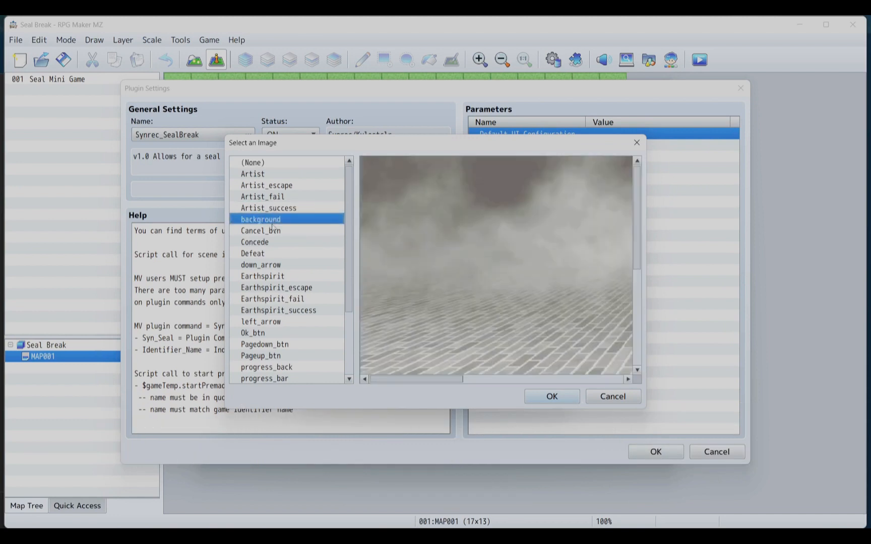
pyautogui.scroll(-3, 287, 196)
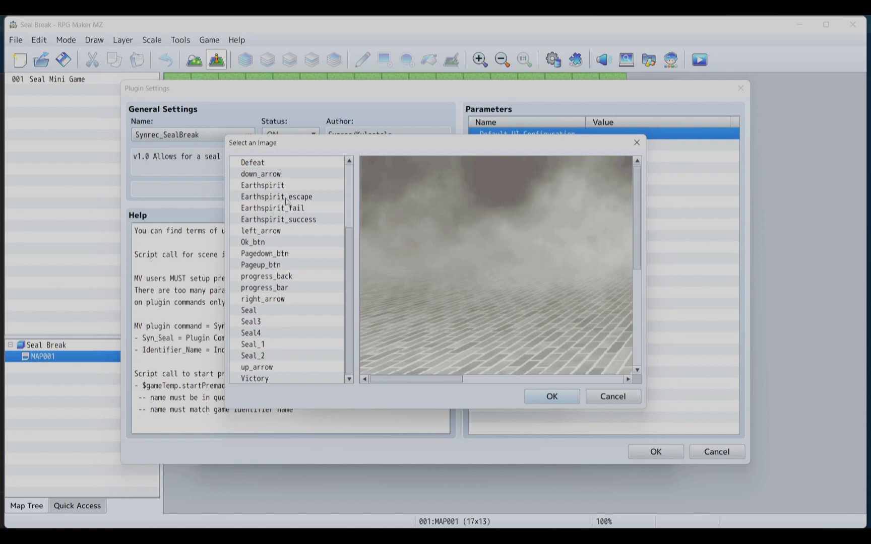
pyautogui.click(552, 396)
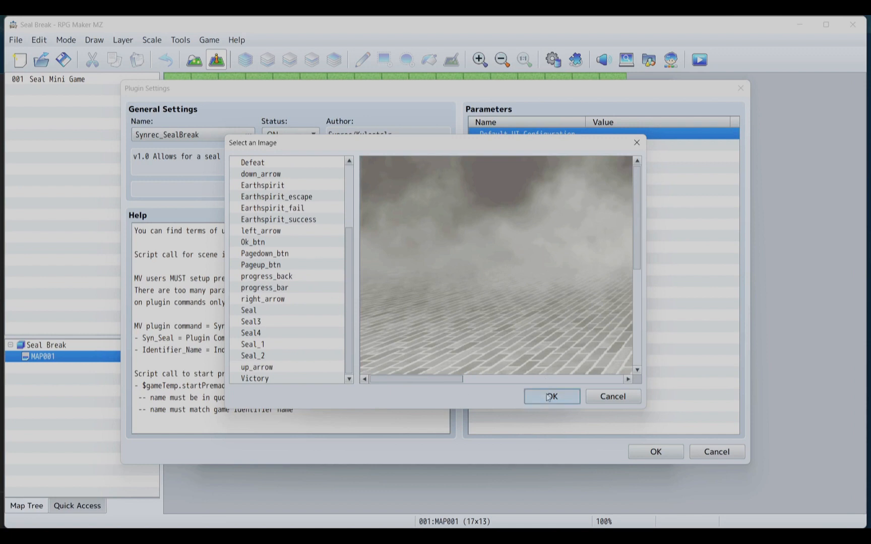
pyautogui.click(470, 327)
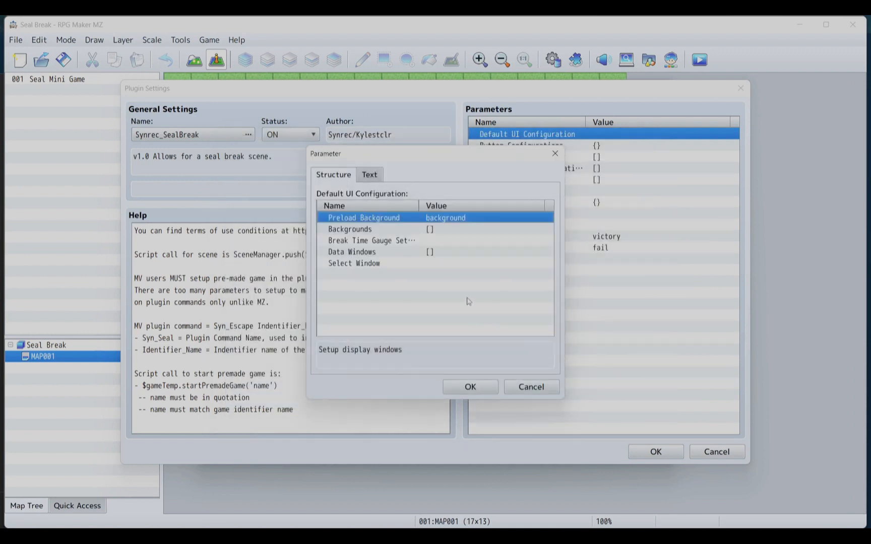
# Step: Add an entry to the Backgrounds list of the default UI that uses the background image as its file
pyautogui.doubleClick(409, 230)
pyautogui.doubleClick(398, 207)
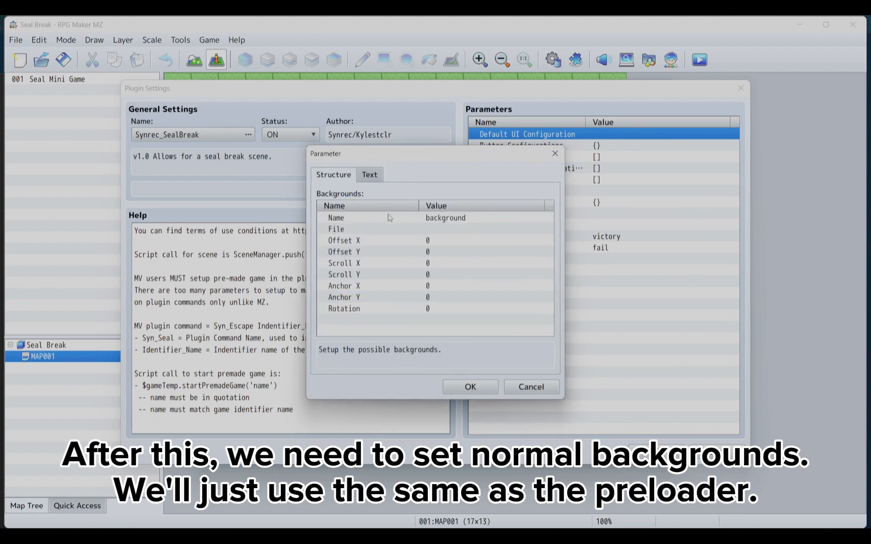
pyautogui.doubleClick(376, 230)
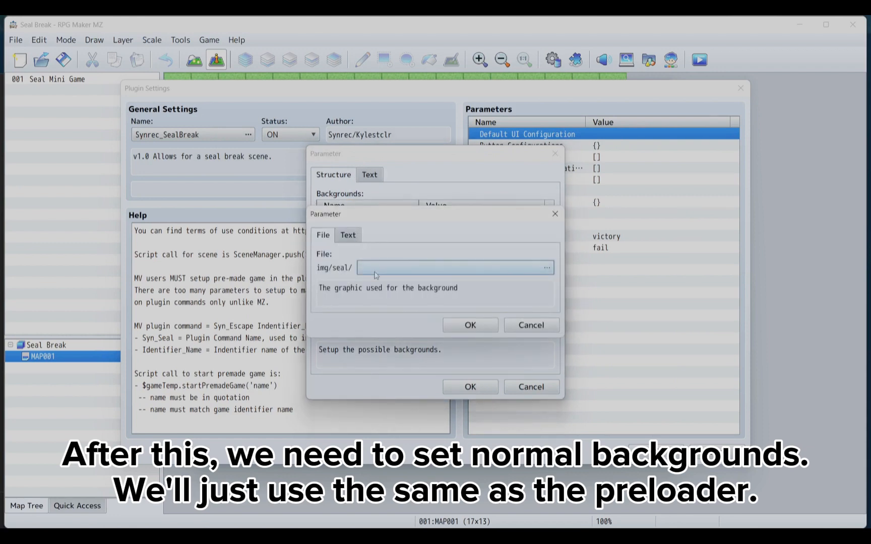
pyautogui.doubleClick(358, 271)
pyautogui.doubleClick(283, 220)
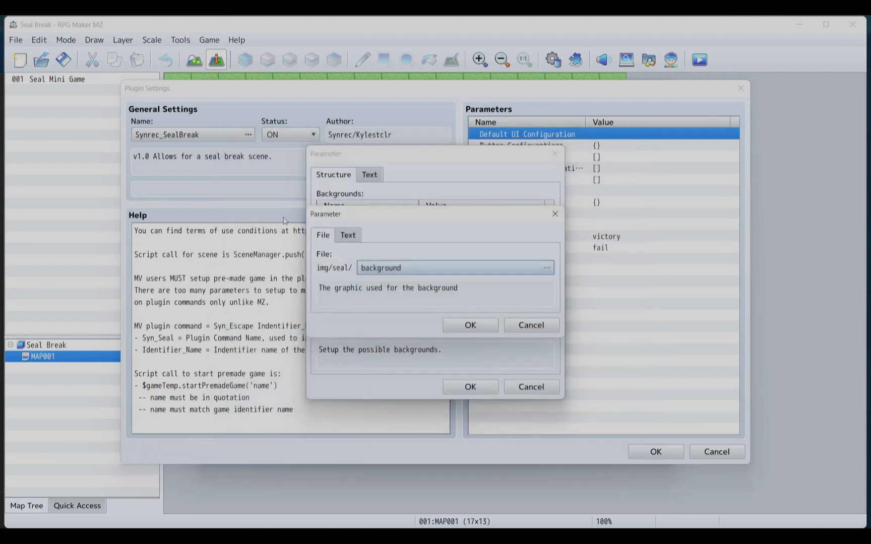
pyautogui.click(467, 327)
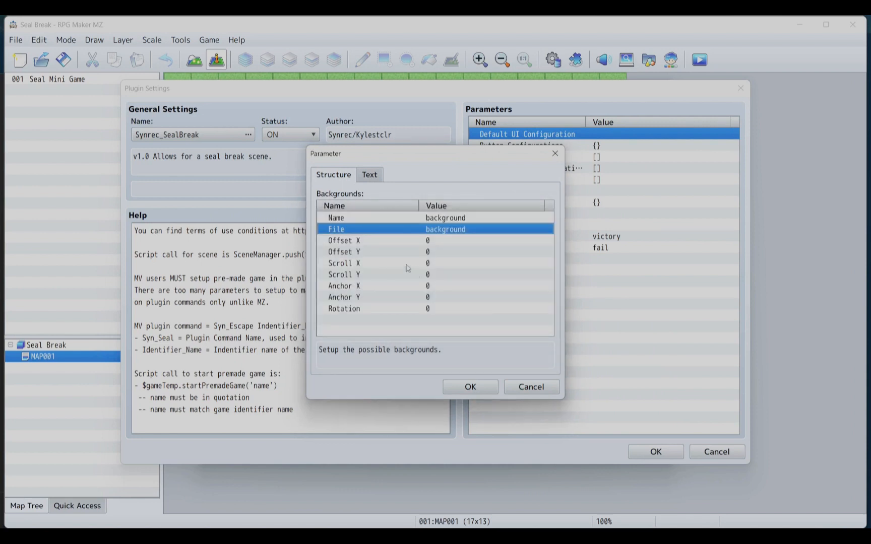
pyautogui.click(461, 387)
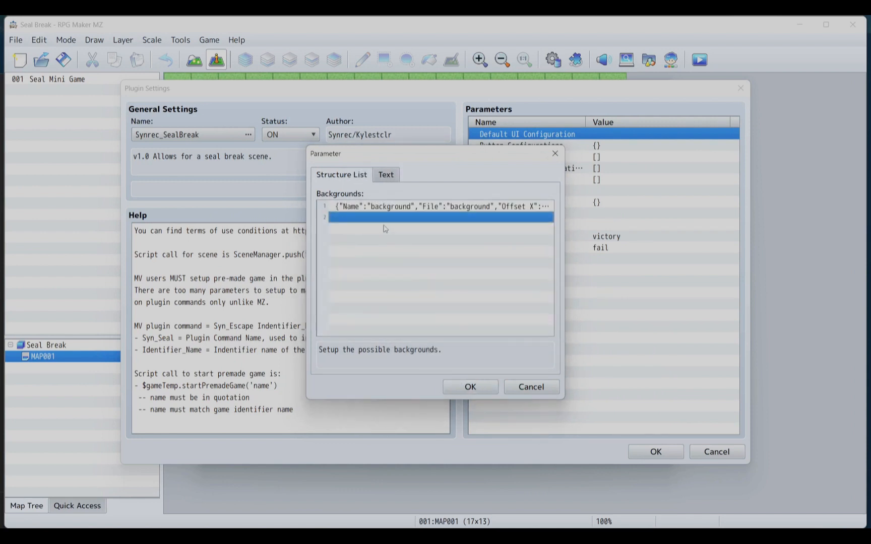
pyautogui.click(470, 387)
# Step: Set the Background File of the Break Time Gauge Settings to the progress_back image
pyautogui.click(408, 241)
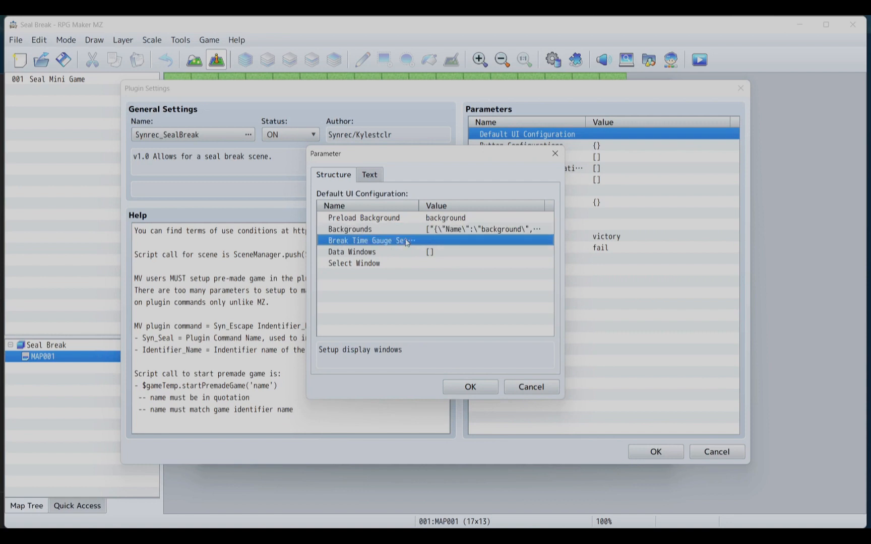
pyautogui.doubleClick(407, 242)
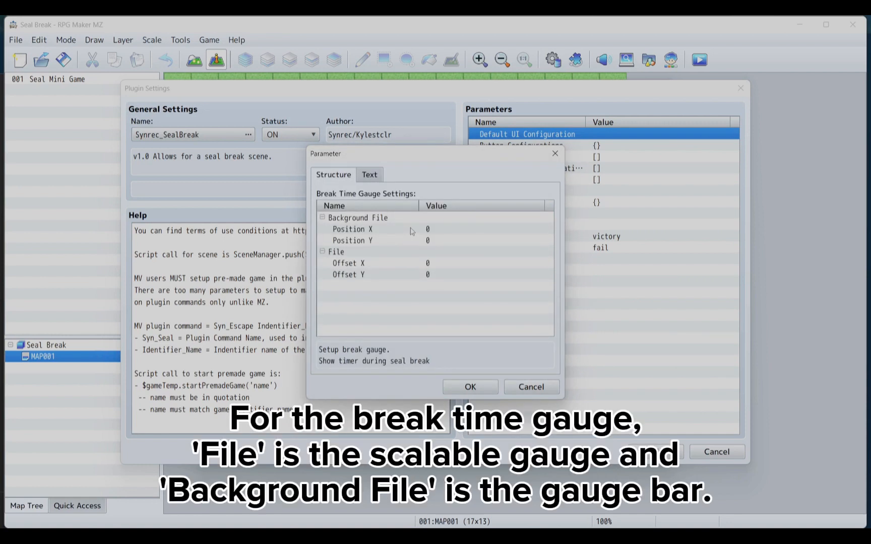
pyautogui.doubleClick(415, 220)
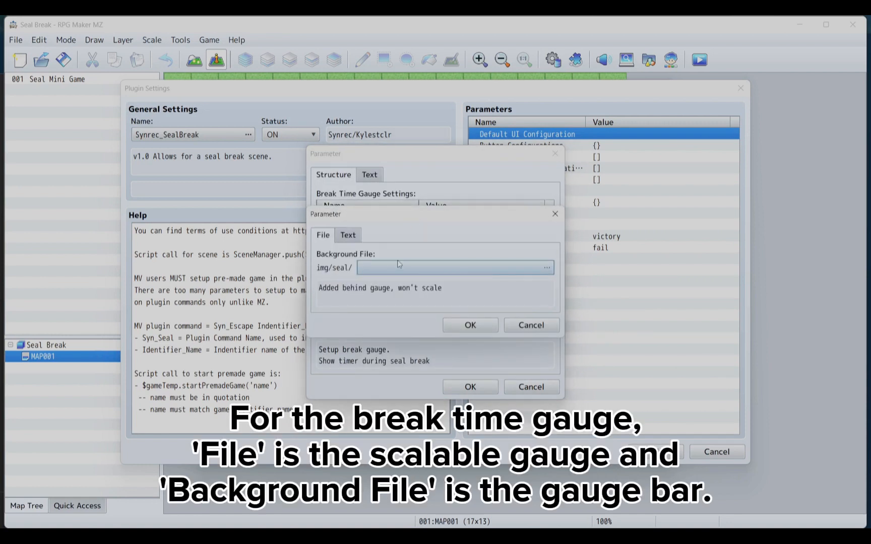
pyautogui.click(399, 264)
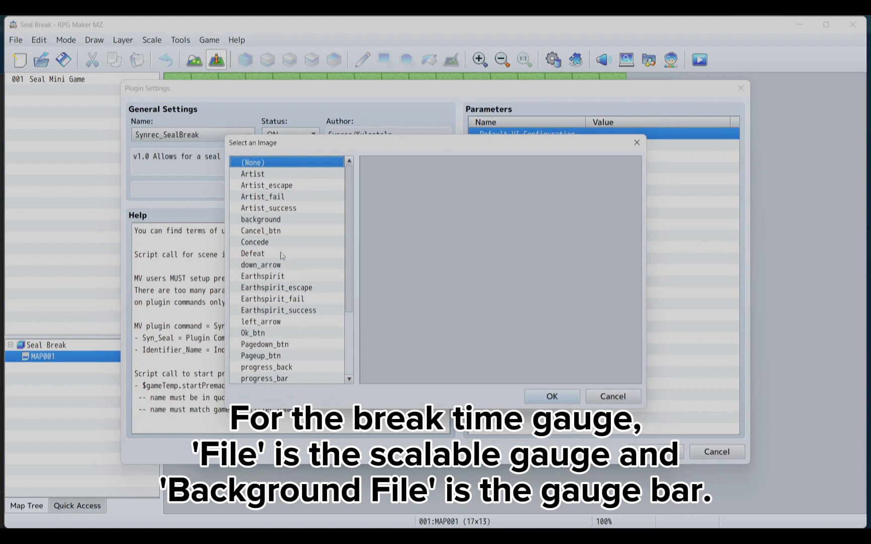
pyautogui.scroll(-1, 276, 231)
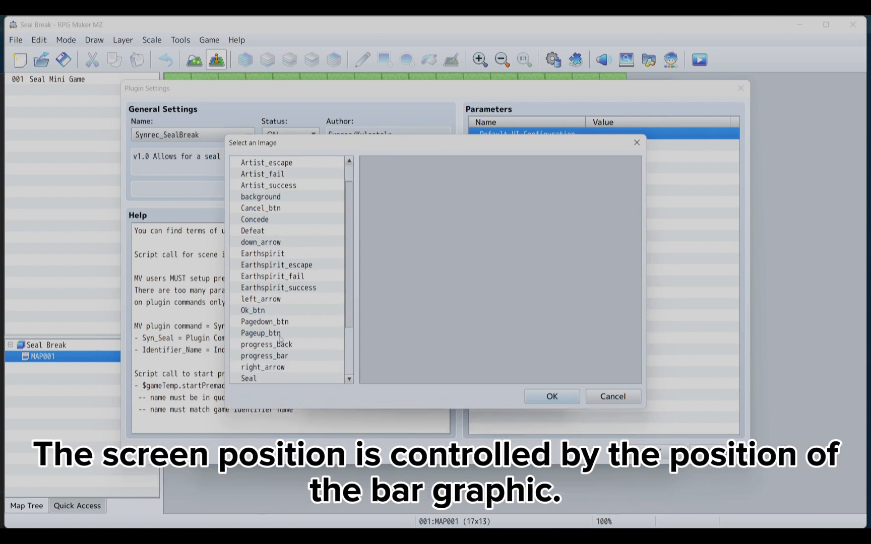
pyautogui.click(280, 347)
pyautogui.click(280, 357)
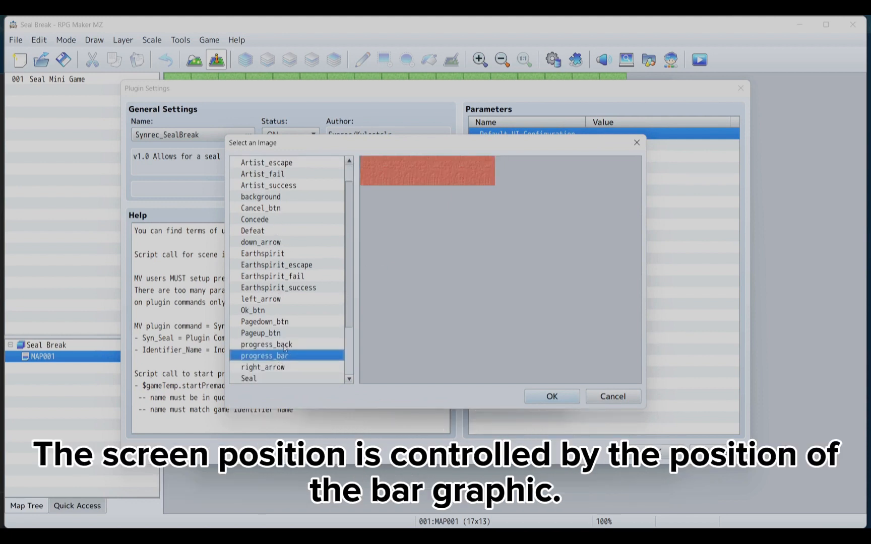
pyautogui.doubleClick(282, 346)
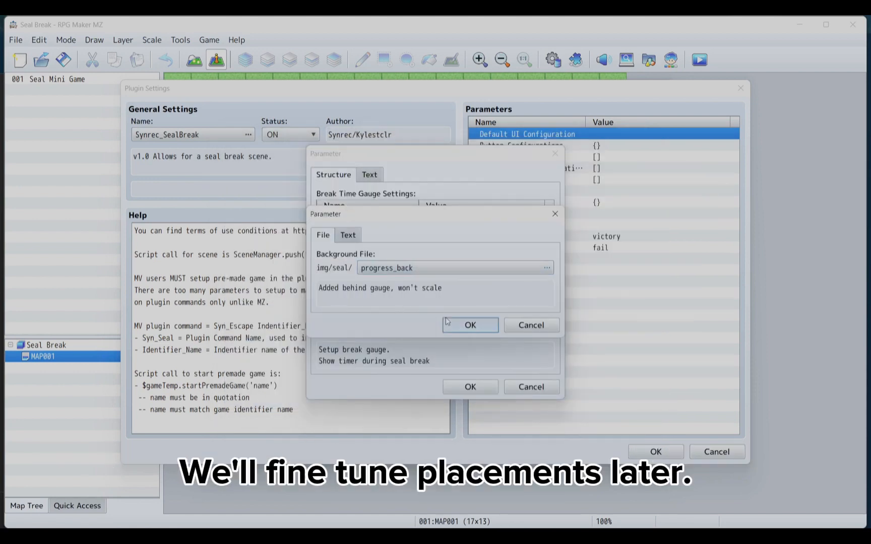
pyautogui.click(447, 322)
# Step: Set the break time gauge's scaling File to the progress_bar image and save the gauge settings
pyautogui.doubleClick(369, 252)
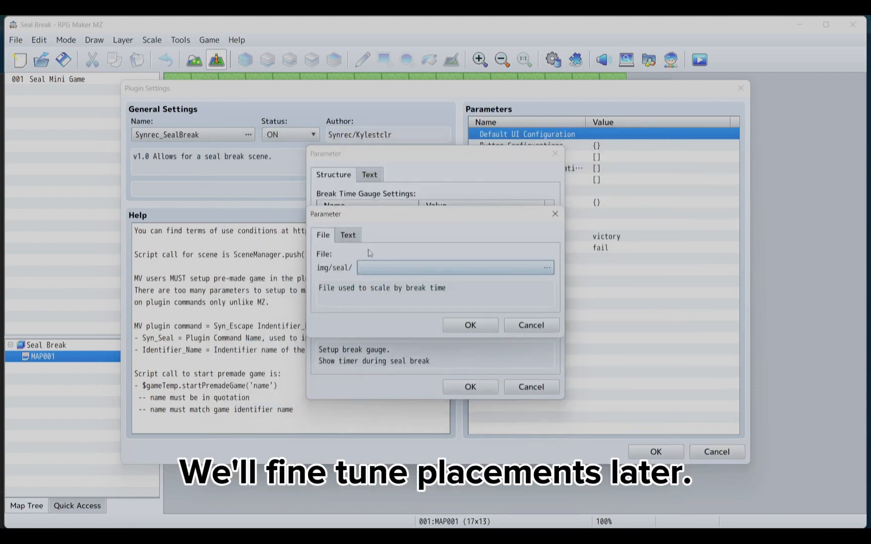
pyautogui.doubleClick(367, 271)
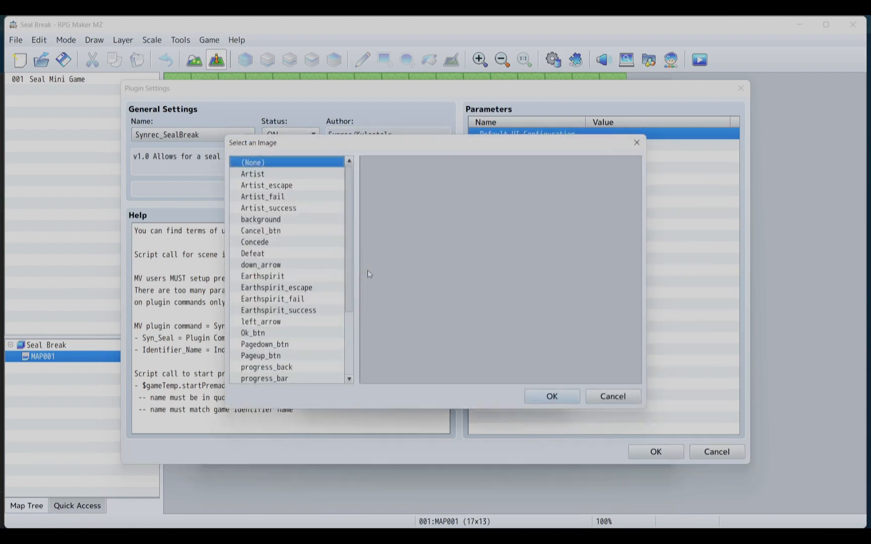
pyautogui.click(289, 372)
pyautogui.doubleClick(285, 378)
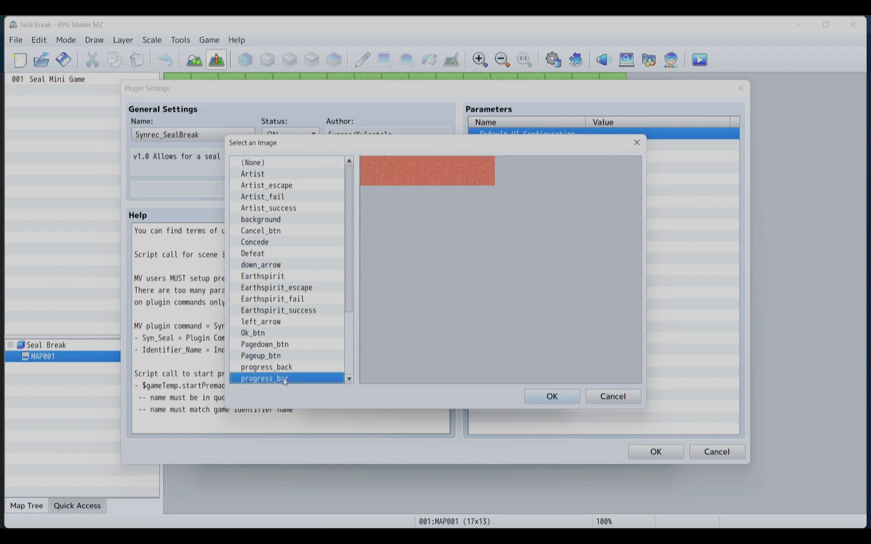
pyautogui.click(482, 326)
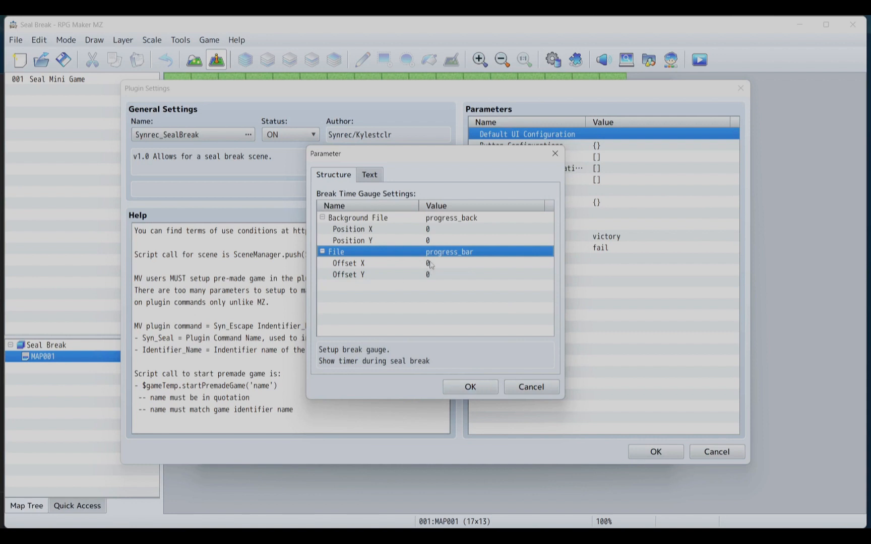
pyautogui.click(456, 385)
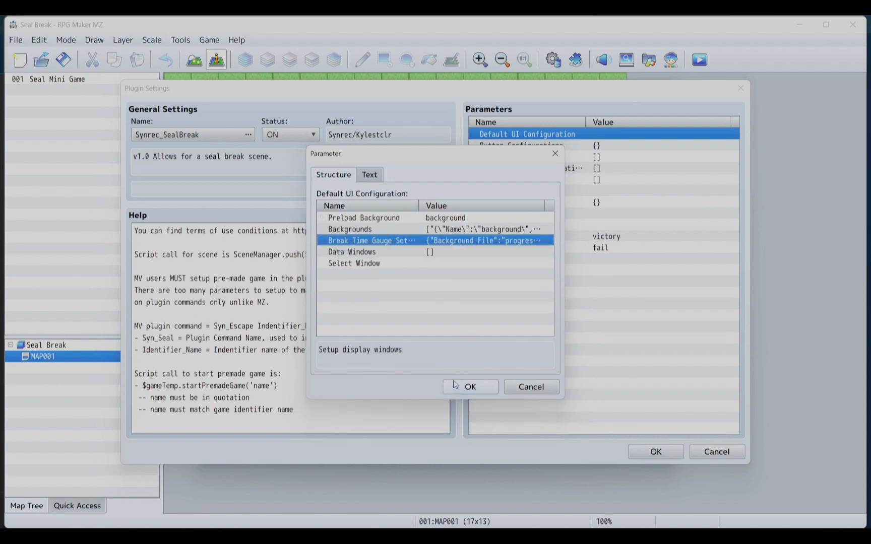
# Step: Set the Width in the Select Window's Dimension Configuration to 1272
pyautogui.click(368, 251)
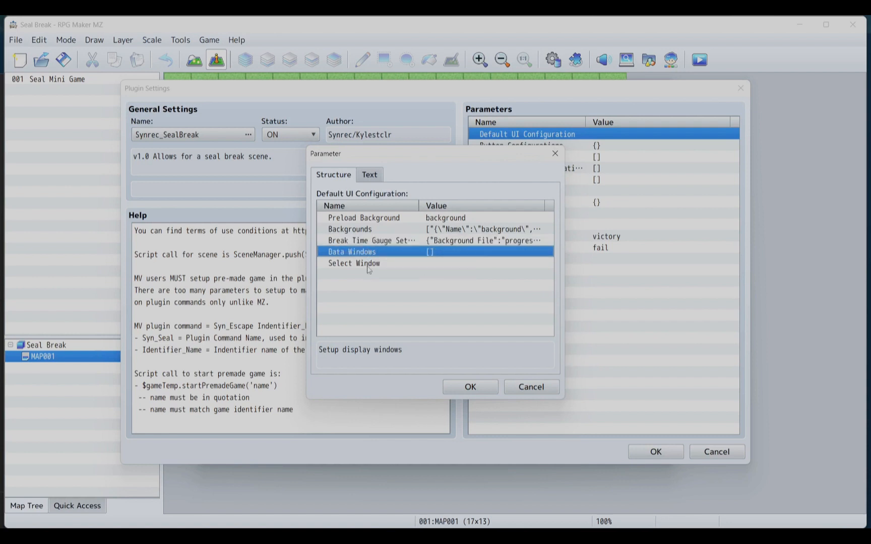
pyautogui.doubleClick(370, 264)
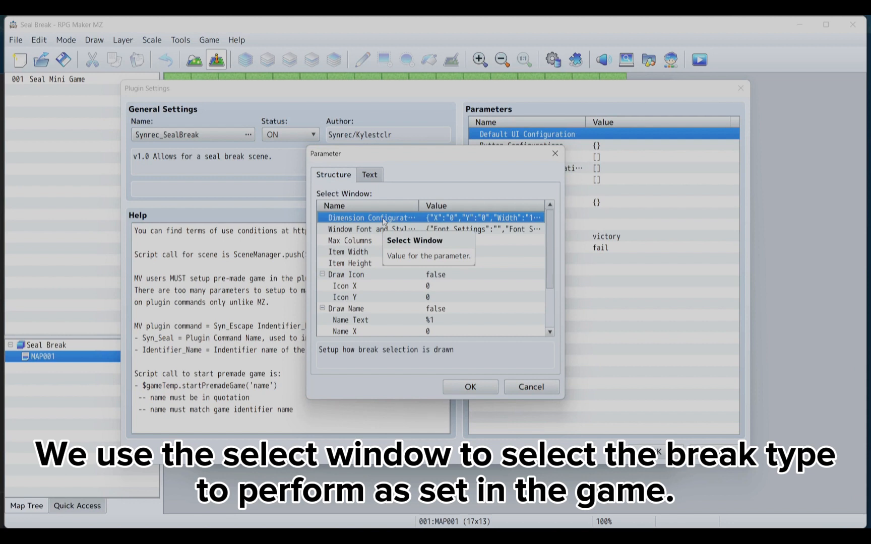
pyautogui.doubleClick(383, 220)
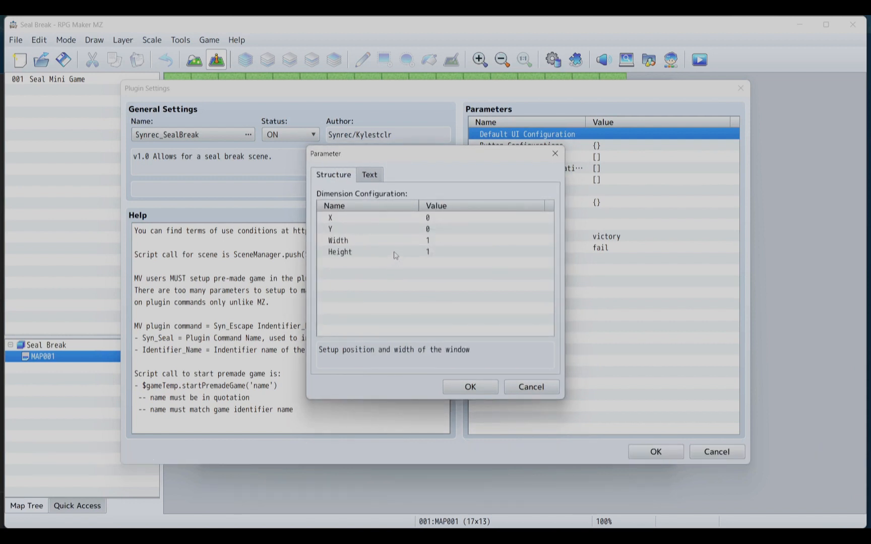
pyautogui.doubleClick(398, 241)
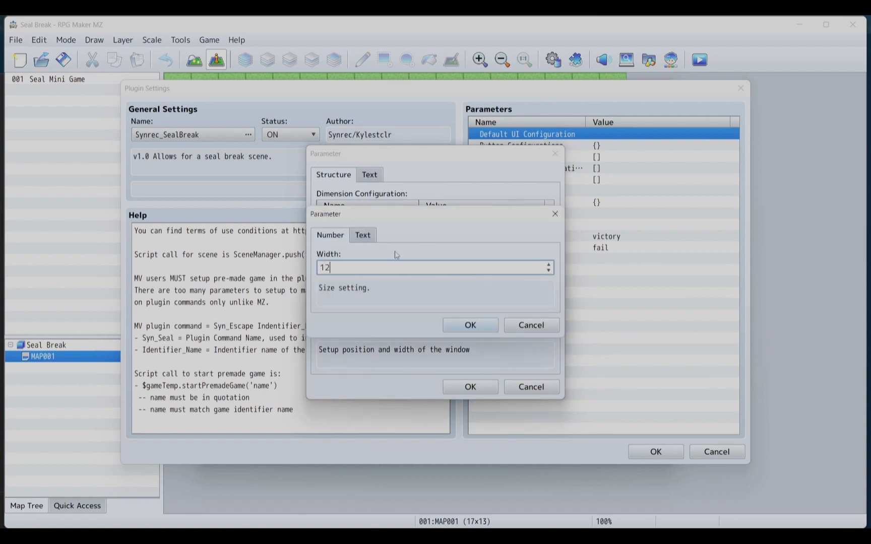
pyautogui.write('1272')
pyautogui.click(466, 325)
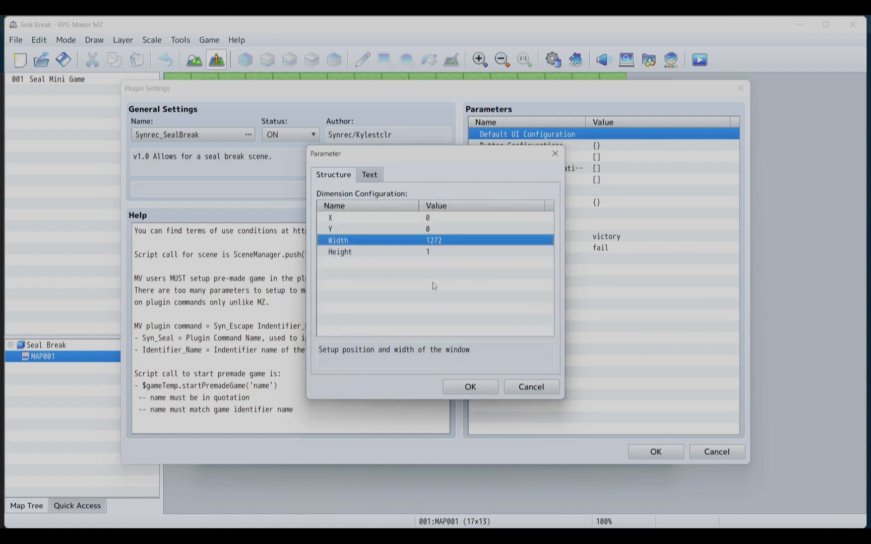
# Step: Set the Height in the Select Window's Dimension Configuration to 84 and save the dimensions
pyautogui.doubleClick(431, 253)
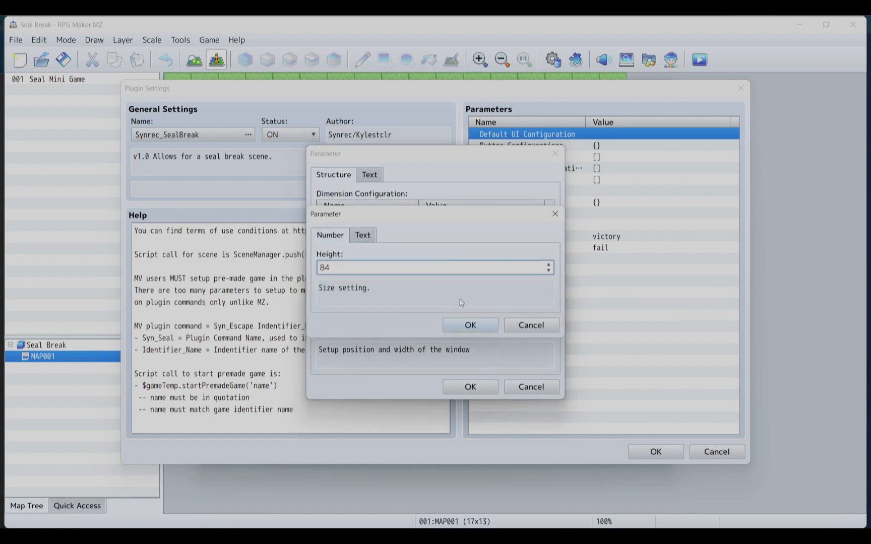
pyautogui.click(467, 325)
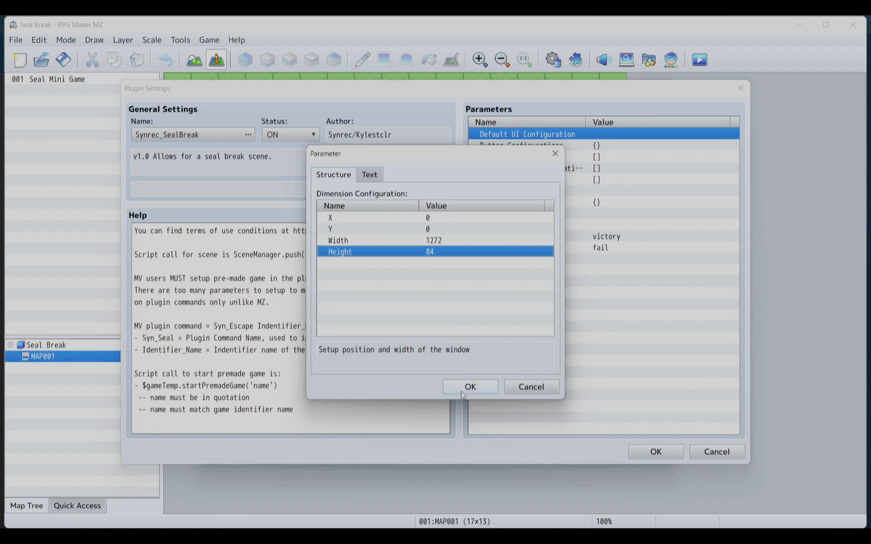
pyautogui.click(461, 388)
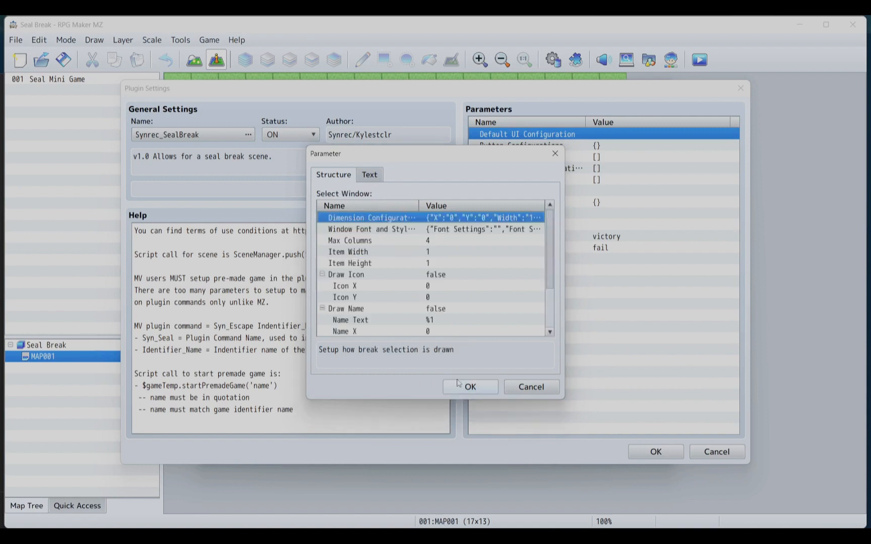
# Step: Set the Select Window's Item Width to 312 and its Item Height to 64
pyautogui.click(394, 253)
pyautogui.doubleClick(394, 253)
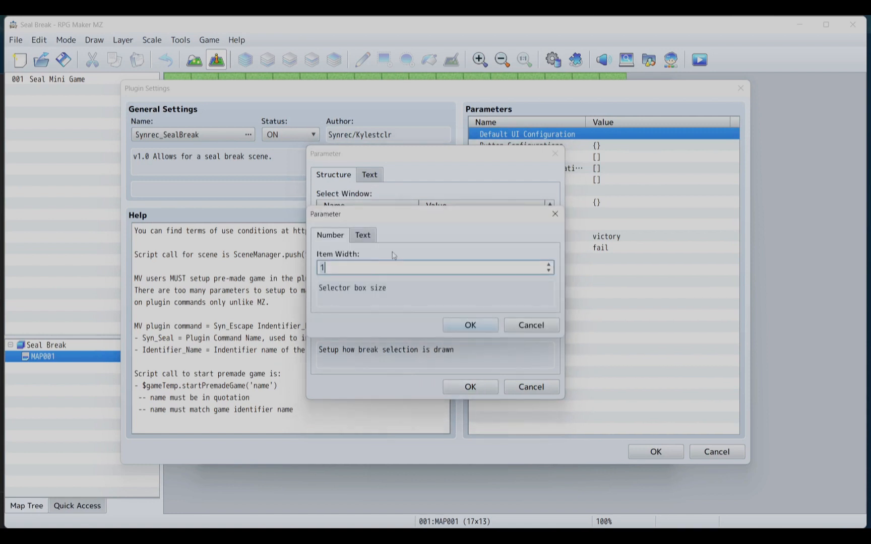
pyautogui.click(463, 324)
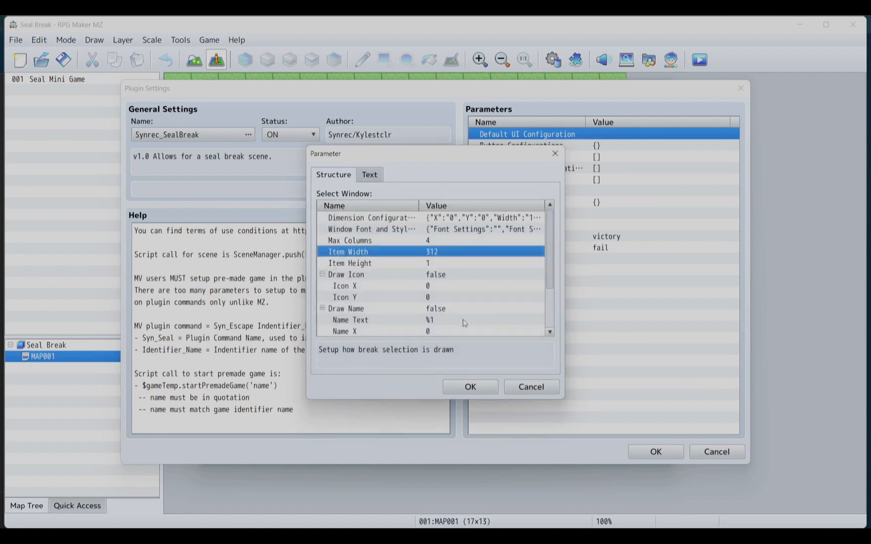
pyautogui.doubleClick(442, 264)
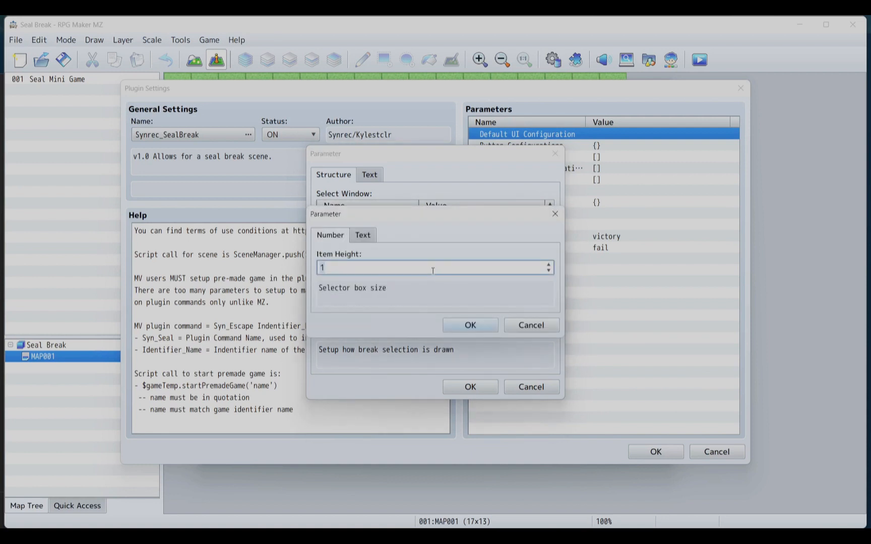
pyautogui.click(458, 325)
# Step: Set the Font Size in the Select Window's font and style configuration to 36
pyautogui.doubleClick(447, 230)
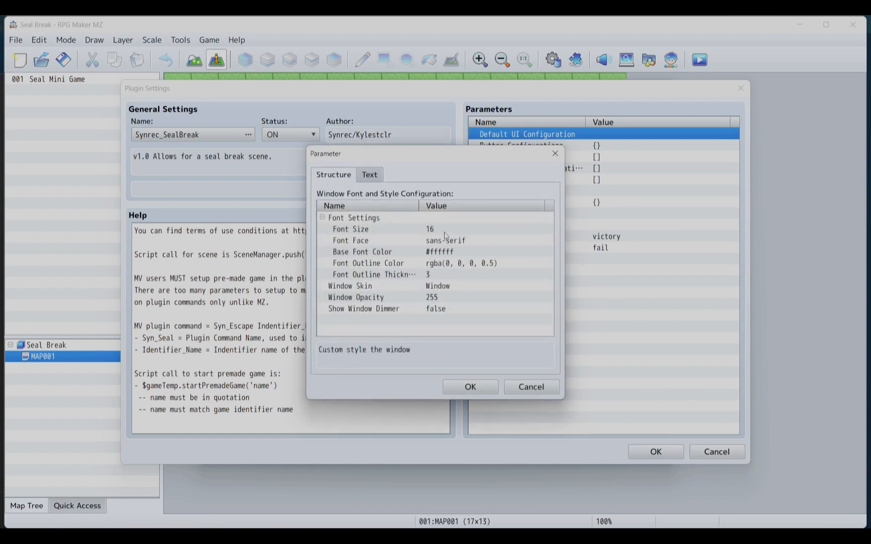
pyautogui.doubleClick(445, 234)
pyautogui.write('36')
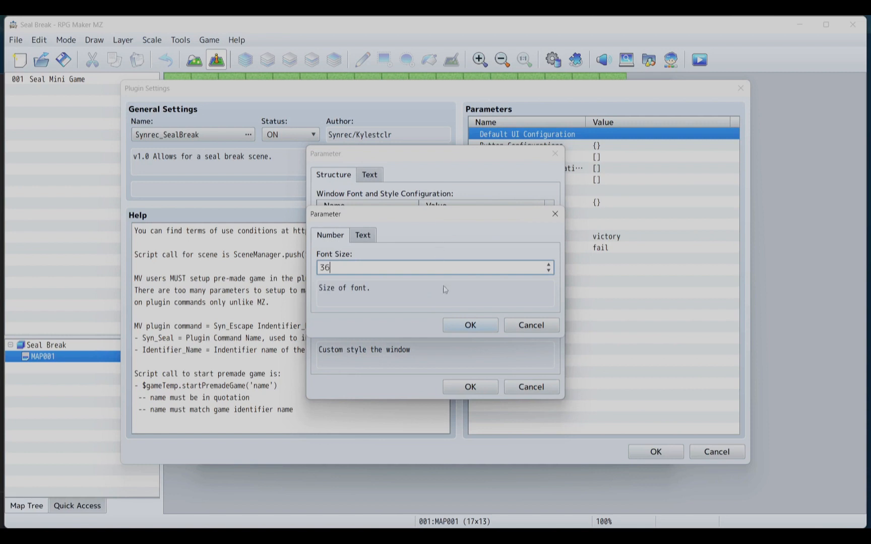
pyautogui.click(459, 325)
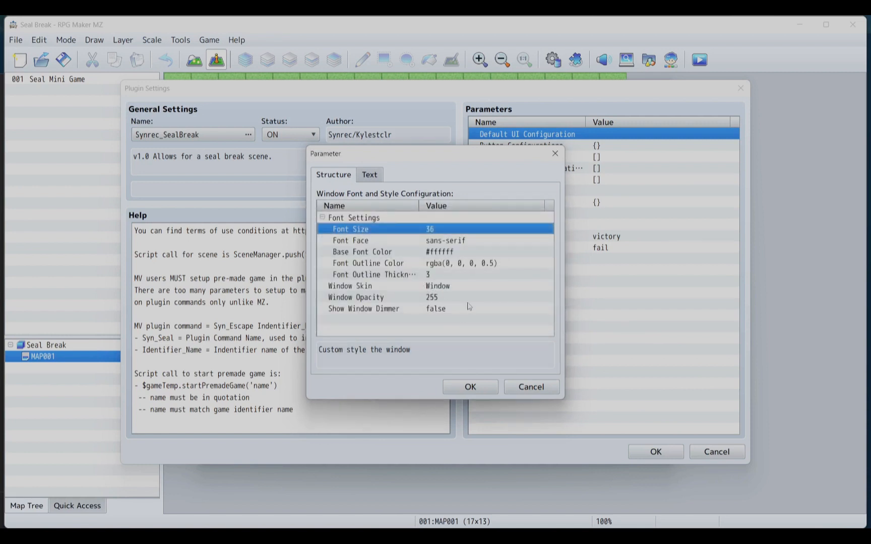
# Step: Change the Select Window's Font Outline Color to rgba(0, 0, 0, 1) and save the font and style configuration
pyautogui.doubleClick(495, 263)
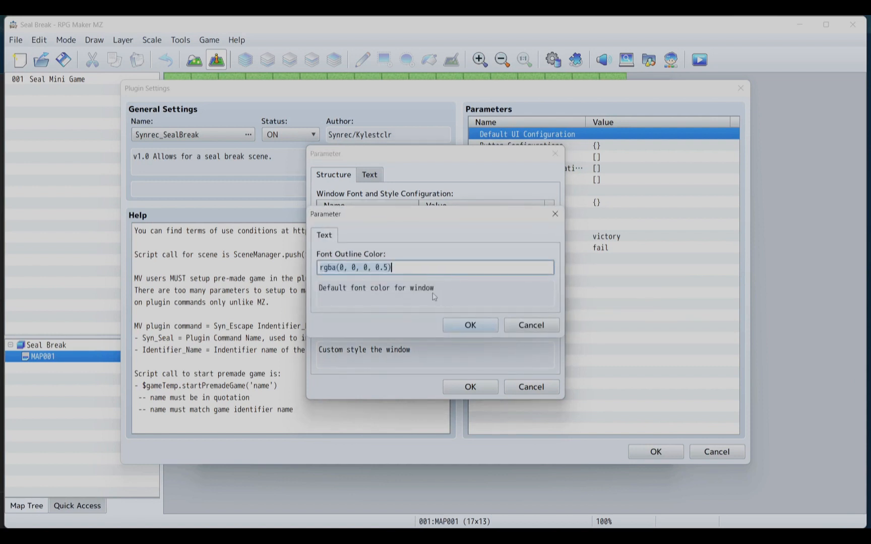
pyautogui.click(382, 267)
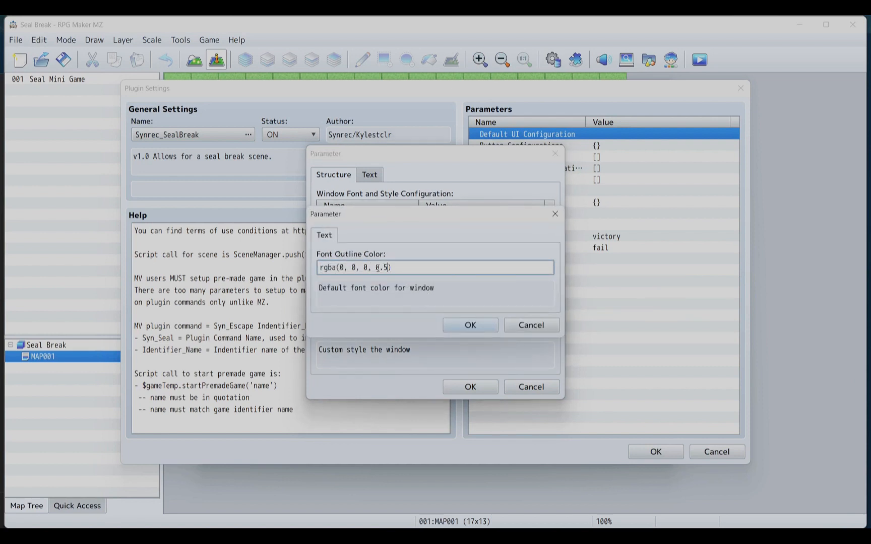
pyautogui.press('BackSpace')
pyautogui.press('BackSpace')
pyautogui.click(453, 331)
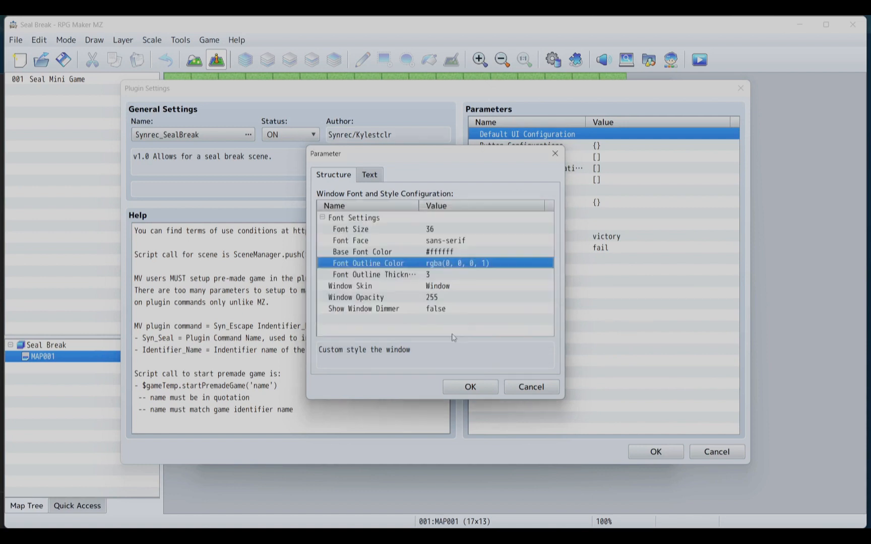
pyautogui.click(467, 385)
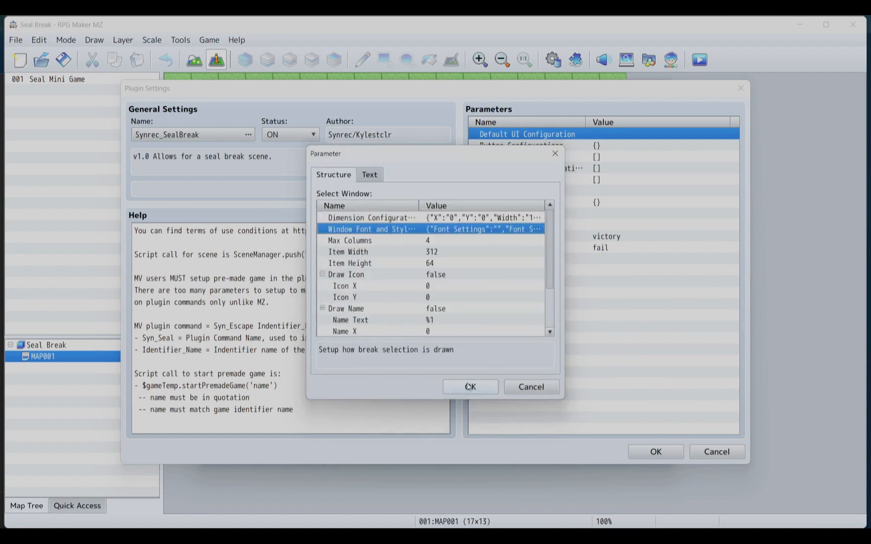
# Step: Turn on Draw Name and Draw Seal Power for the Select Window
pyautogui.scroll(-2, 445, 303)
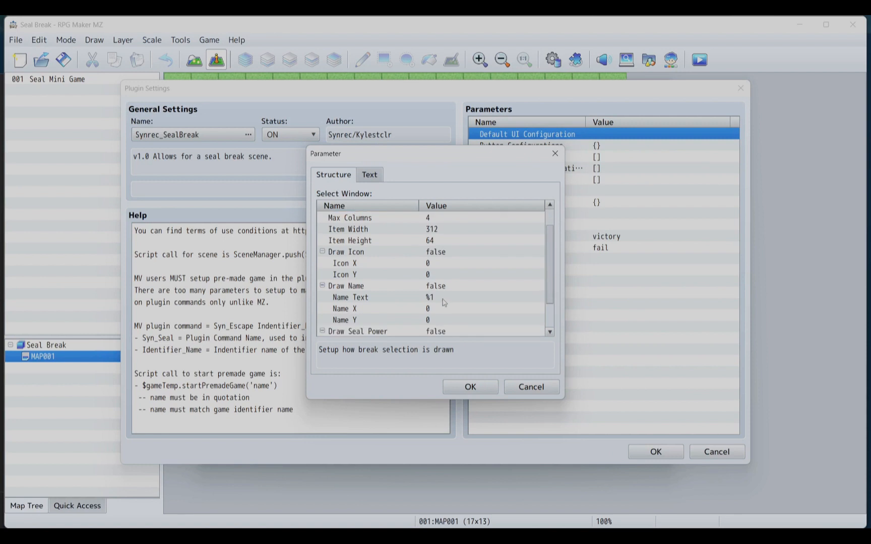
pyautogui.doubleClick(435, 287)
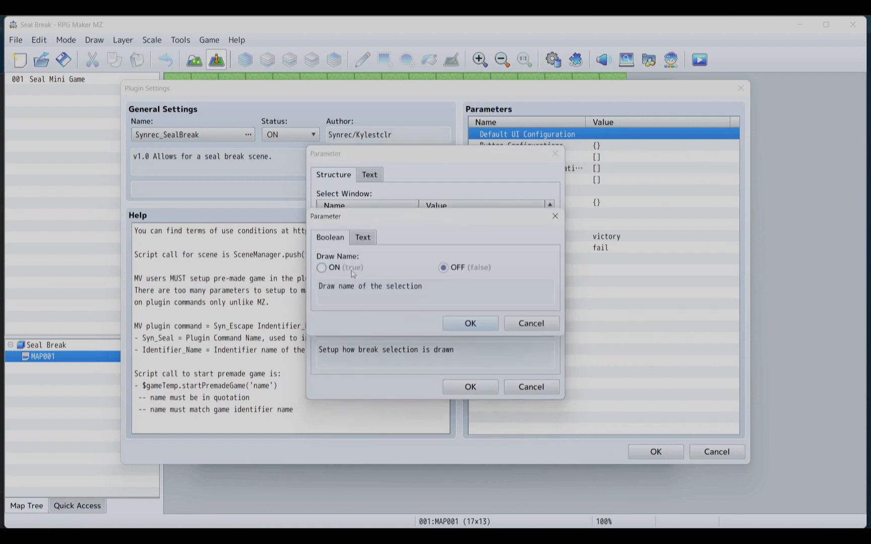
pyautogui.click(353, 268)
pyautogui.click(466, 323)
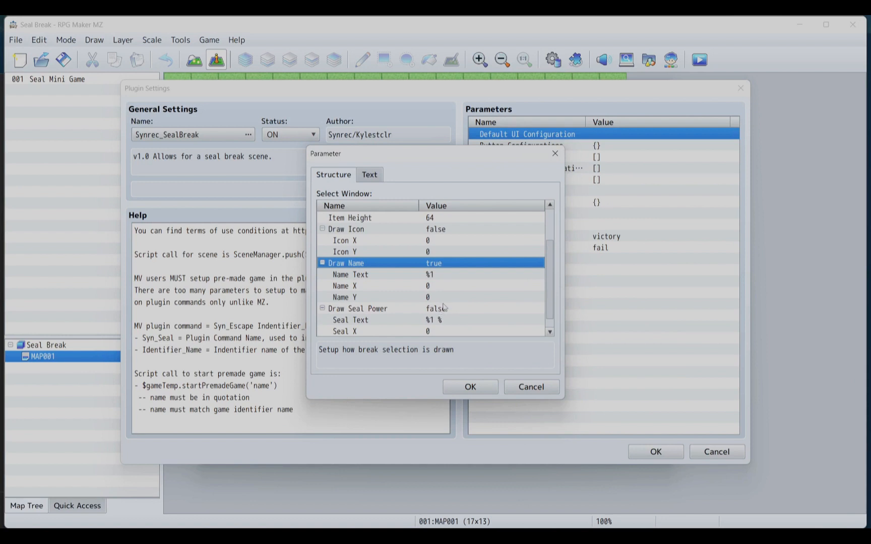
pyautogui.click(443, 301)
pyautogui.doubleClick(445, 309)
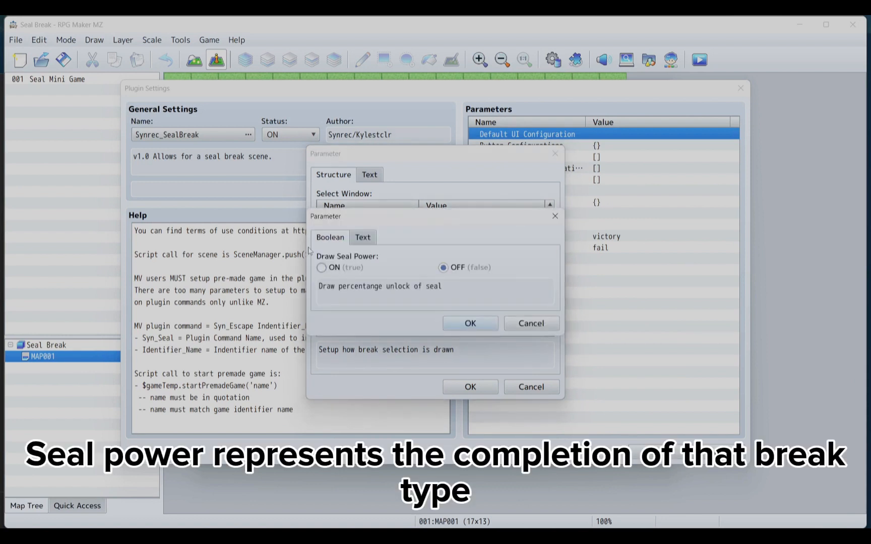
pyautogui.click(335, 267)
pyautogui.click(444, 323)
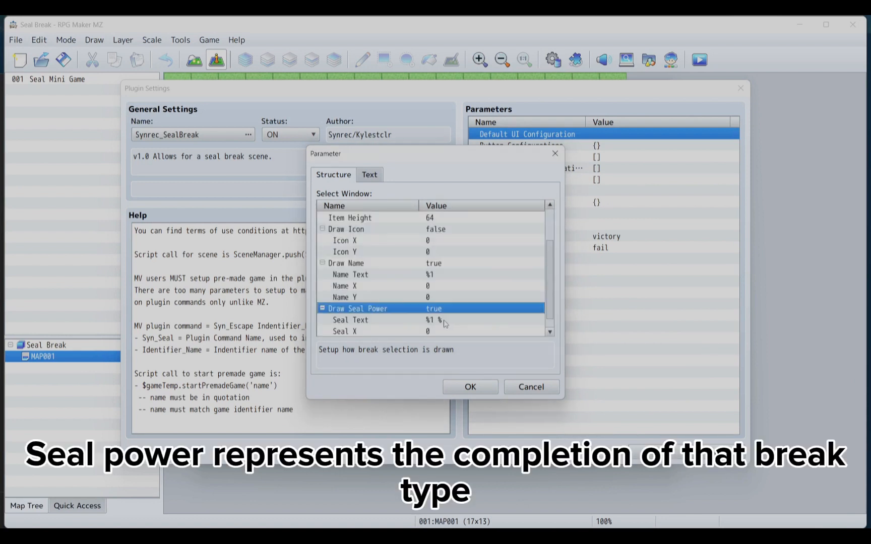
# Step: Set the seal text's Seal X position to 150 and save the Select Window settings
pyautogui.scroll(-1, 453, 297)
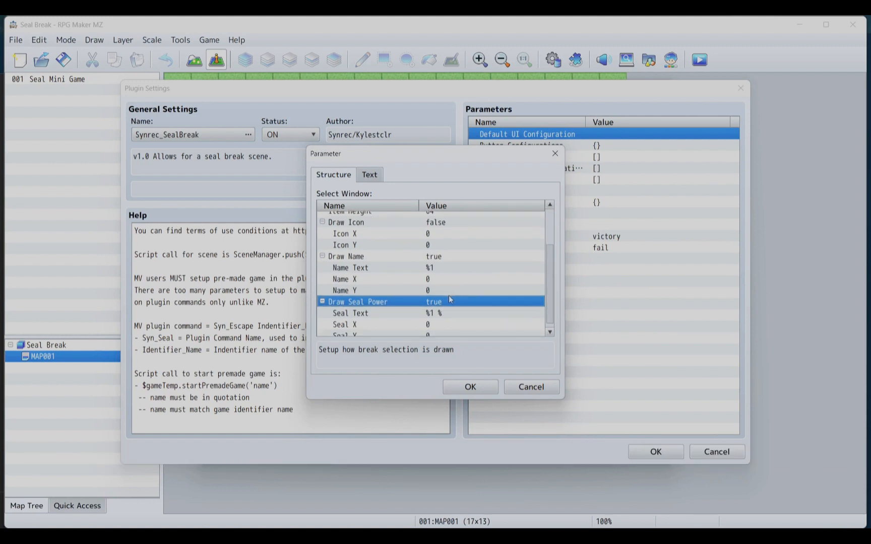
pyautogui.scroll(-1, 430, 295)
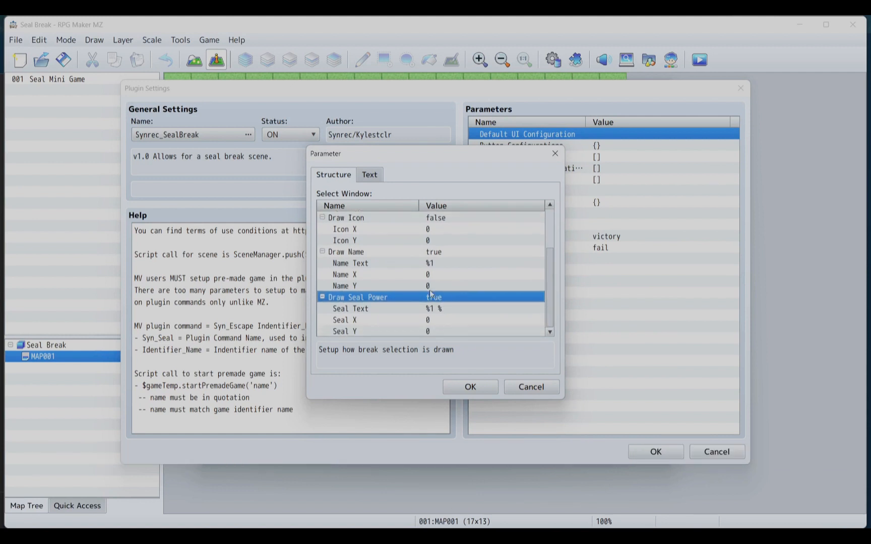
pyautogui.doubleClick(418, 324)
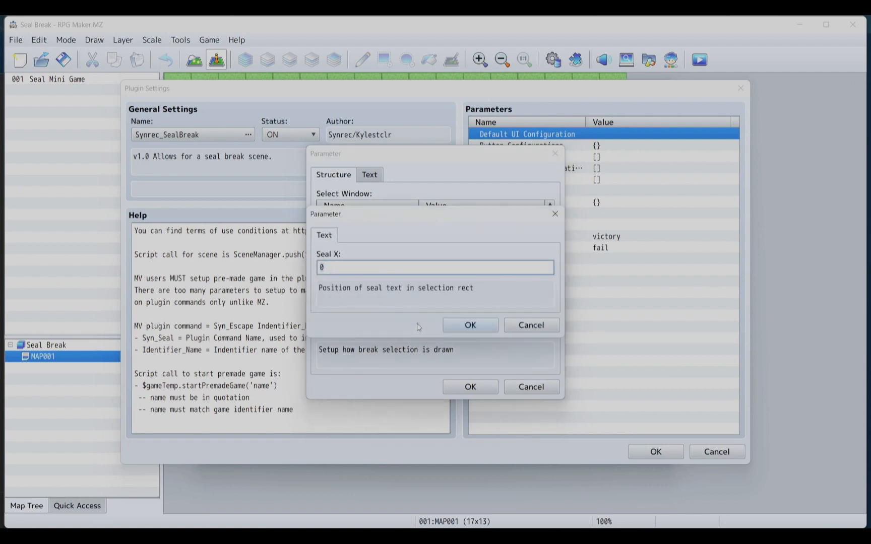
pyautogui.write('150')
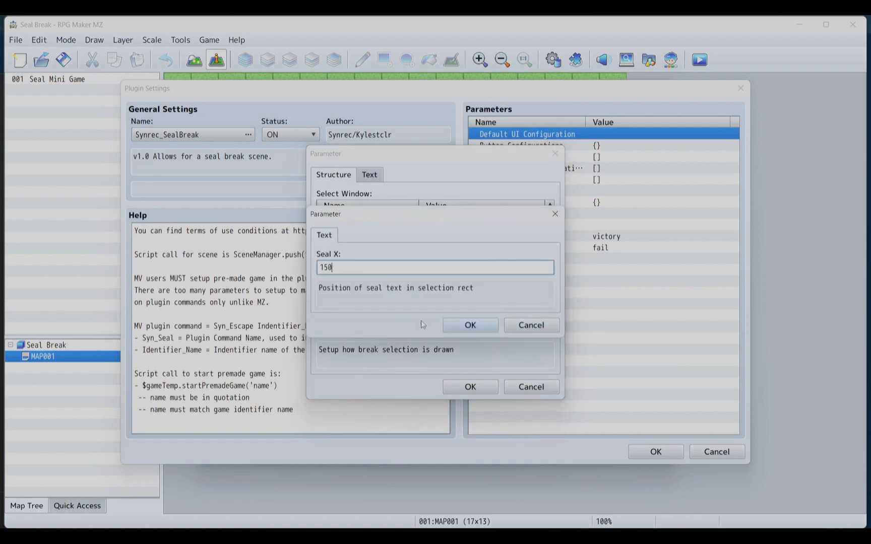
pyautogui.click(461, 328)
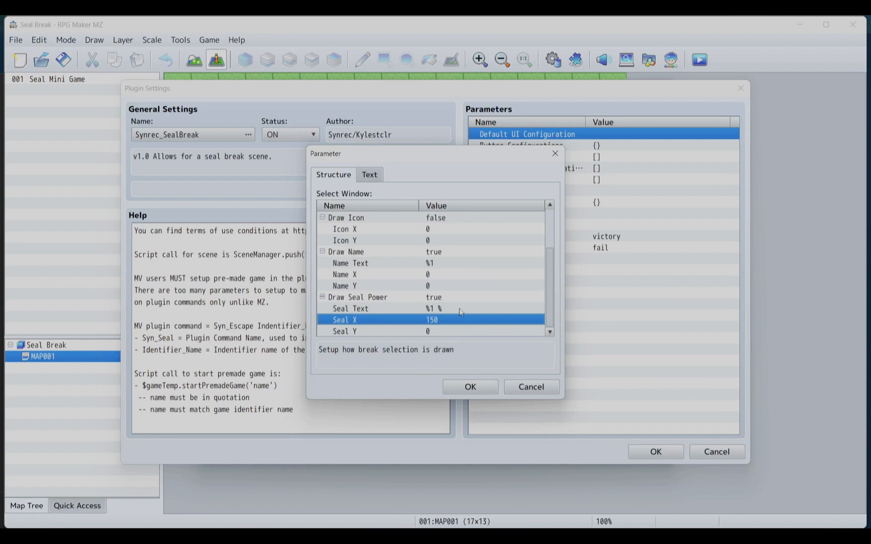
pyautogui.scroll(2, 460, 313)
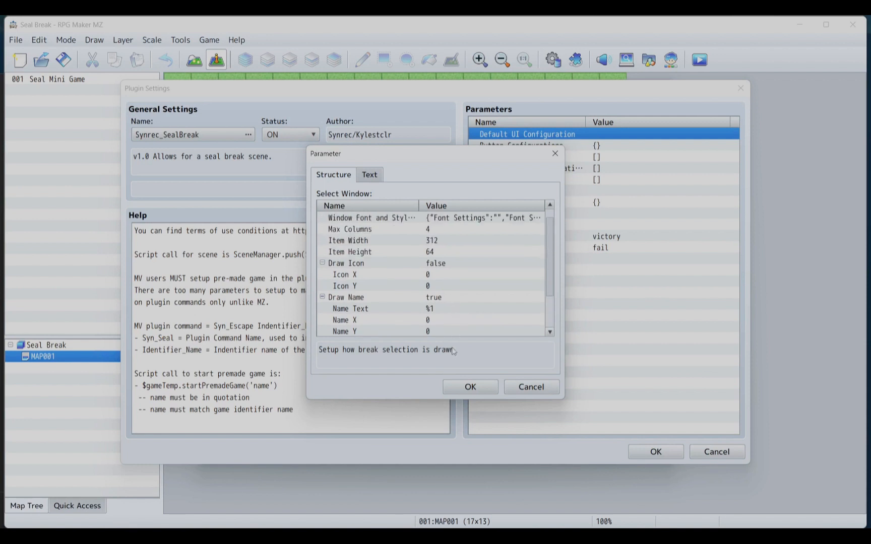
pyautogui.click(456, 386)
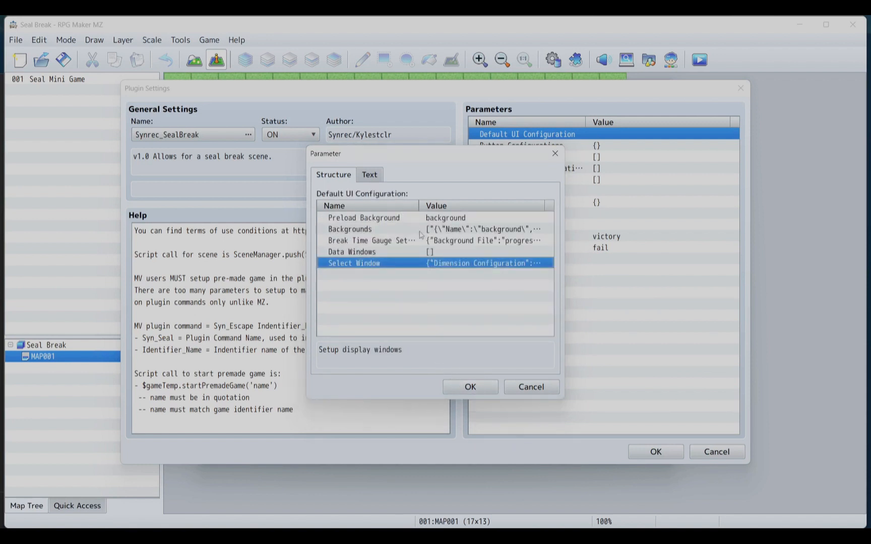
# Step: Start a new entry in the default UI's Data Windows list and set its dimensions to Width 250 and Height 84
pyautogui.doubleClick(421, 250)
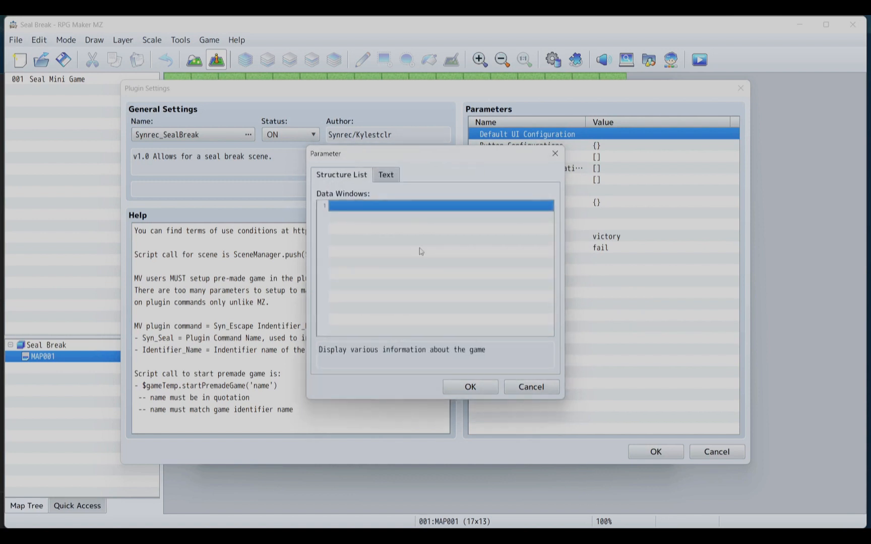
pyautogui.doubleClick(419, 209)
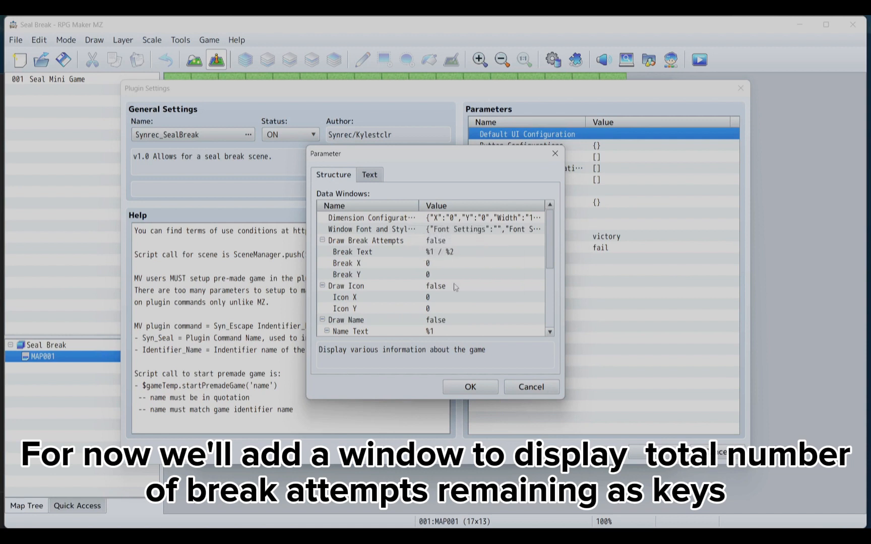
pyautogui.click(475, 218)
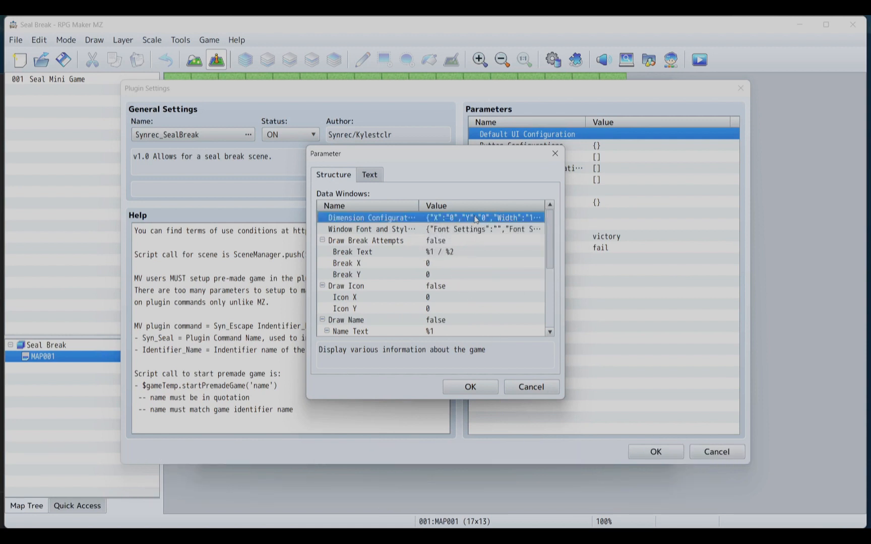
pyautogui.doubleClick(475, 218)
pyautogui.doubleClick(432, 242)
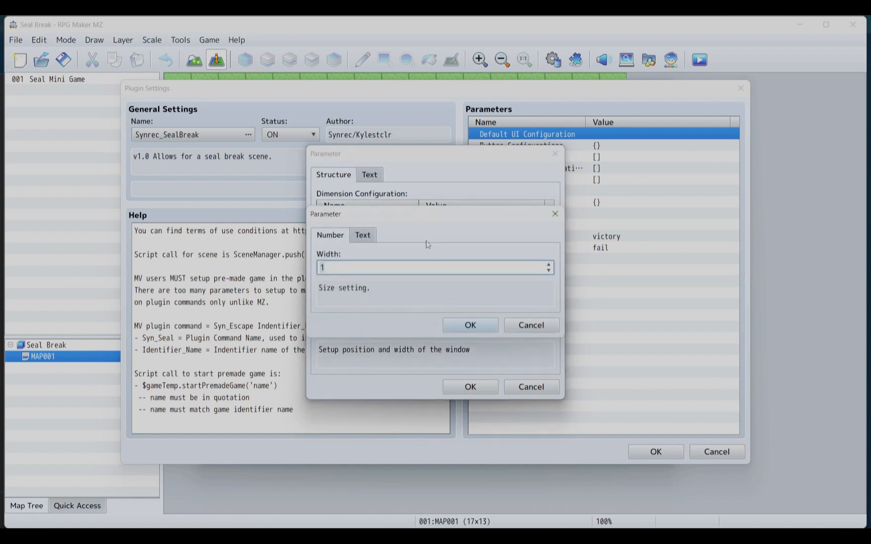
pyautogui.write('250')
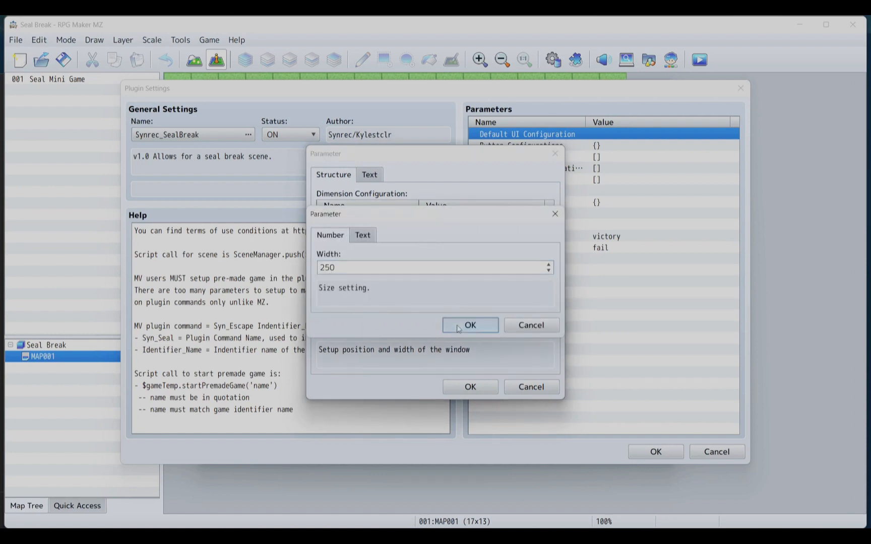
pyautogui.click(458, 328)
pyautogui.doubleClick(440, 252)
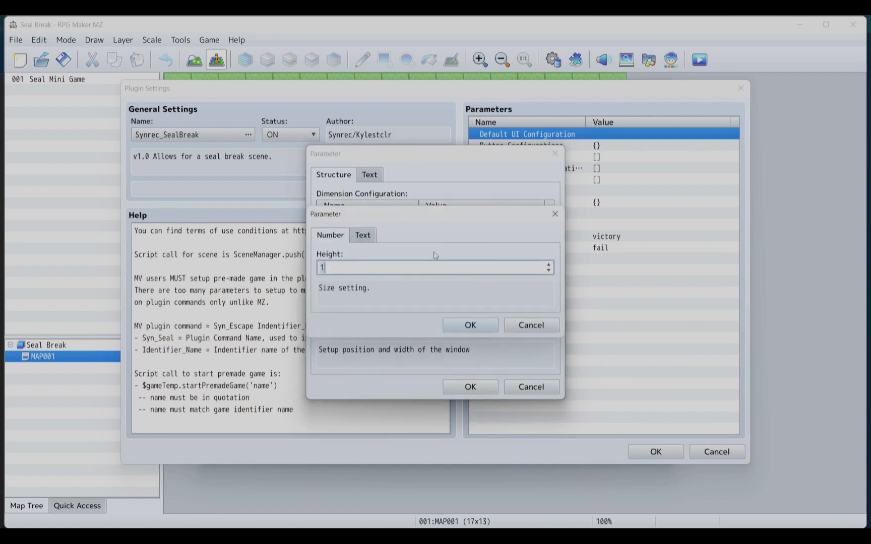
pyautogui.write('84')
pyautogui.click(471, 325)
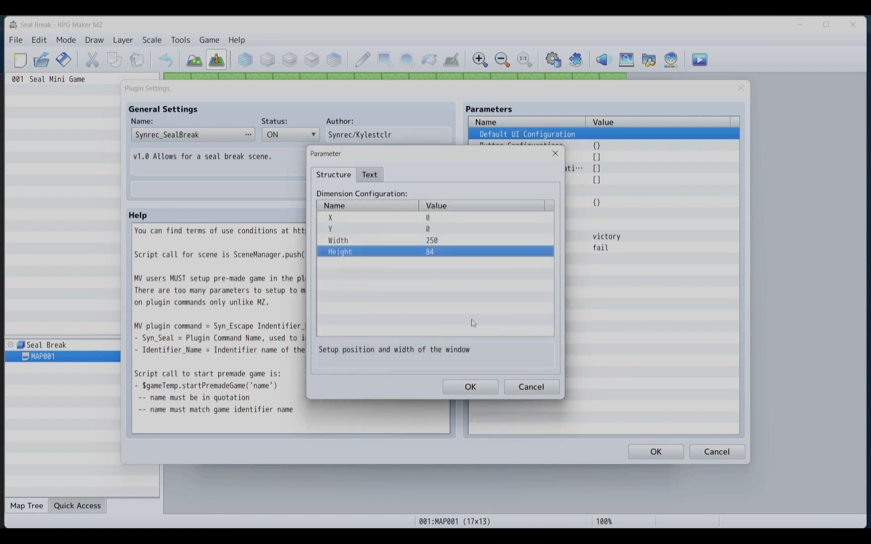
pyautogui.click(452, 386)
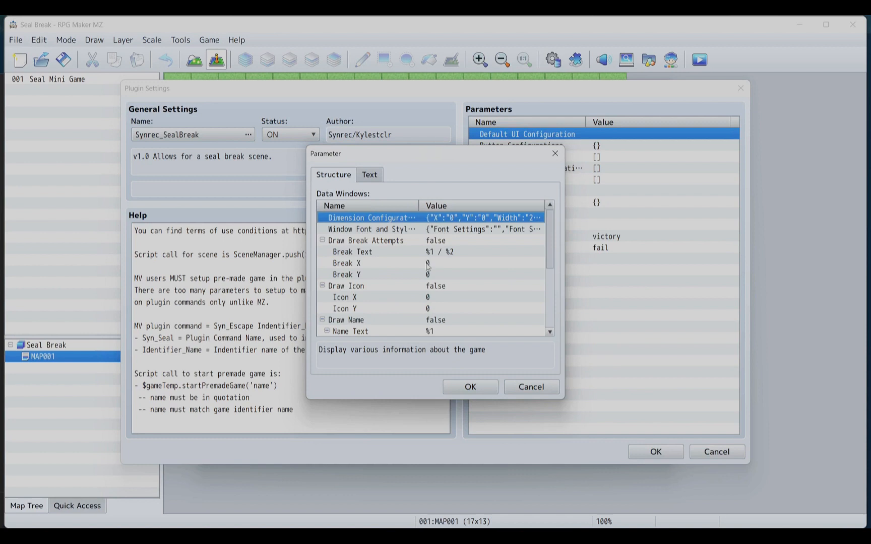
# Step: Turn on Draw Break Attempts for the new data window
pyautogui.doubleClick(426, 240)
pyautogui.click(347, 270)
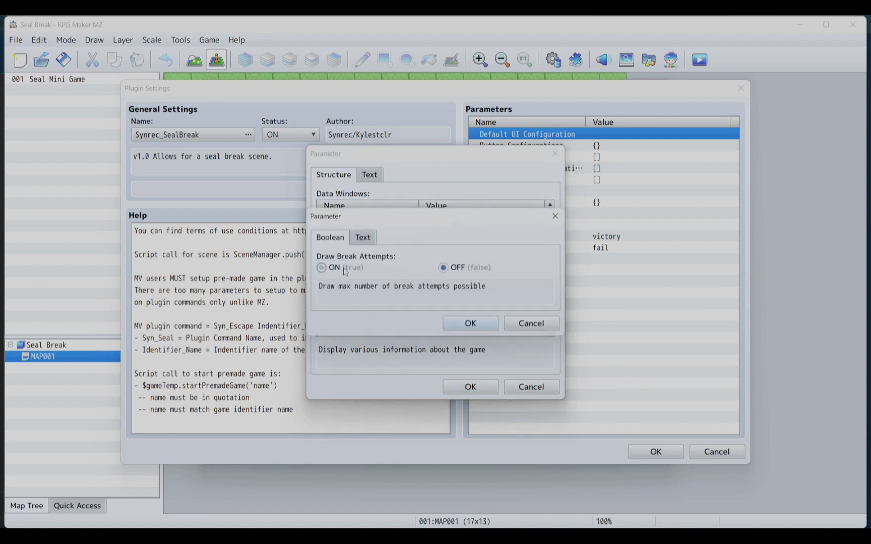
pyautogui.click(448, 325)
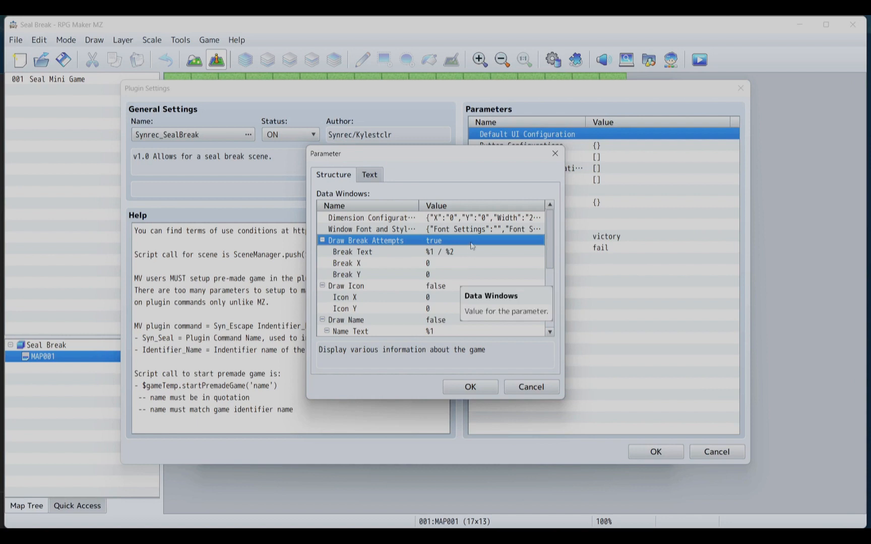
# Step: Set the Font Size to 36 in the data window's font and style configuration
pyautogui.doubleClick(482, 230)
pyautogui.doubleClick(458, 231)
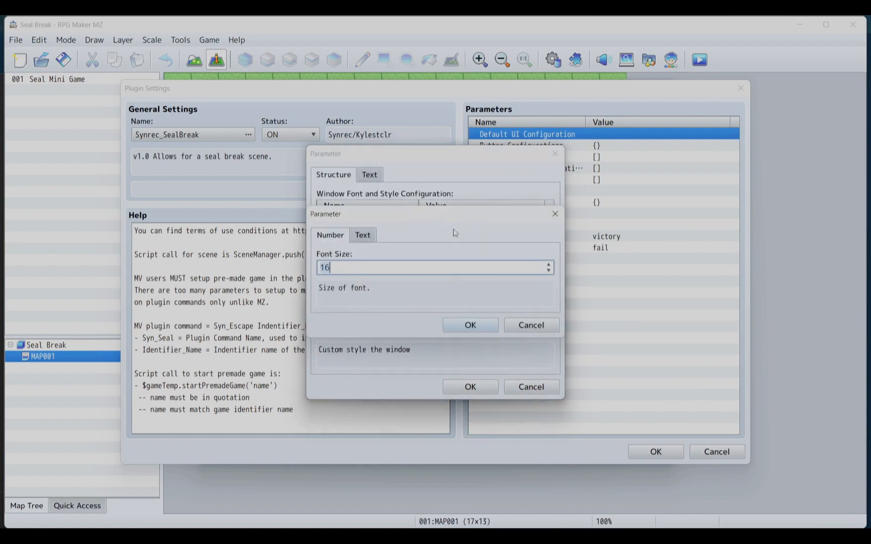
pyautogui.write('36')
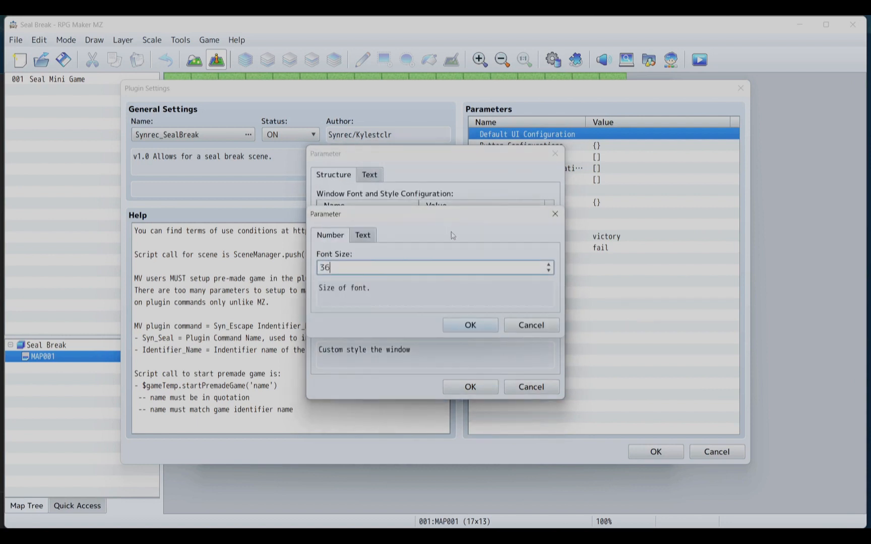
pyautogui.click(467, 325)
pyautogui.click(461, 387)
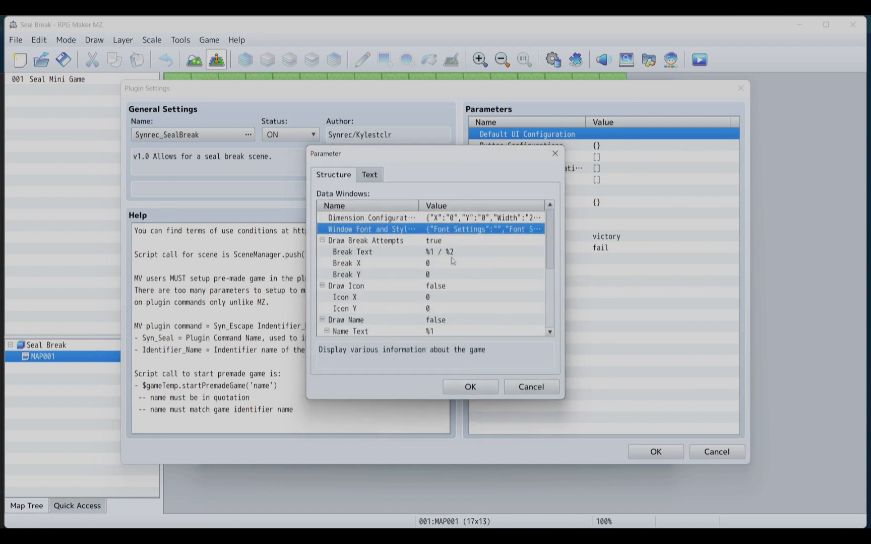
# Step: Set the data window's Break Text to "Key: %1 of %2" and save the default UI configuration
pyautogui.doubleClick(439, 252)
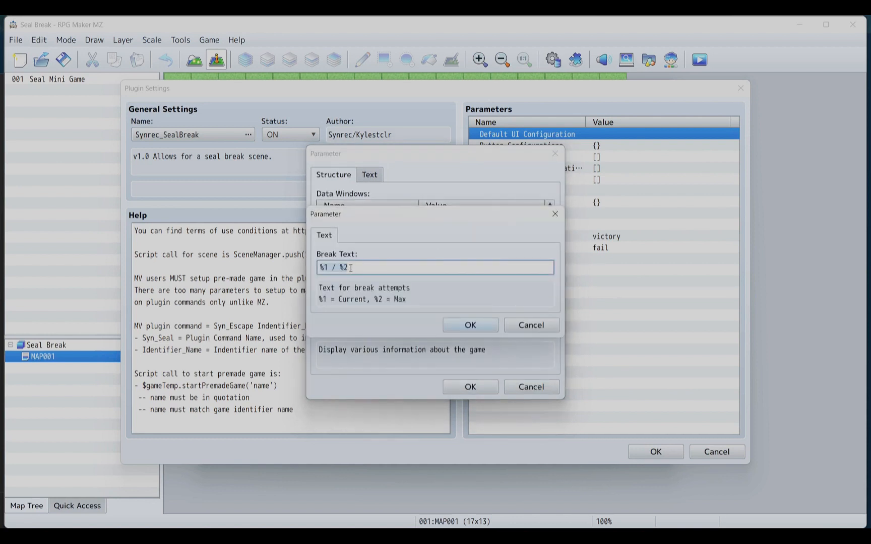
pyautogui.press('Left')
pyautogui.write('Key:')
pyautogui.press('BackSpace')
pyautogui.write('of')
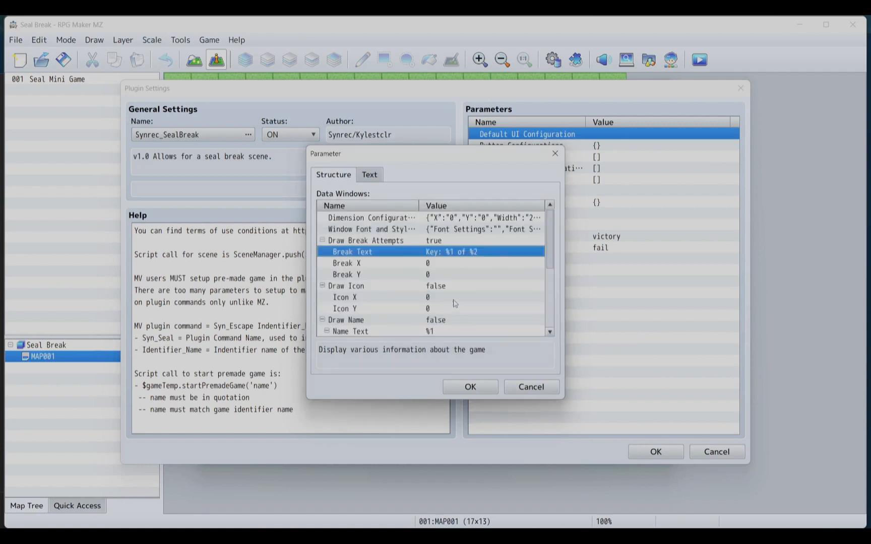
pyautogui.click(466, 386)
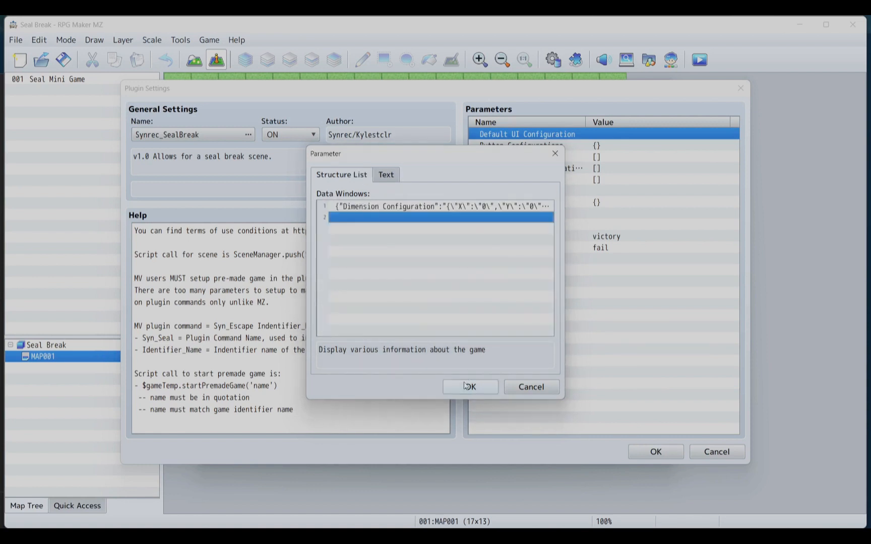
pyautogui.click(465, 386)
pyautogui.click(466, 386)
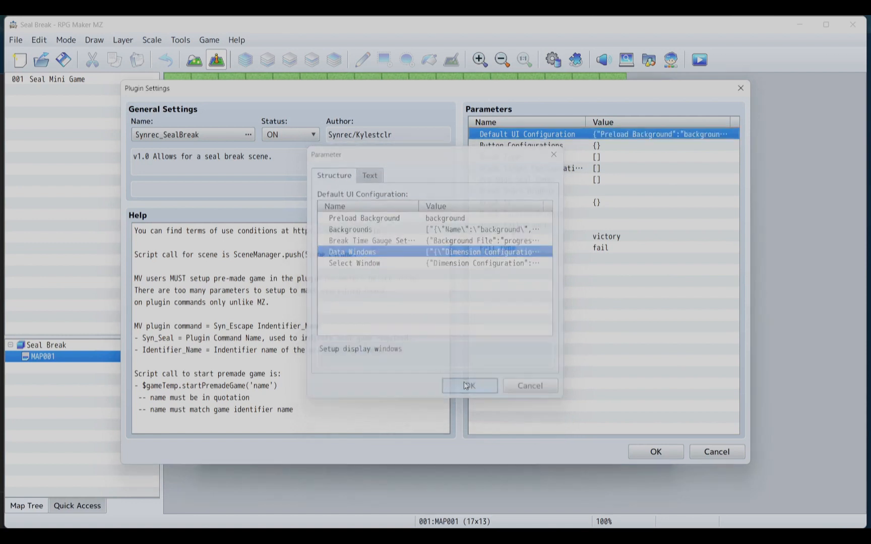
# Step: Assign the Ok_btn image as the Ok button's graphic in the Button Configurations
pyautogui.click(537, 150)
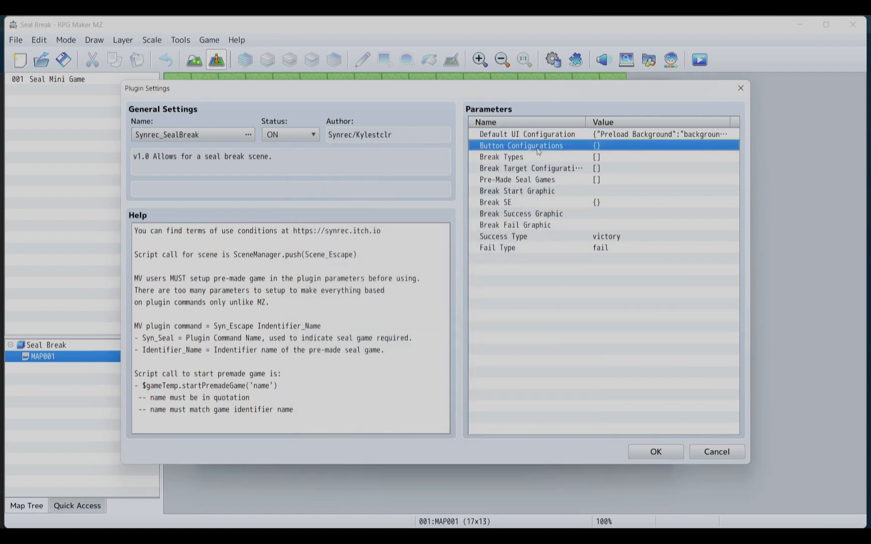
pyautogui.doubleClick(537, 148)
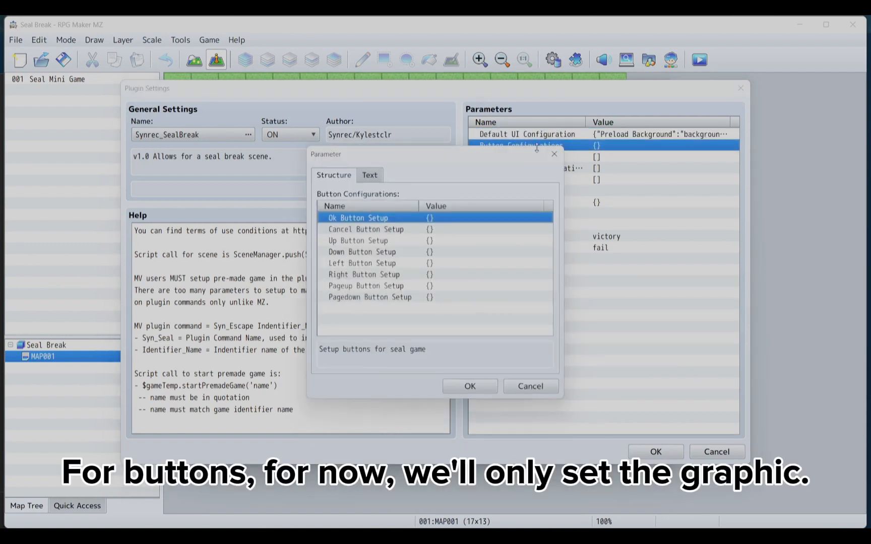
pyautogui.doubleClick(440, 220)
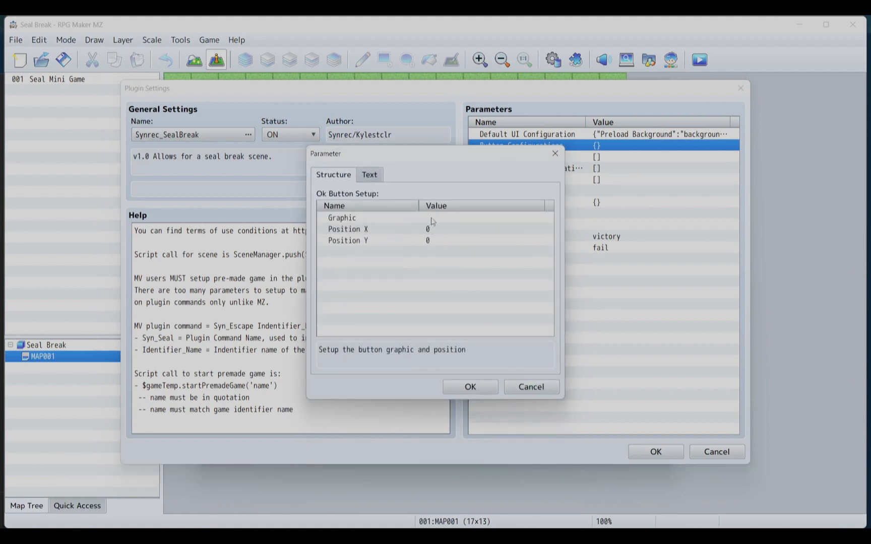
pyautogui.doubleClick(432, 221)
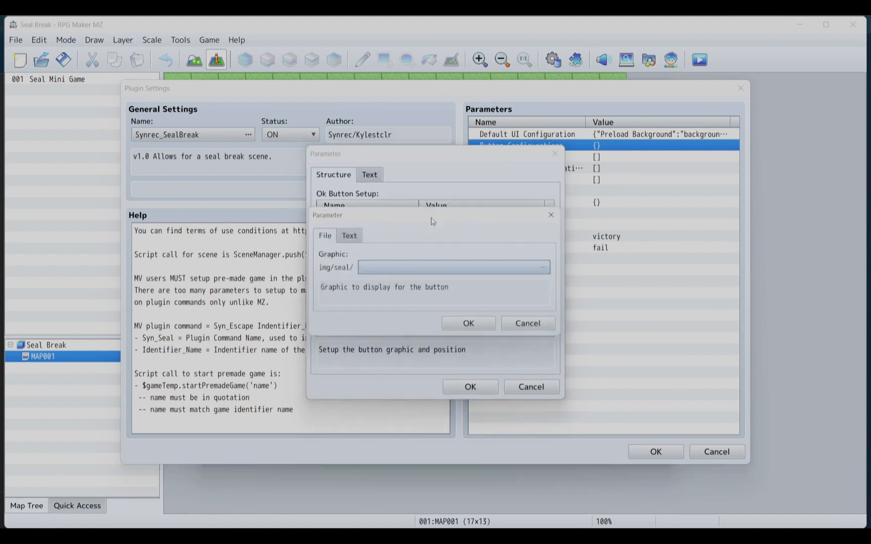
pyautogui.click(408, 269)
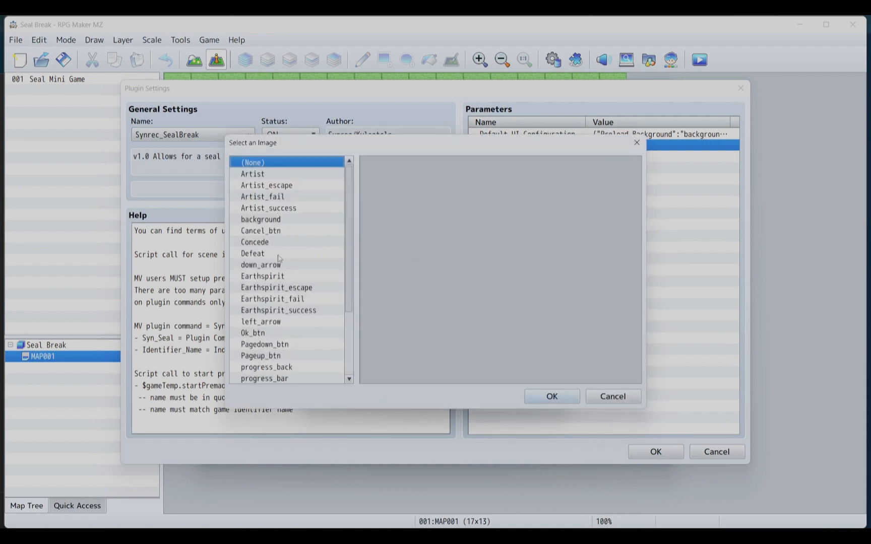
pyautogui.doubleClick(257, 333)
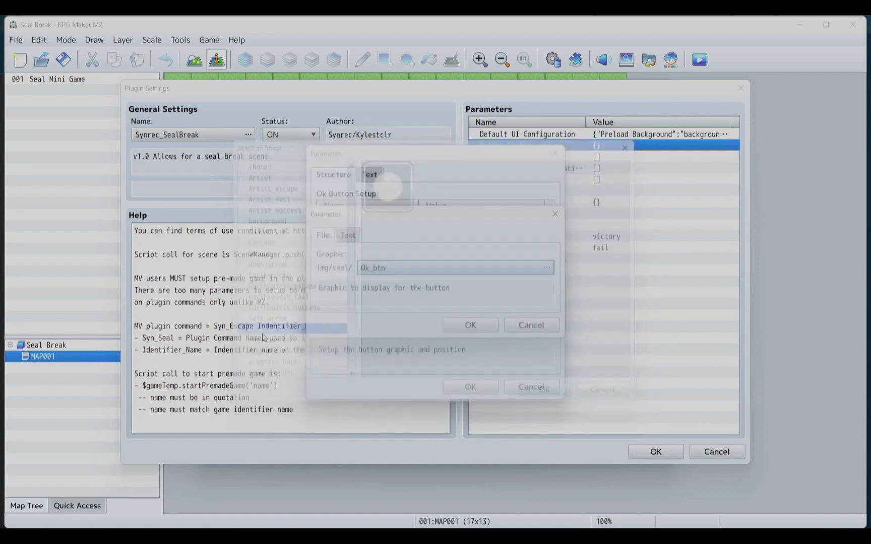
pyautogui.click(464, 333)
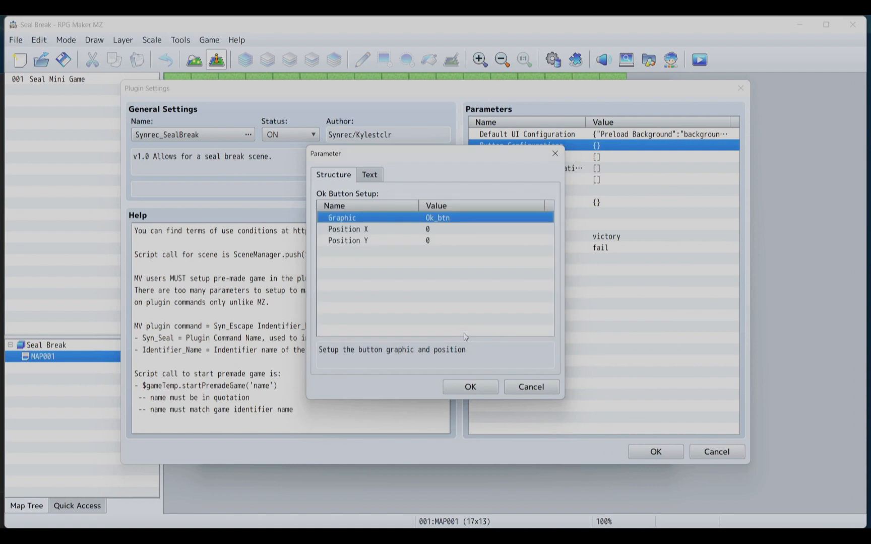
# Step: Save the Ok Button Setup and paste the copied button settings into the Cancel Button Setup
pyautogui.doubleClick(418, 229)
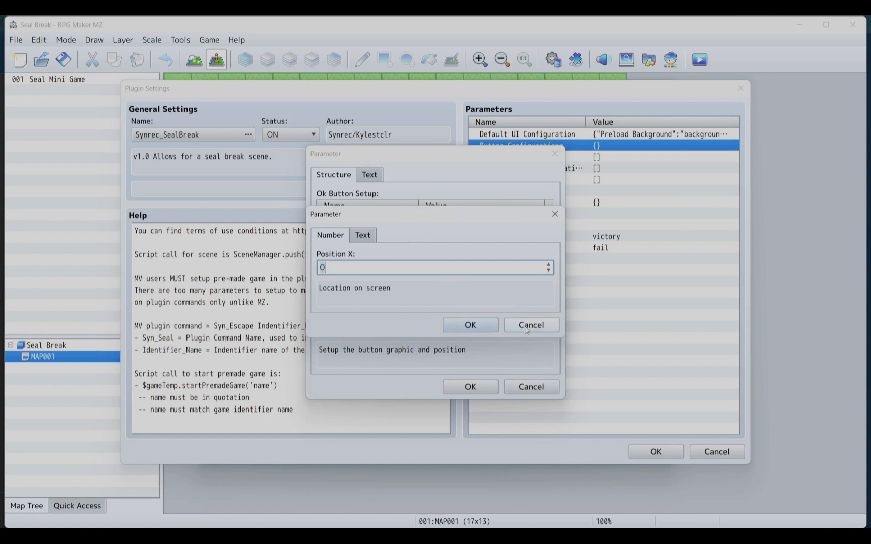
pyautogui.click(485, 328)
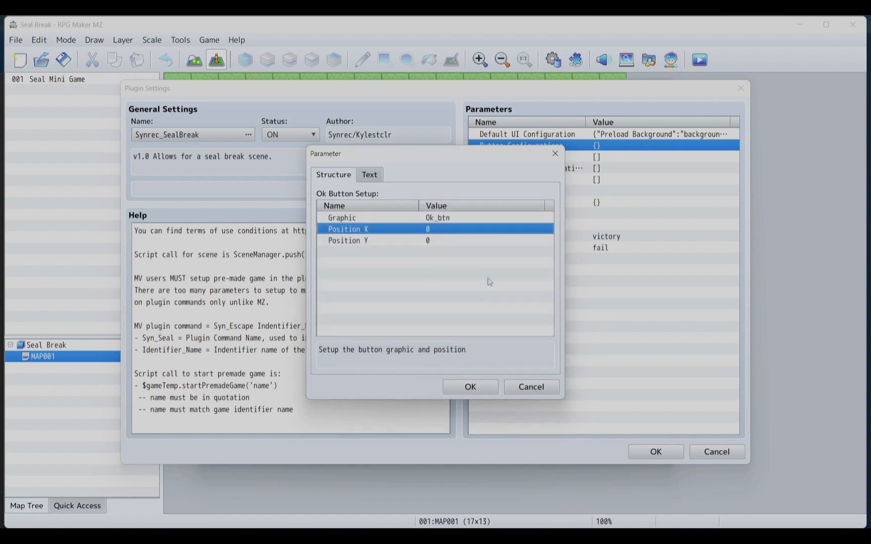
pyautogui.click(485, 387)
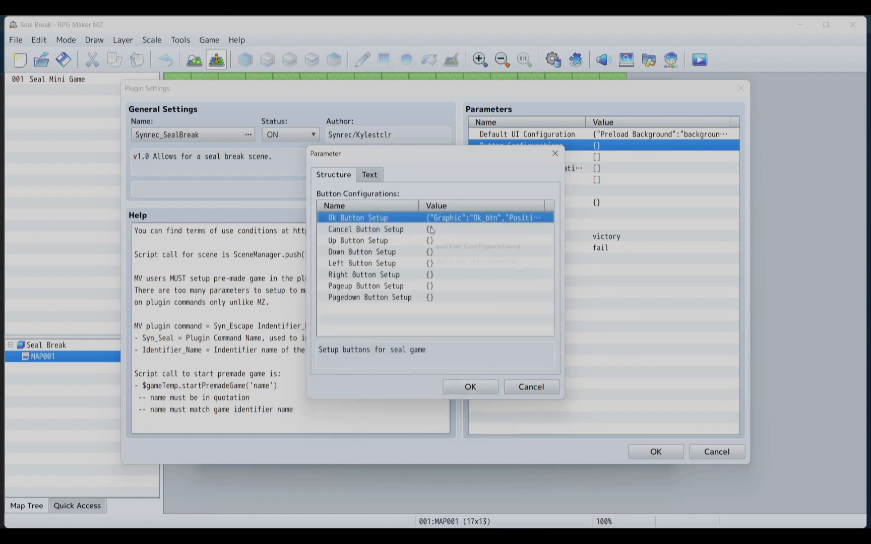
pyautogui.click(433, 230)
pyautogui.hotkey('ctrl', 'v')
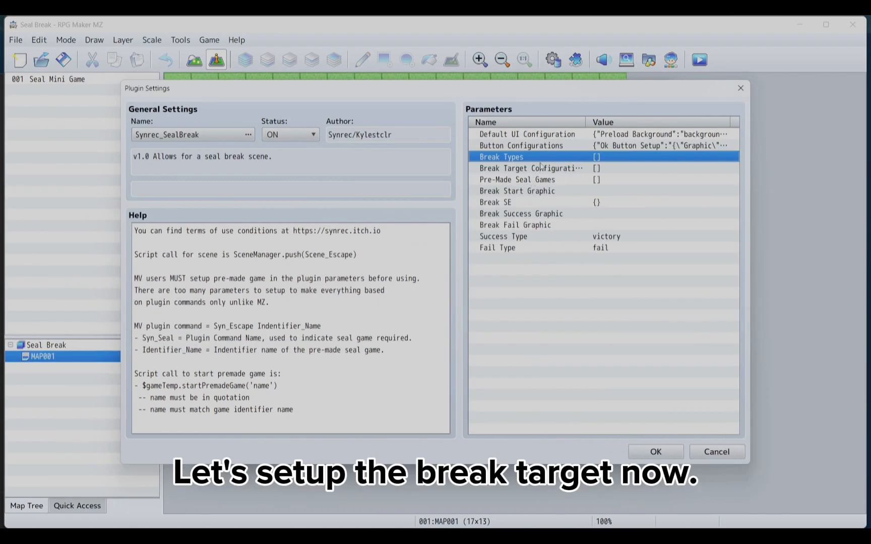
# Step: Start a new entry in the Break Target Configurations and set its Unique Name to "target"
pyautogui.doubleClick(541, 167)
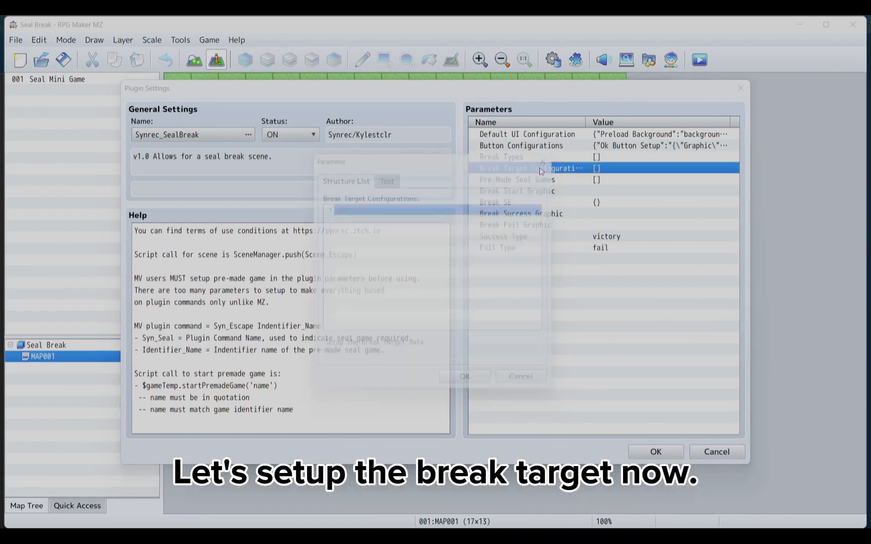
pyautogui.doubleClick(413, 211)
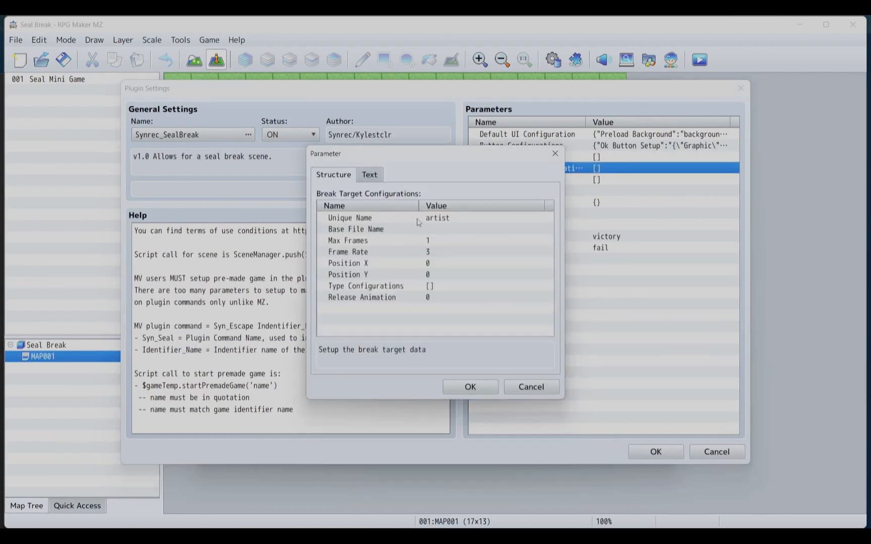
pyautogui.doubleClick(417, 217)
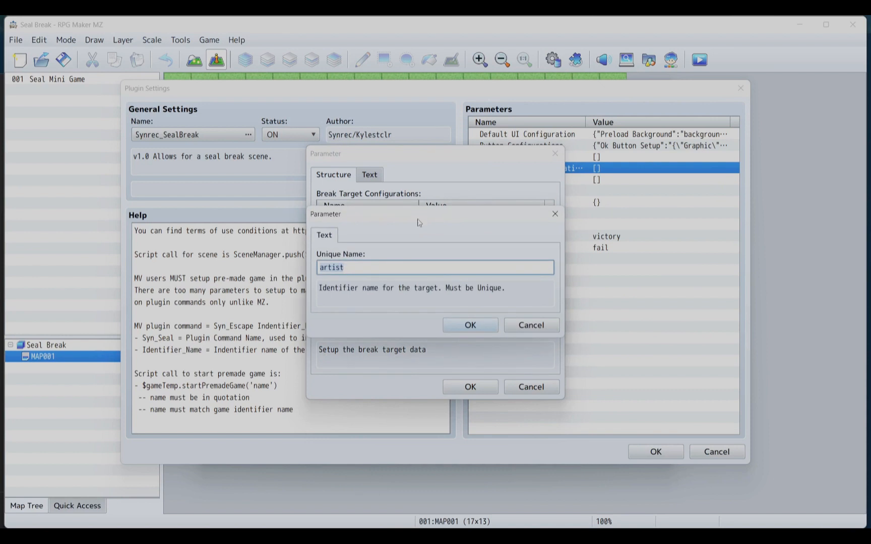
pyautogui.write('target')
pyautogui.click(470, 326)
# Step: Set the break target's Base File Name to the Earthspirit image
pyautogui.doubleClick(430, 229)
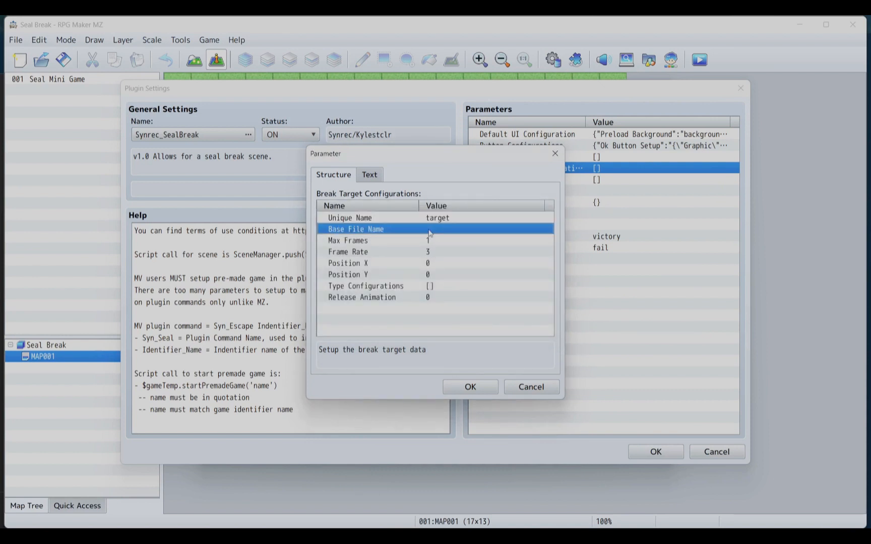
pyautogui.click(411, 269)
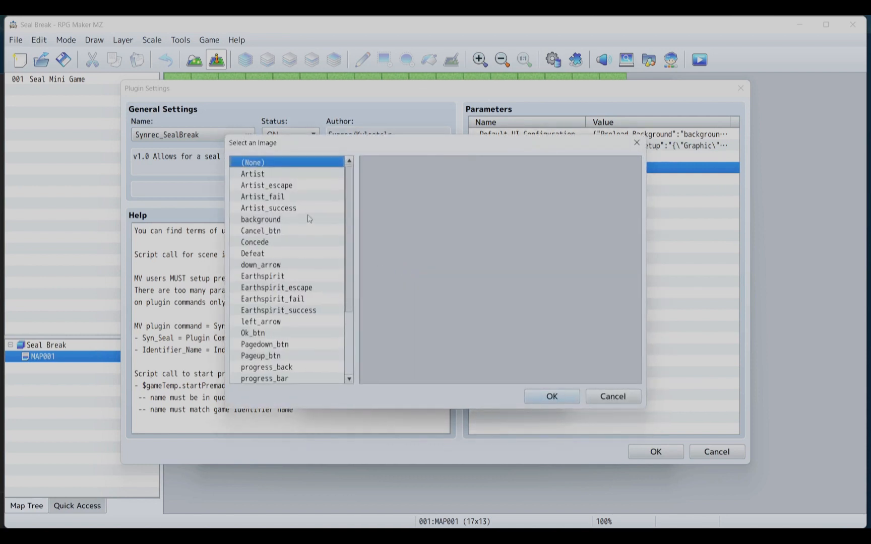
pyautogui.doubleClick(277, 177)
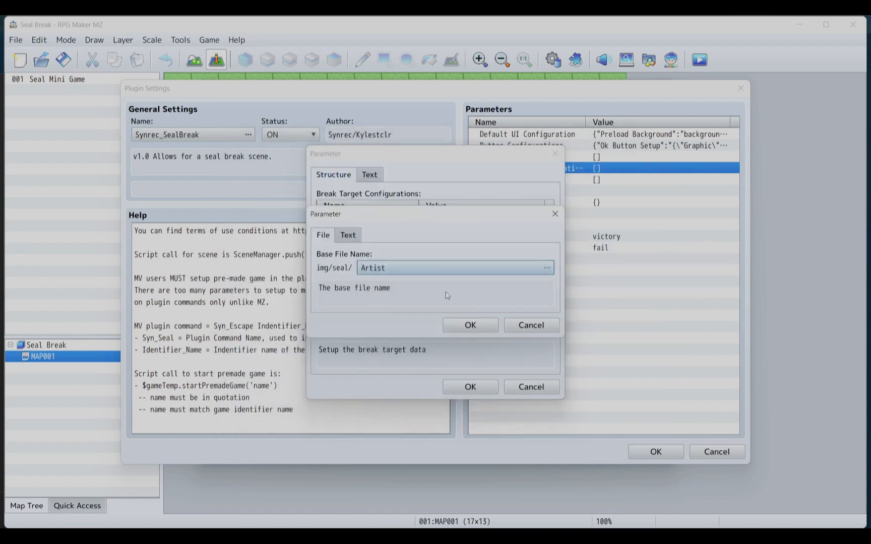
pyautogui.click(442, 269)
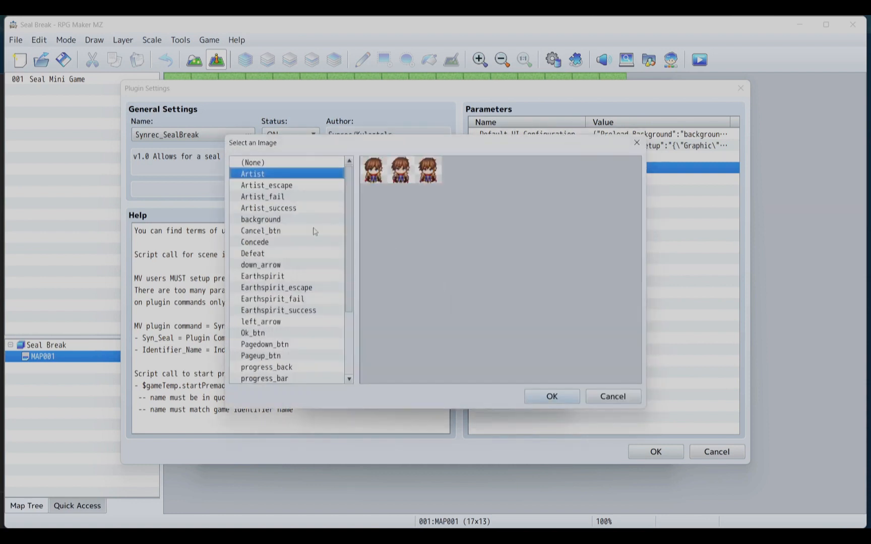
pyautogui.doubleClick(284, 277)
pyautogui.click(465, 328)
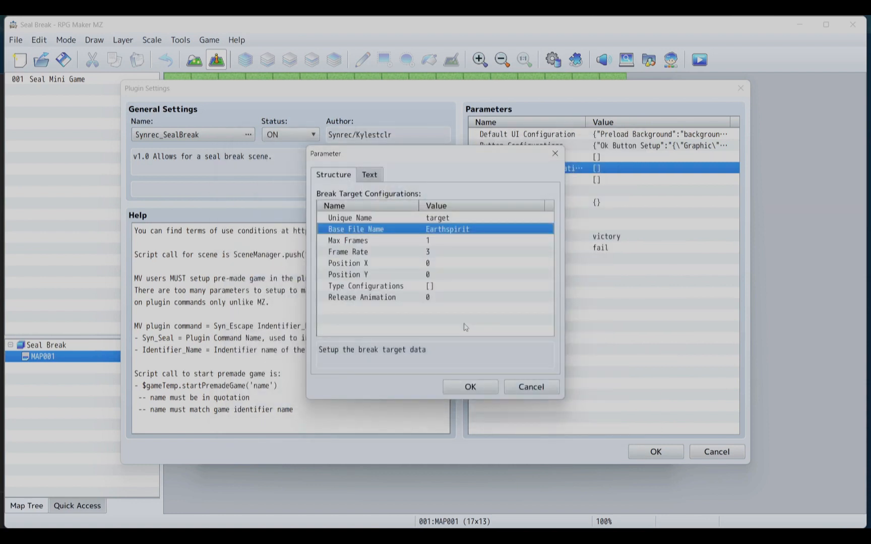
# Step: Add a type configuration to the break target with Max Frames set to 3 and save the type list
pyautogui.doubleClick(401, 286)
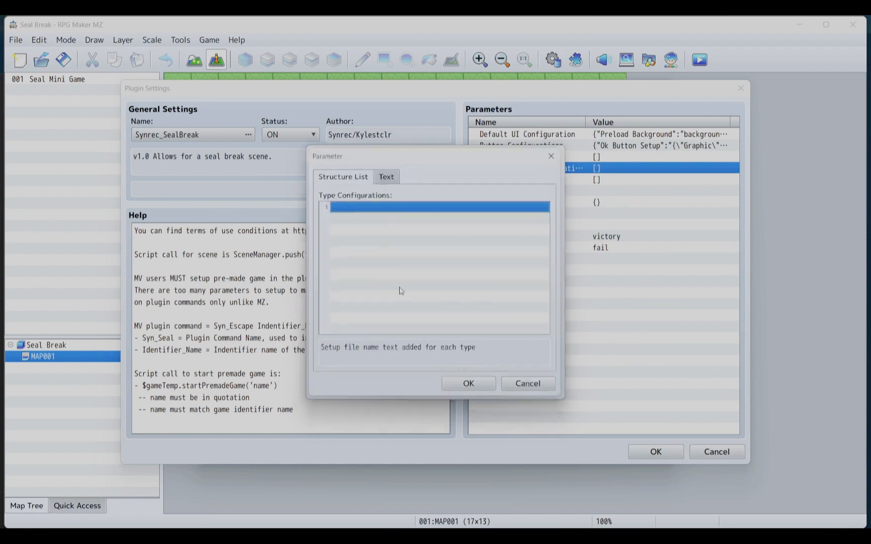
pyautogui.doubleClick(382, 208)
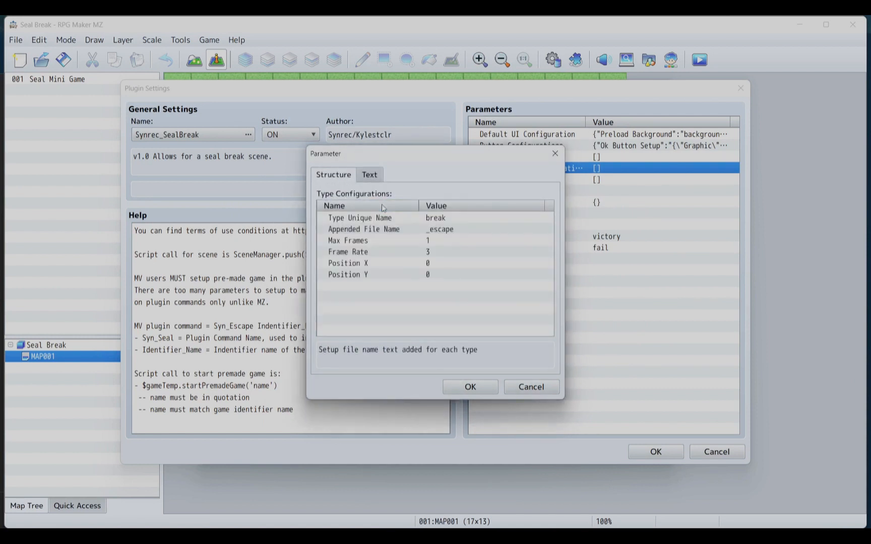
pyautogui.click(396, 241)
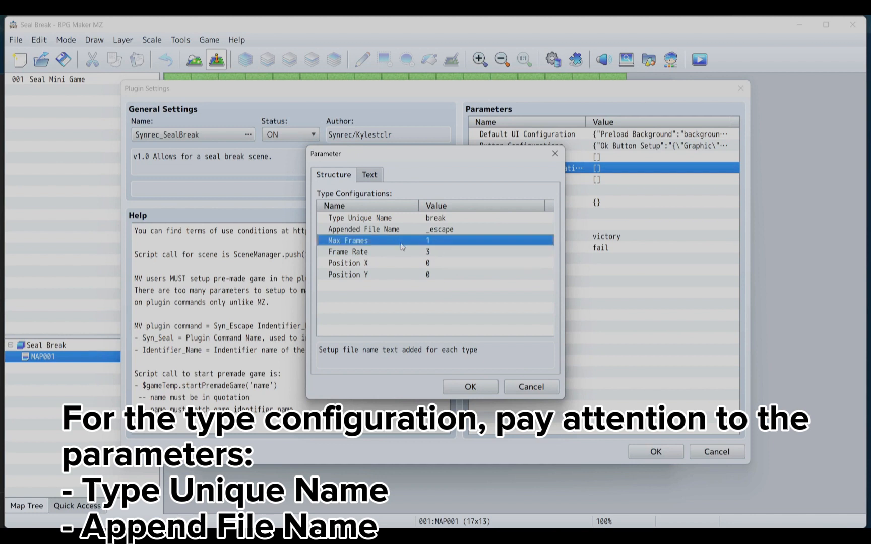
pyautogui.doubleClick(402, 246)
pyautogui.write('3')
pyautogui.click(451, 325)
pyautogui.click(439, 220)
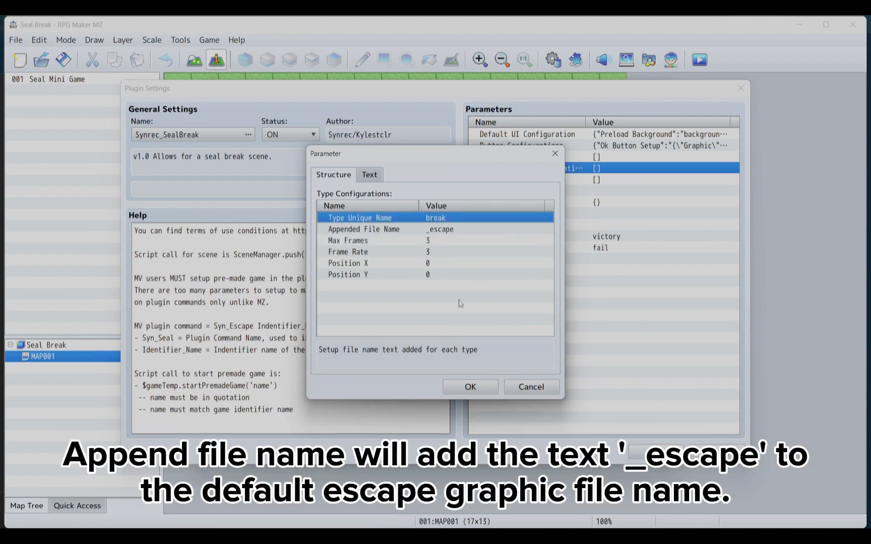
pyautogui.click(475, 389)
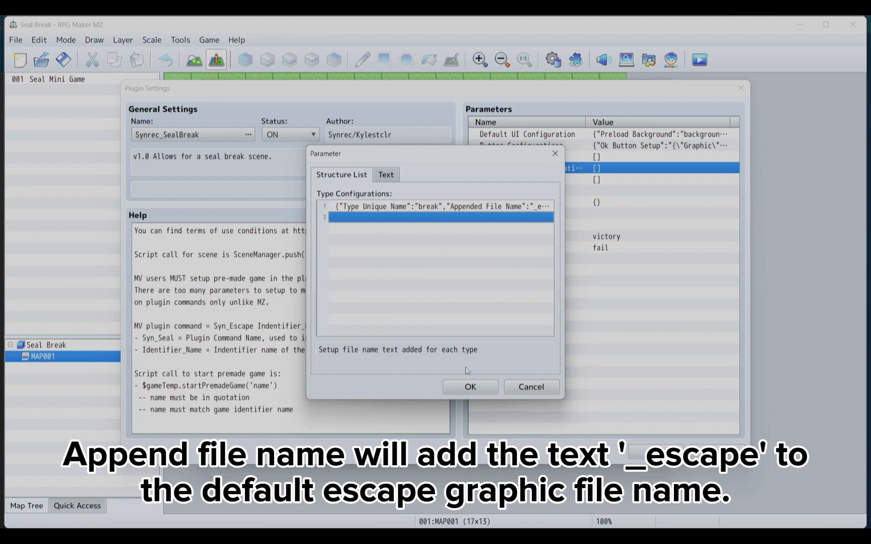
pyautogui.click(470, 386)
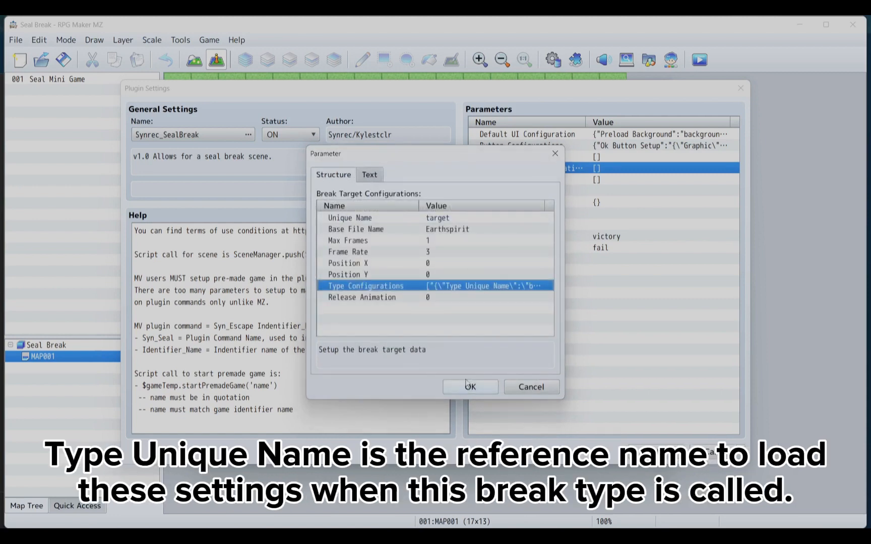
# Step: Preview the Earthspirit_escape and Earthspirit_fail images from the Base File Name picker, keeping Earthspirit as the base file
pyautogui.doubleClick(438, 229)
pyautogui.click(409, 269)
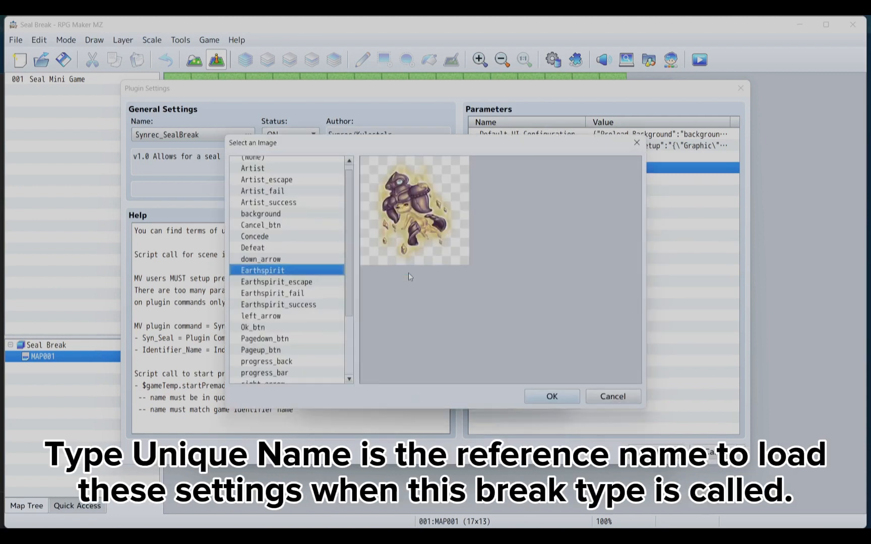
pyautogui.click(299, 280)
pyautogui.click(291, 294)
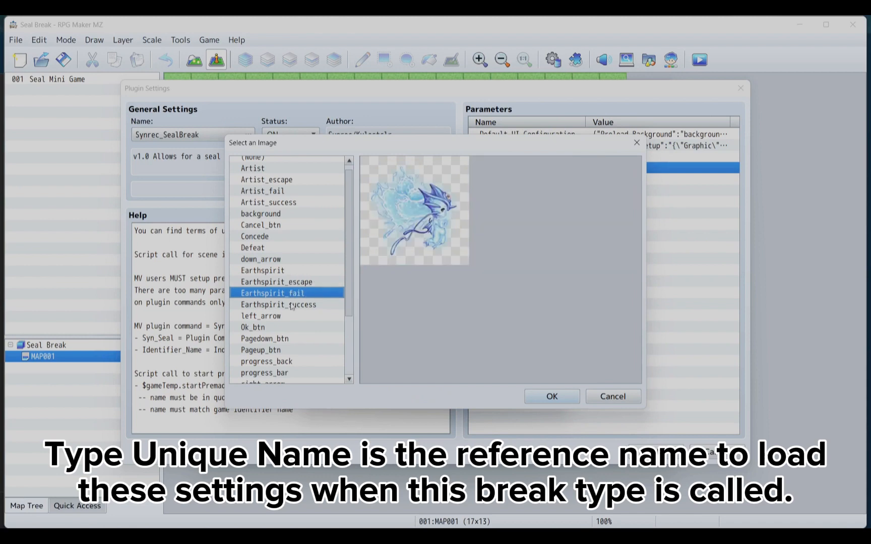
pyautogui.press('Escape')
pyautogui.click(481, 329)
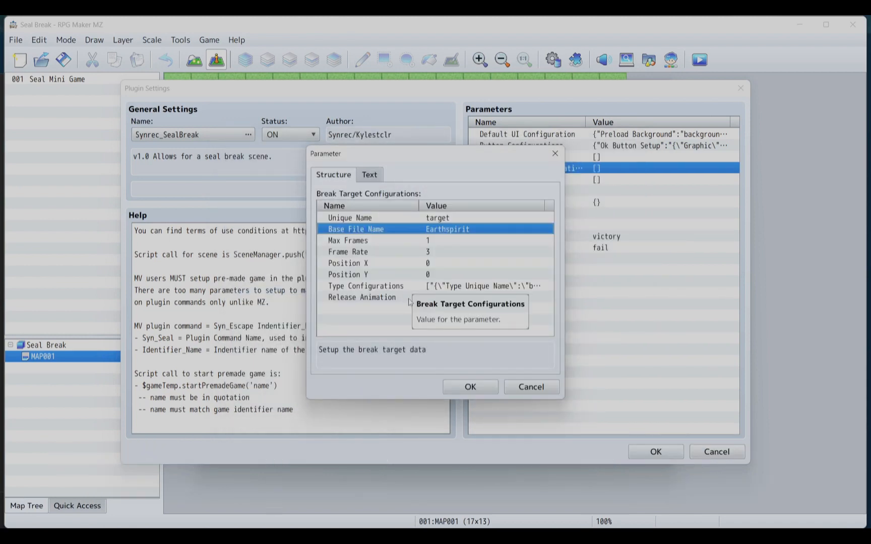
# Step: Set the break target's Release Animation to 0056 Power down 3 and save the Break Target Configurations
pyautogui.click(376, 298)
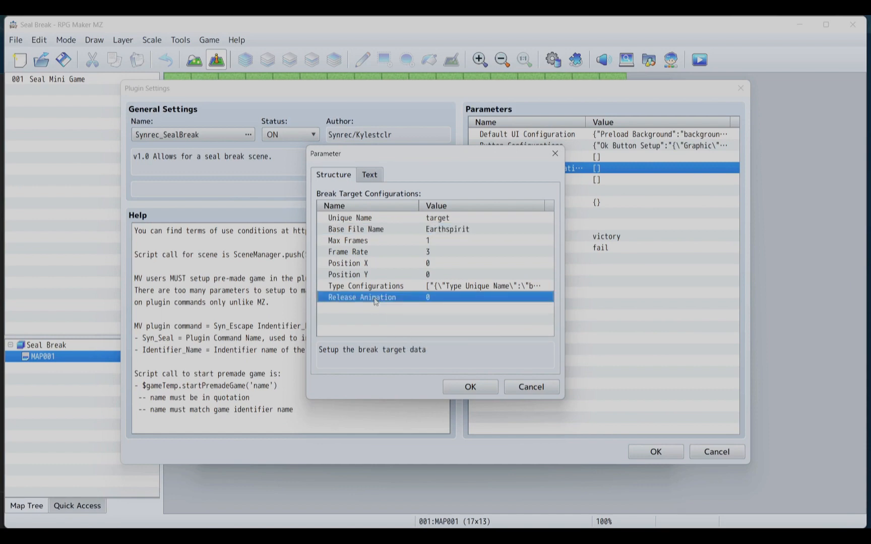
pyautogui.doubleClick(375, 299)
pyautogui.click(394, 268)
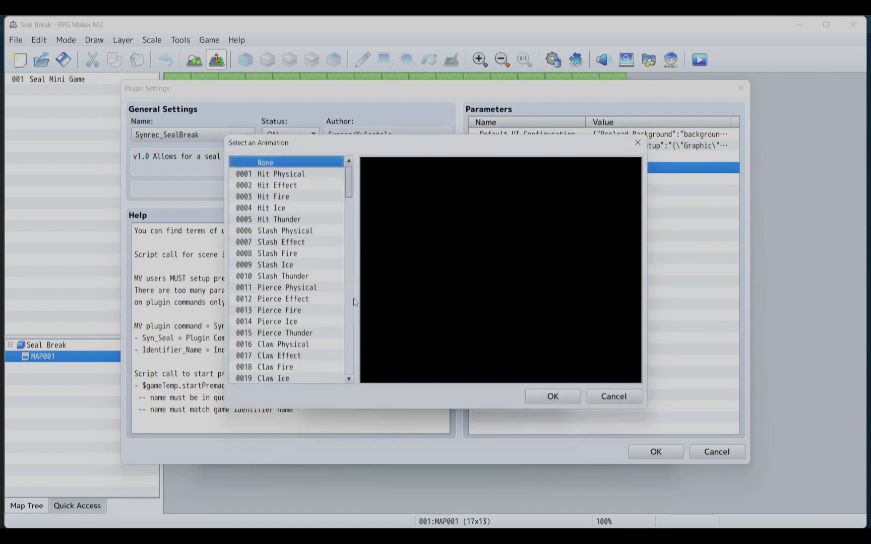
pyautogui.scroll(-15, 321, 308)
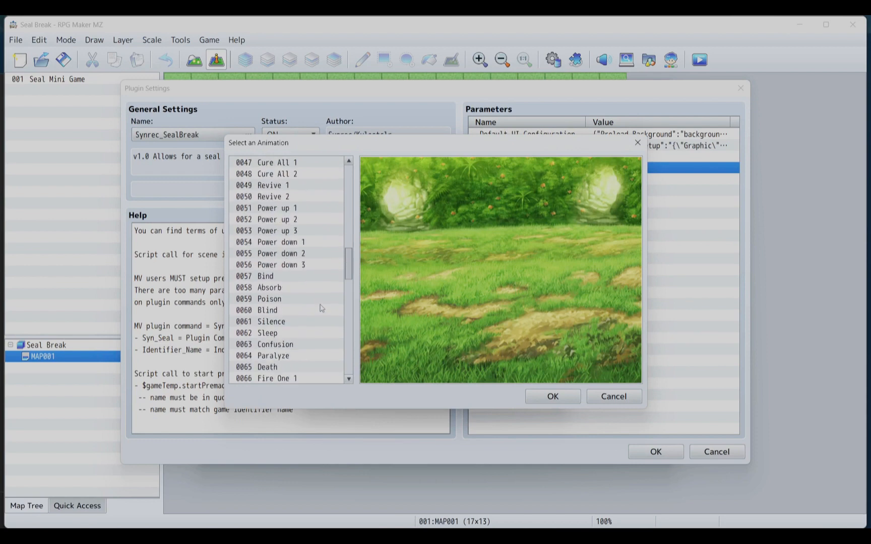
pyautogui.click(287, 265)
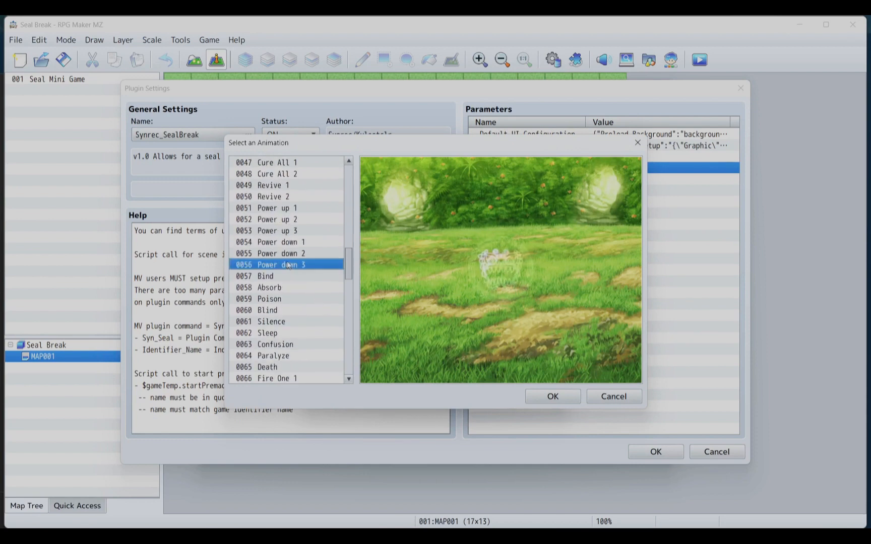
pyautogui.click(542, 397)
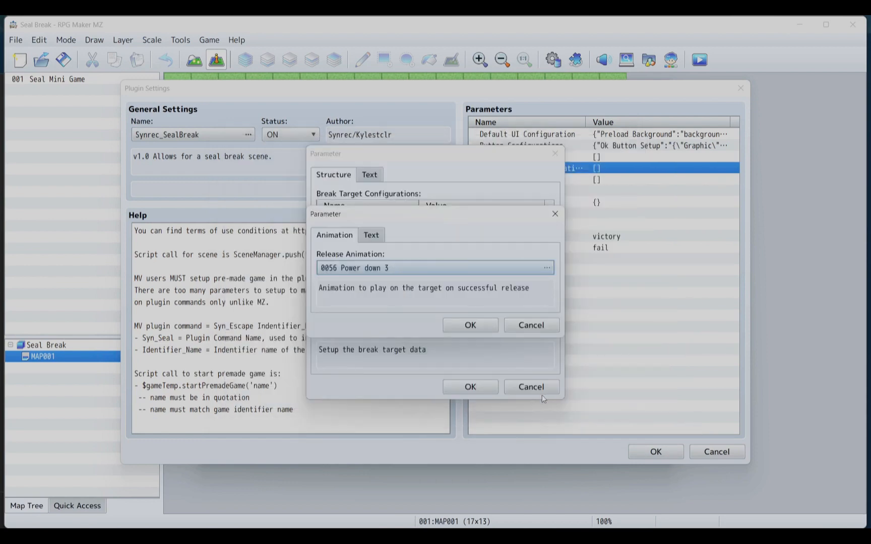
pyautogui.click(474, 325)
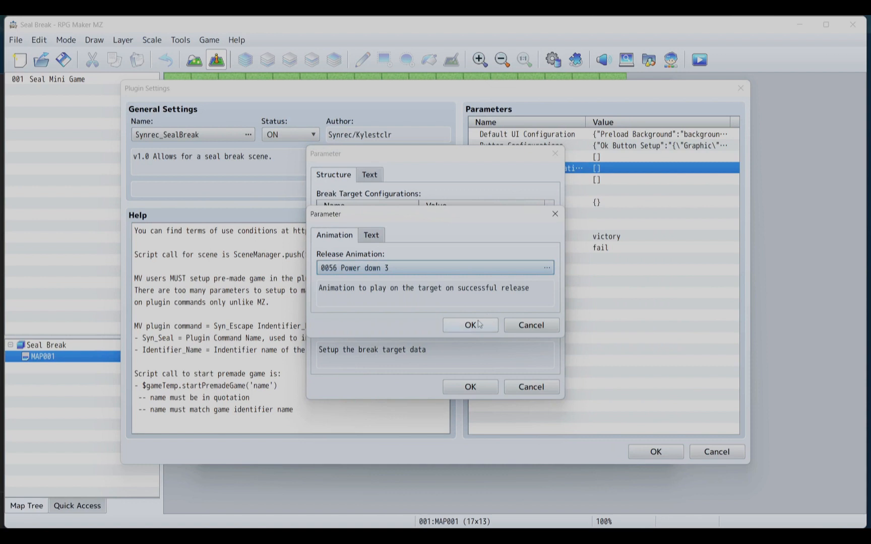
pyautogui.click(471, 387)
pyautogui.click(471, 387)
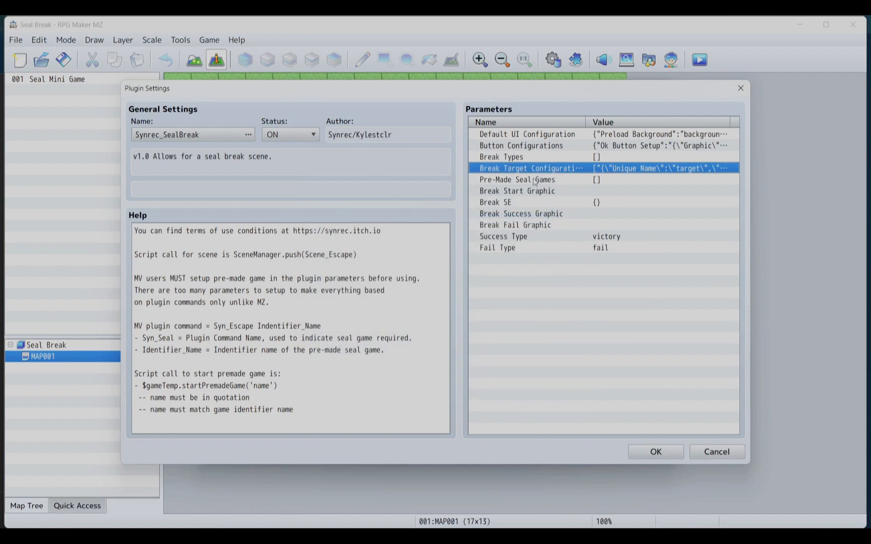
# Step: Start a new entry in the Pre-Made Seal Games and set its Identifier Name to "test"
pyautogui.click(535, 180)
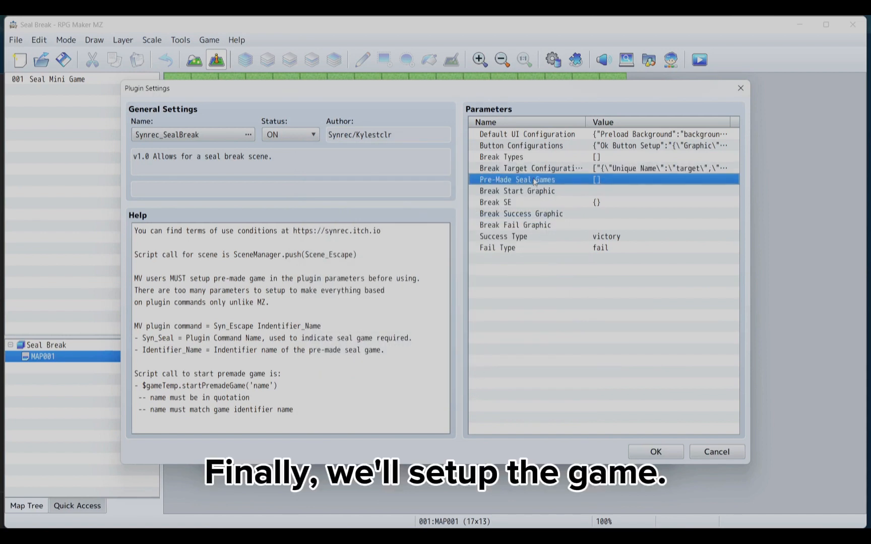
pyautogui.doubleClick(535, 180)
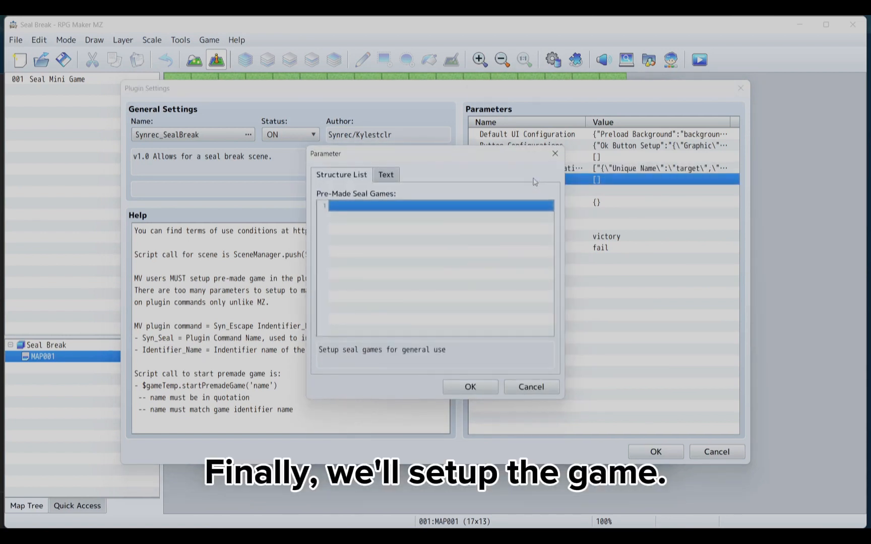
pyautogui.doubleClick(415, 207)
pyautogui.doubleClick(399, 219)
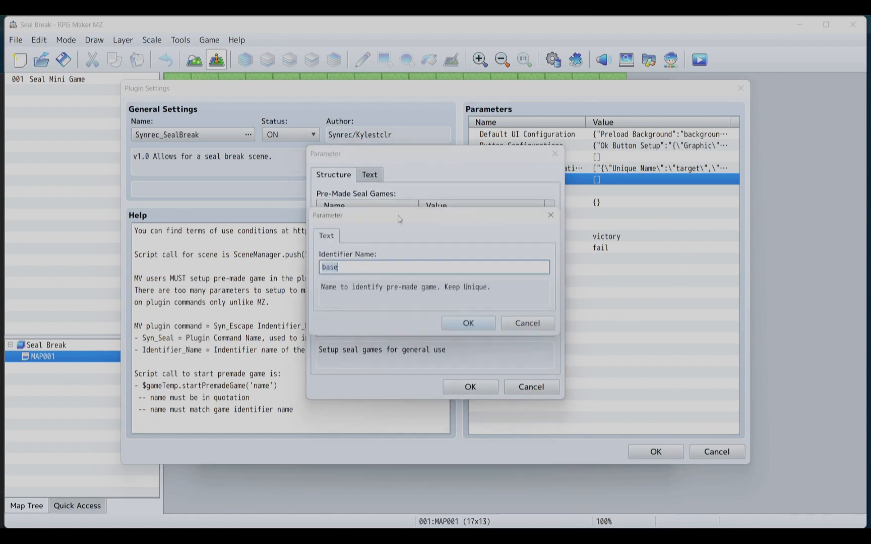
pyautogui.write('ga')
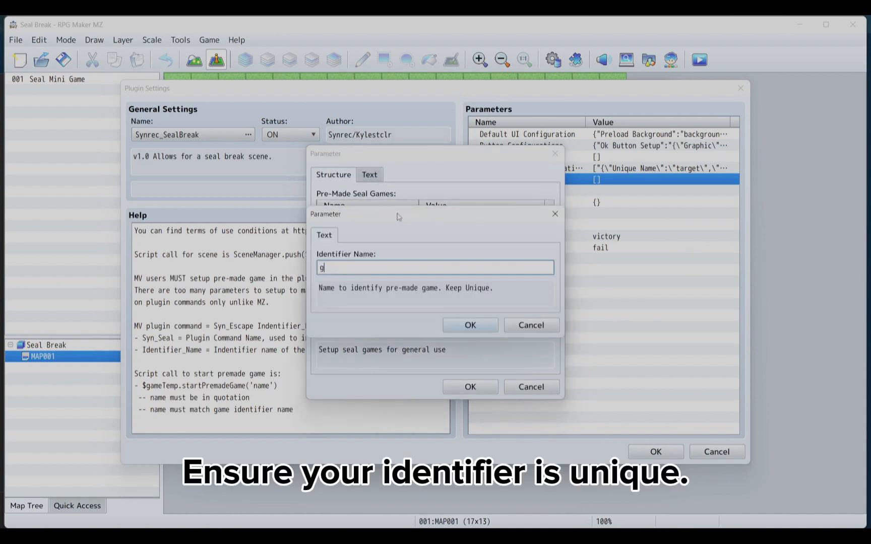
pyautogui.press('BackSpace')
pyautogui.press('BackSpace')
pyautogui.write('t')
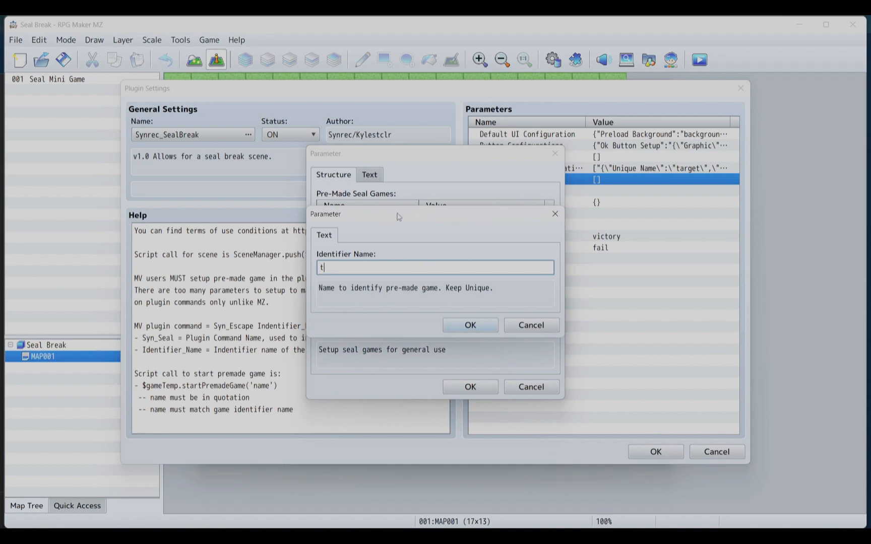
pyautogui.write('est')
pyautogui.click(458, 321)
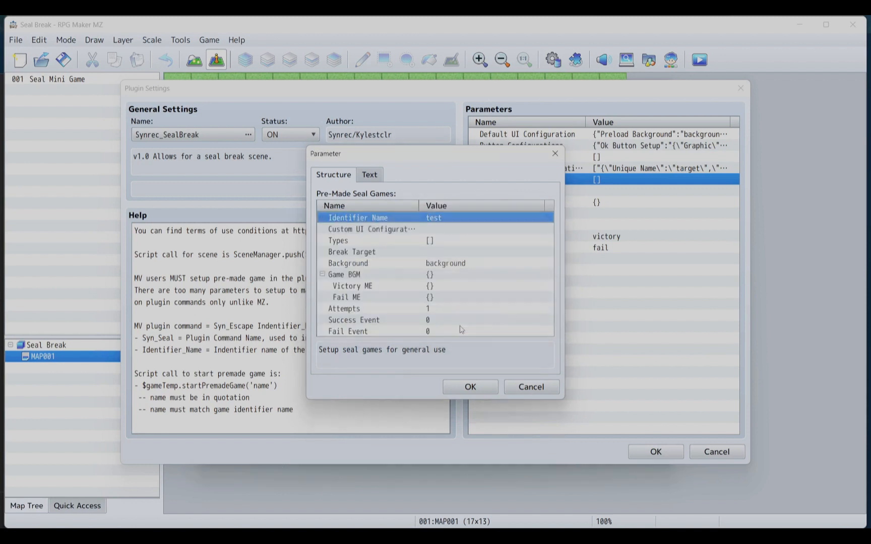
# Step: View the fields of the seal game's Custom UI Configuration and close it without entering any values
pyautogui.click(413, 230)
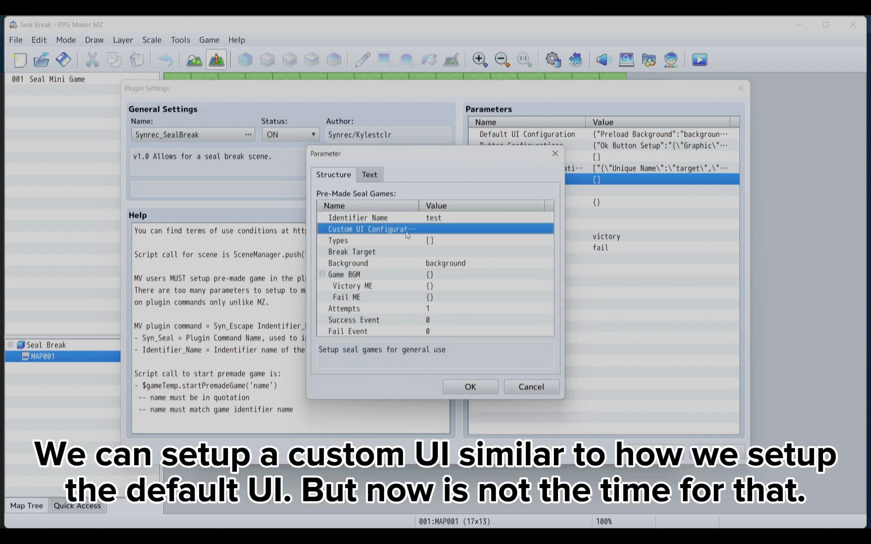
pyautogui.doubleClick(408, 231)
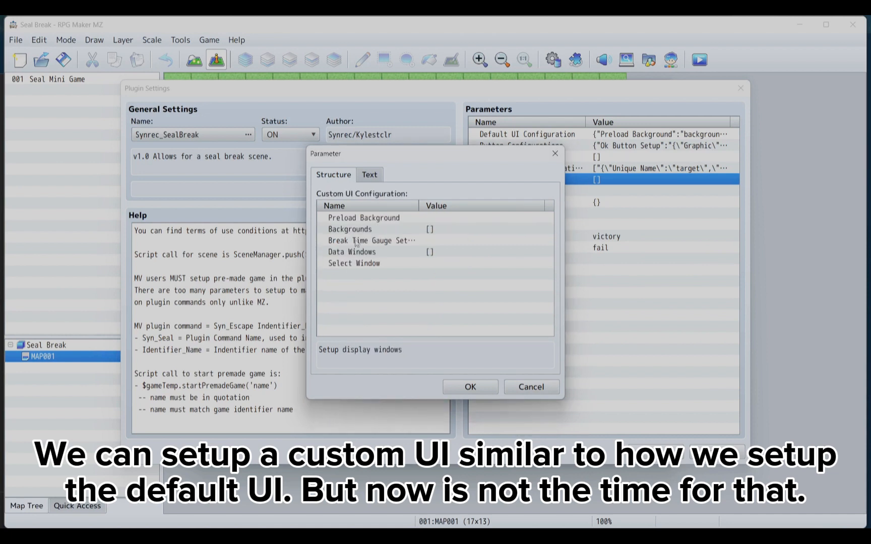
pyautogui.click(470, 387)
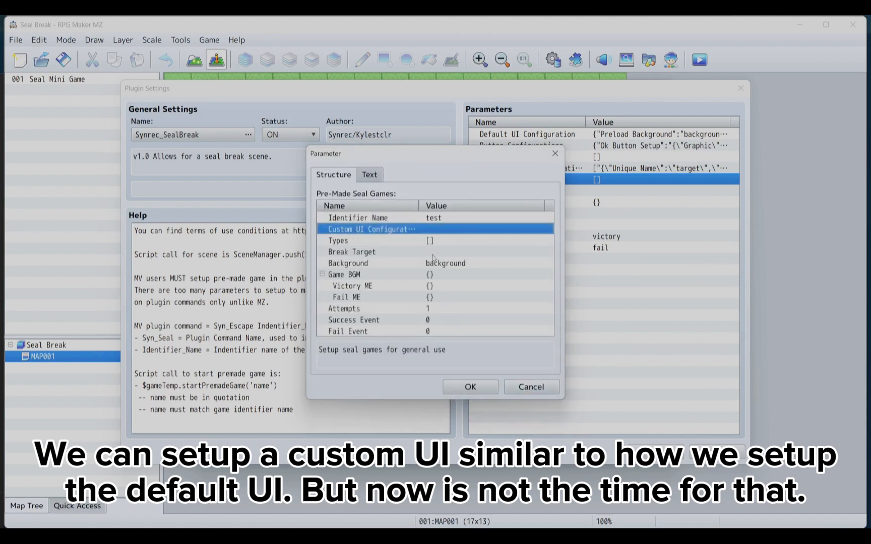
# Step: Set the seal game's Break Target to "target" and clear its Background value
pyautogui.doubleClick(396, 250)
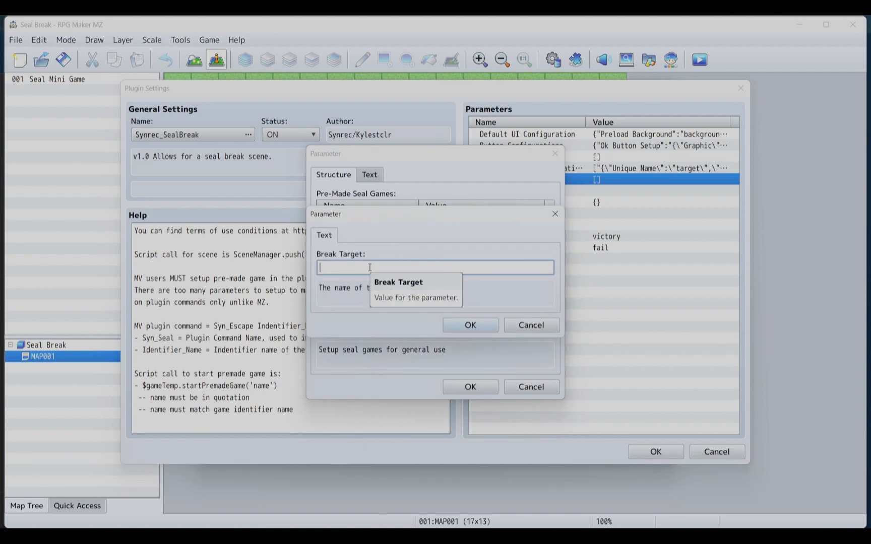
pyautogui.write('target')
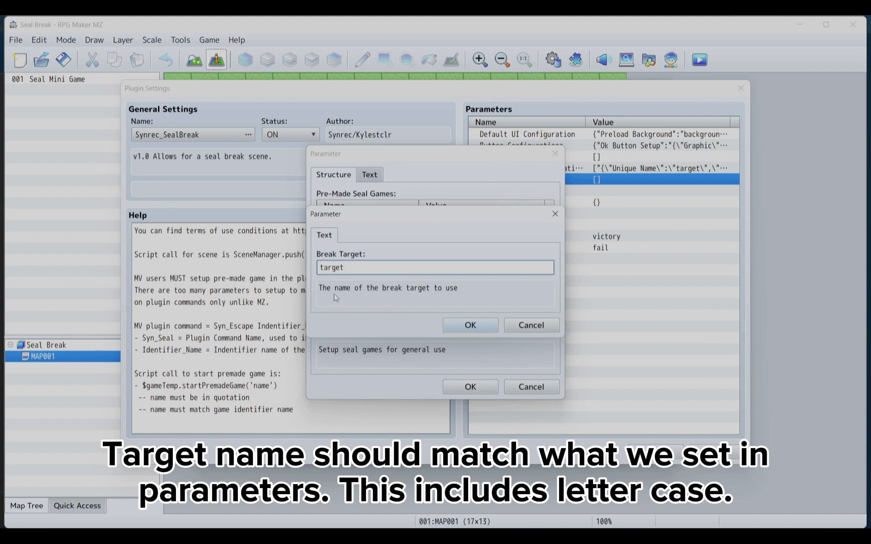
pyautogui.click(450, 327)
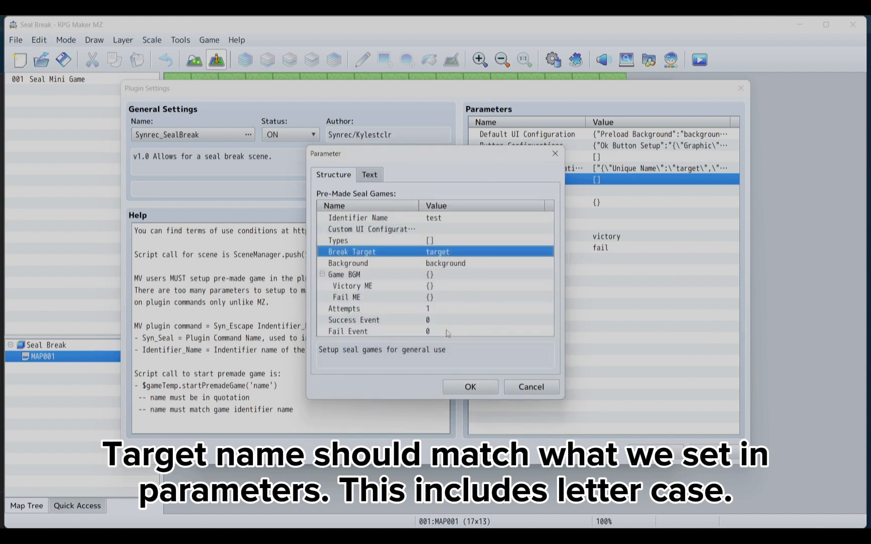
pyautogui.doubleClick(411, 263)
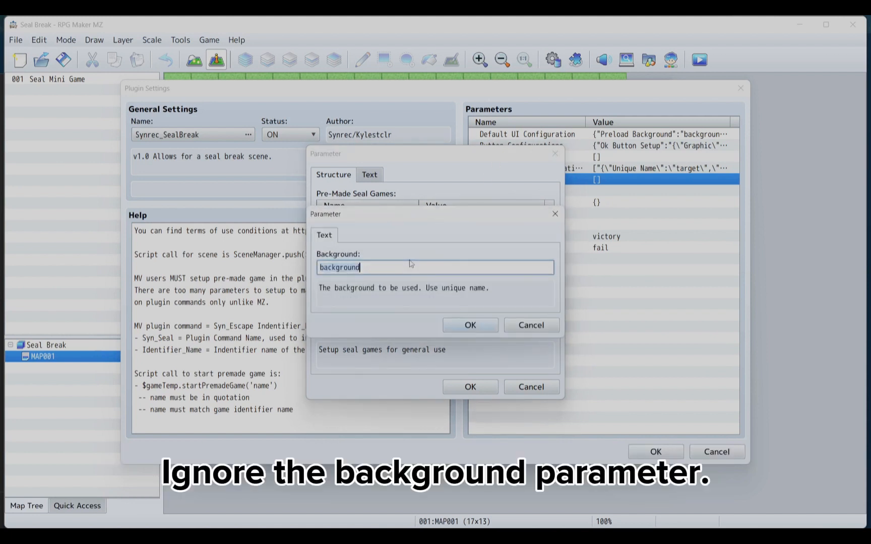
pyautogui.click(517, 329)
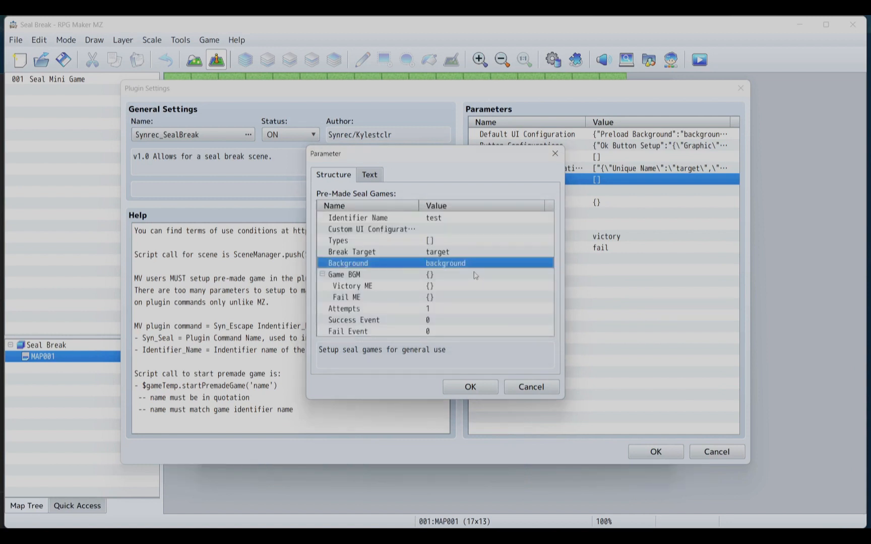
pyautogui.press('Delete')
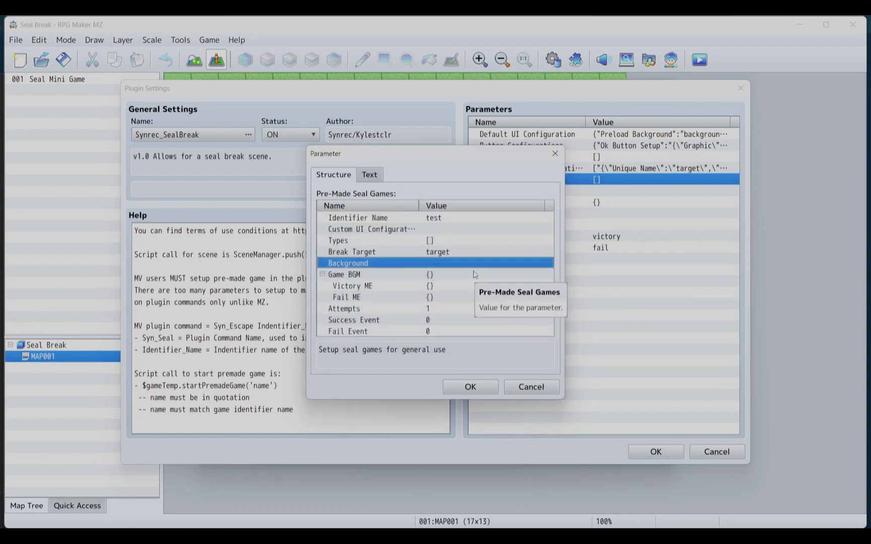
# Step: Start a new entry in the seal game's Types and set its Display Icon to 1
pyautogui.doubleClick(389, 242)
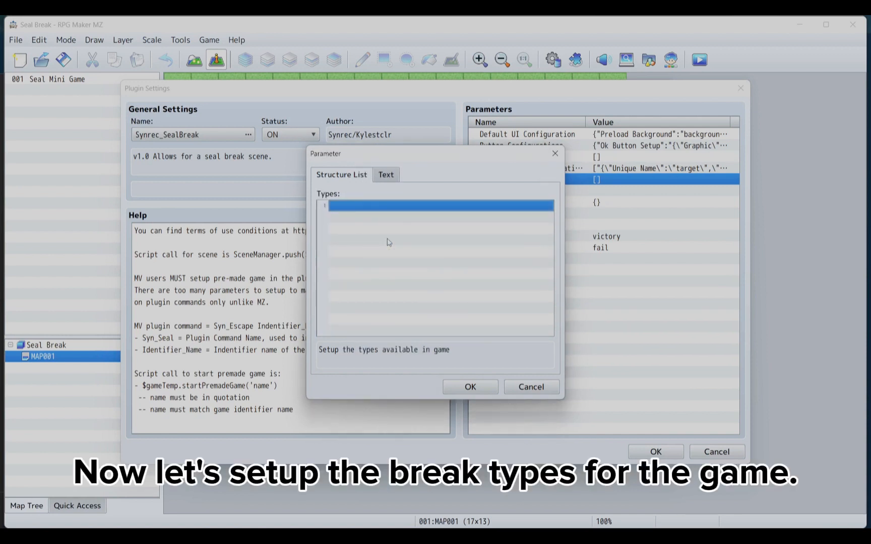
pyautogui.doubleClick(422, 206)
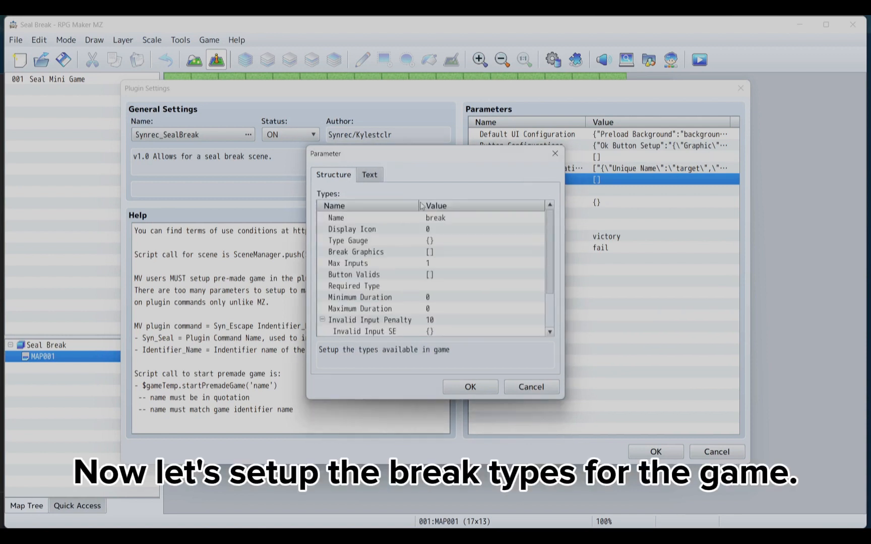
pyautogui.click(428, 229)
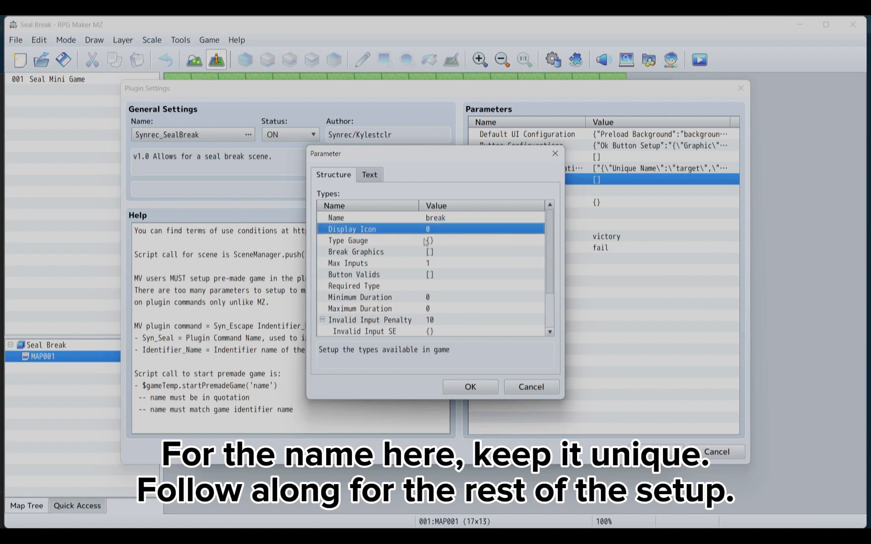
pyautogui.doubleClick(430, 230)
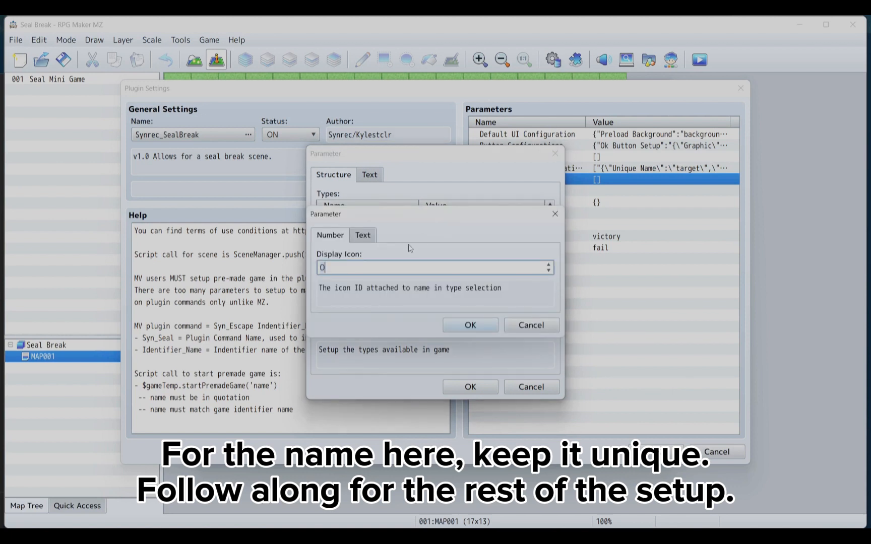
pyautogui.write('1')
pyautogui.click(445, 327)
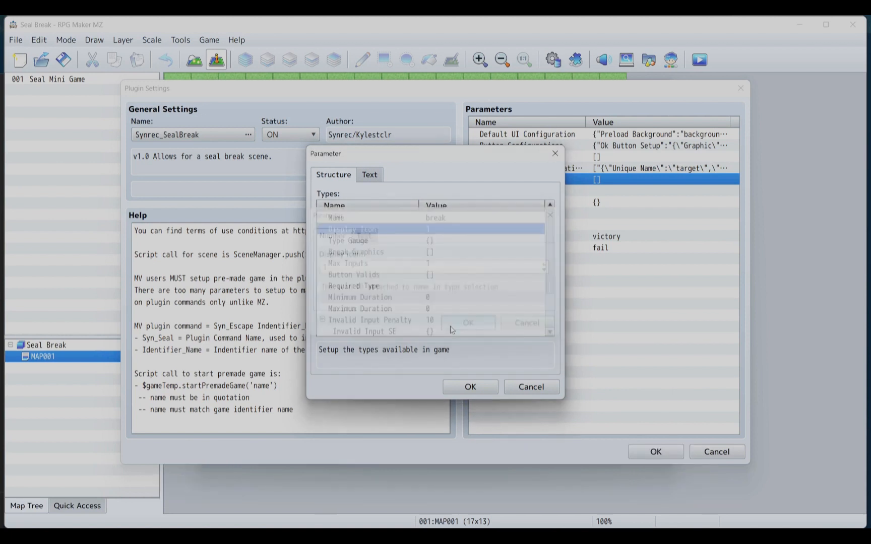
# Step: Set the Graphic in the break type's Type Gauge to Seal4 and confirm the gauge with its other values as they are
pyautogui.doubleClick(403, 241)
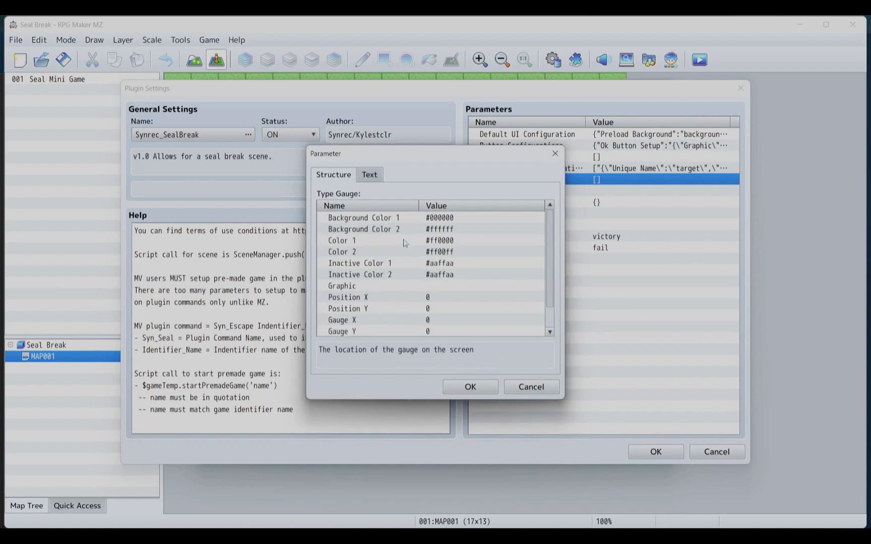
pyautogui.scroll(-2, 411, 239)
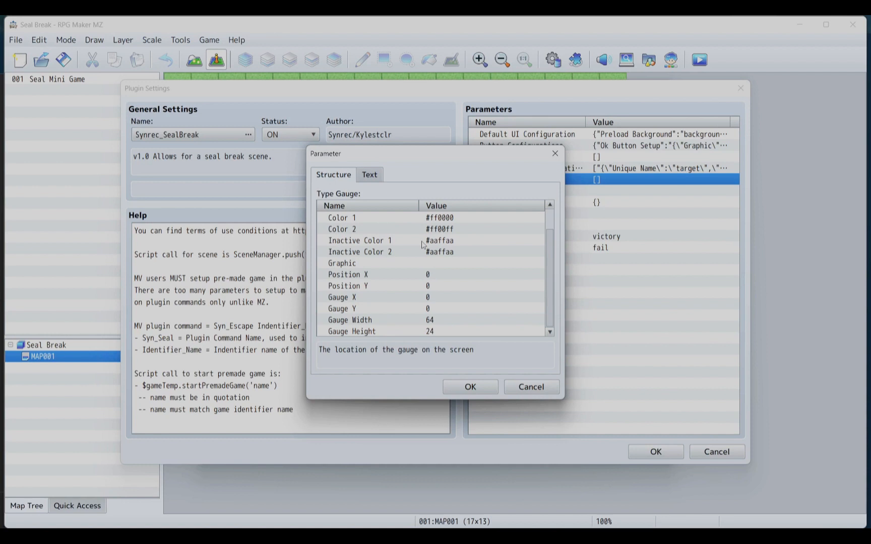
pyautogui.scroll(2, 446, 317)
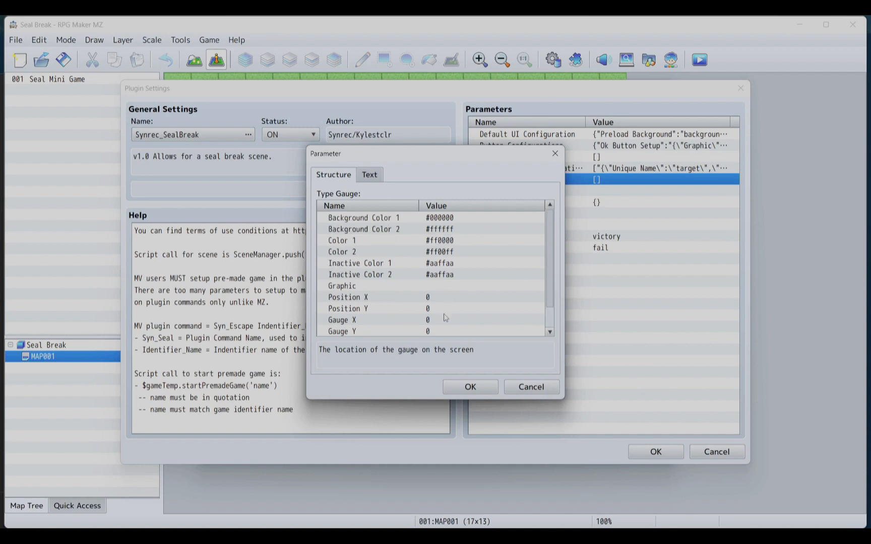
pyautogui.click(451, 287)
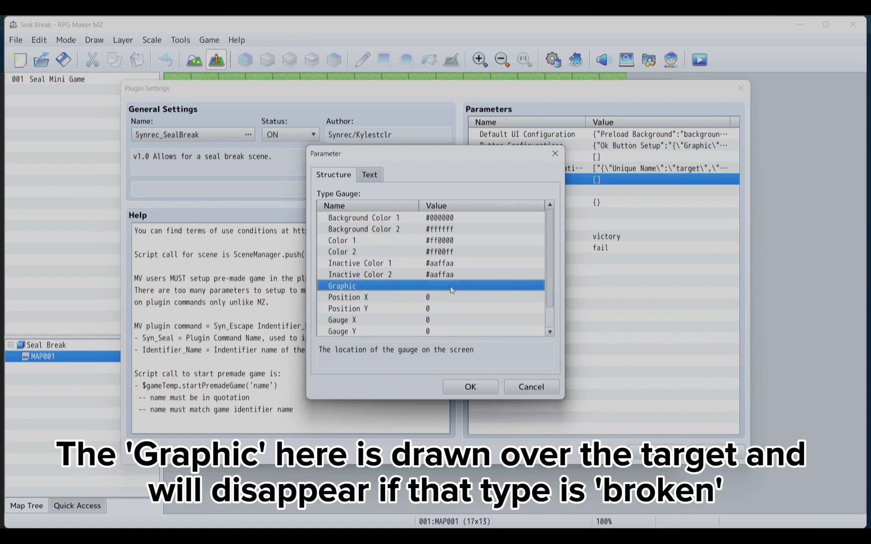
pyautogui.doubleClick(451, 287)
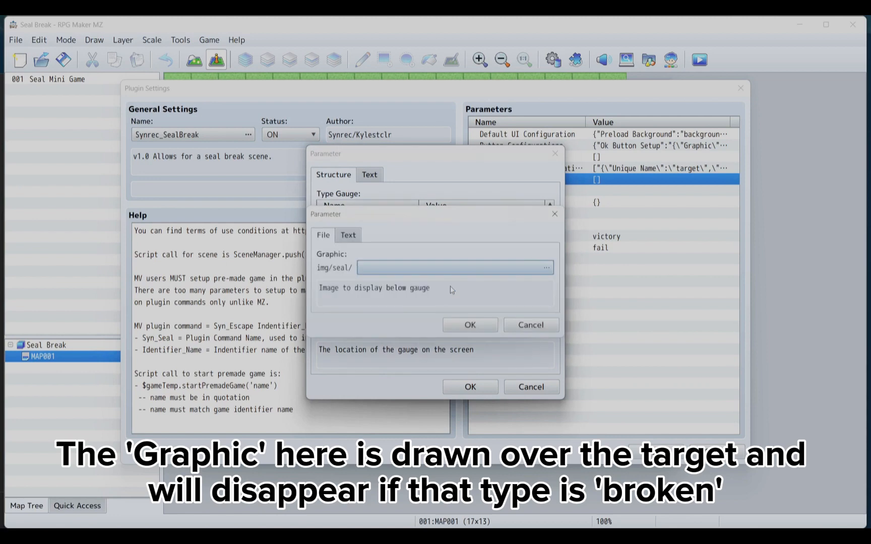
pyautogui.click(406, 269)
pyautogui.scroll(-3, 256, 279)
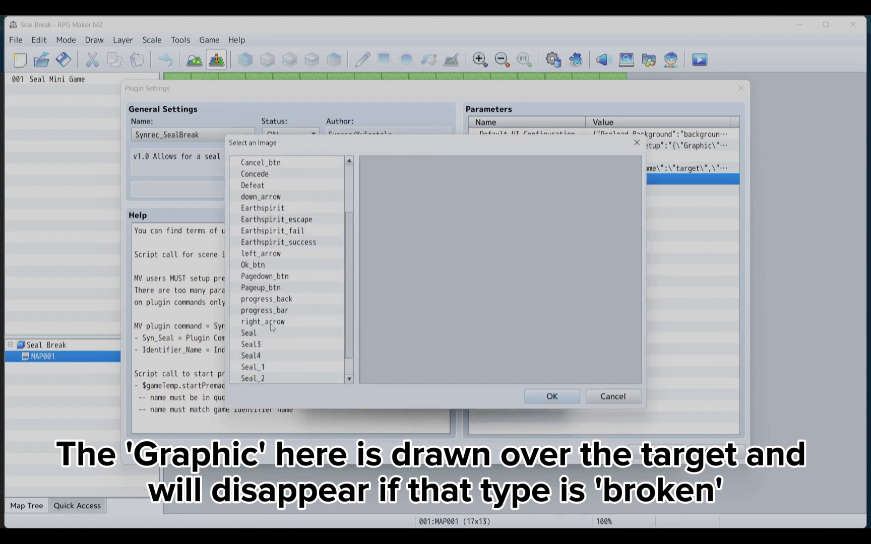
pyautogui.click(262, 355)
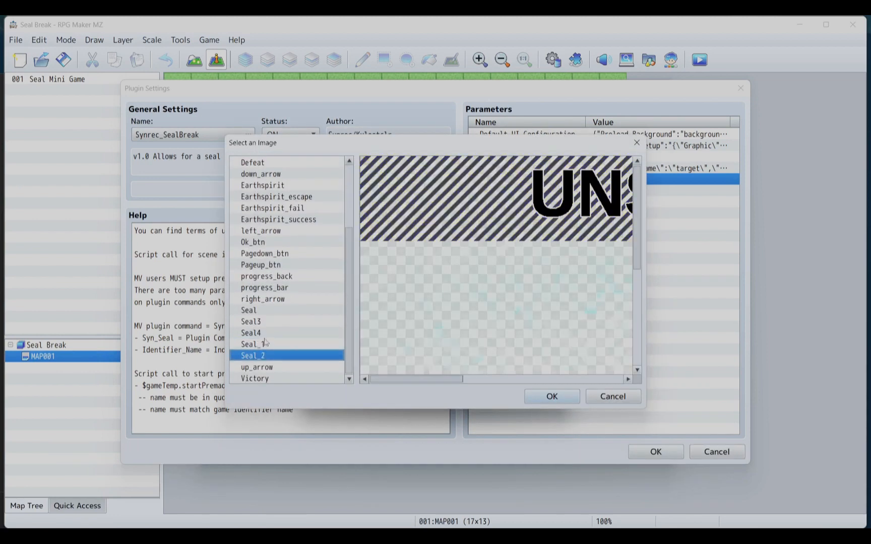
pyautogui.click(267, 334)
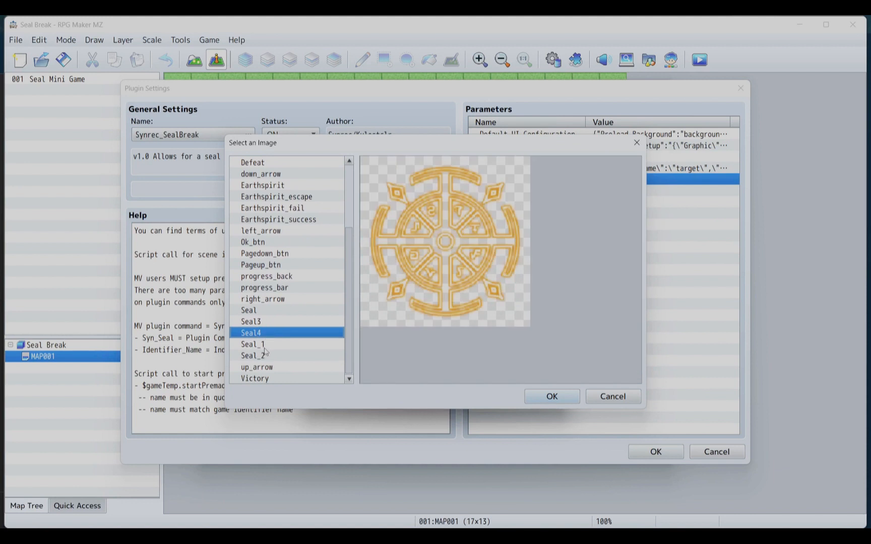
pyautogui.click(269, 323)
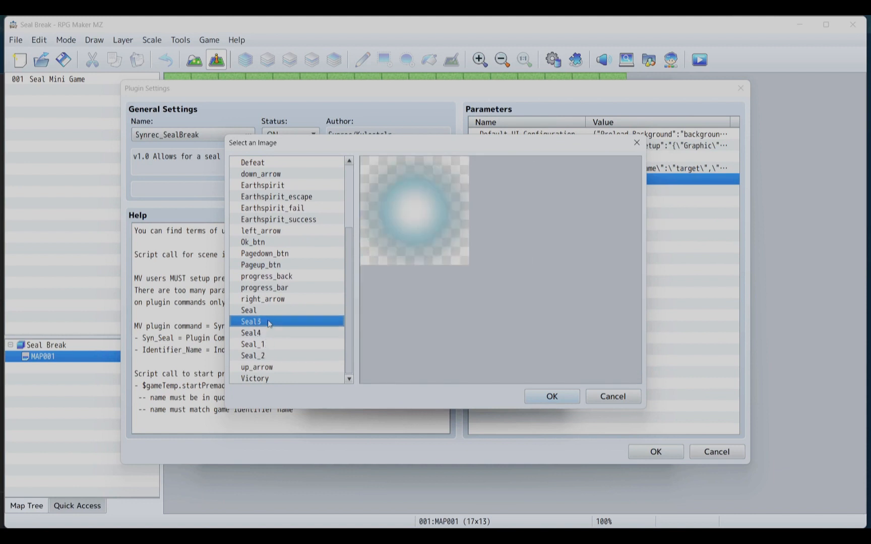
pyautogui.click(257, 334)
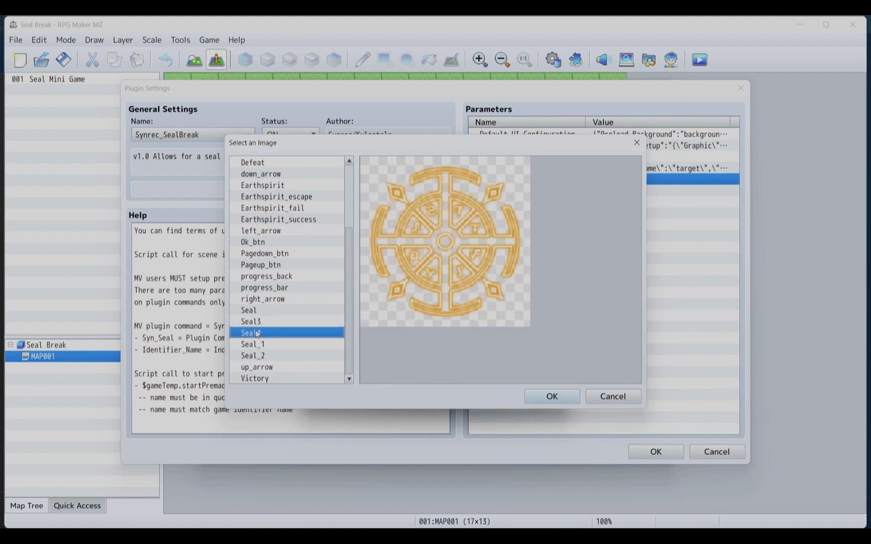
pyautogui.click(557, 396)
pyautogui.click(469, 325)
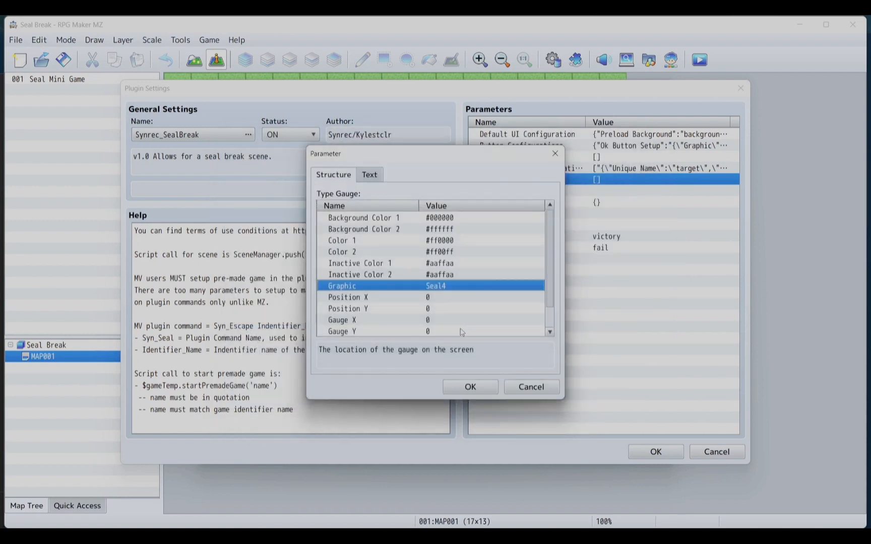
pyautogui.scroll(-1, 460, 325)
pyautogui.scroll(1, 460, 325)
pyautogui.click(470, 387)
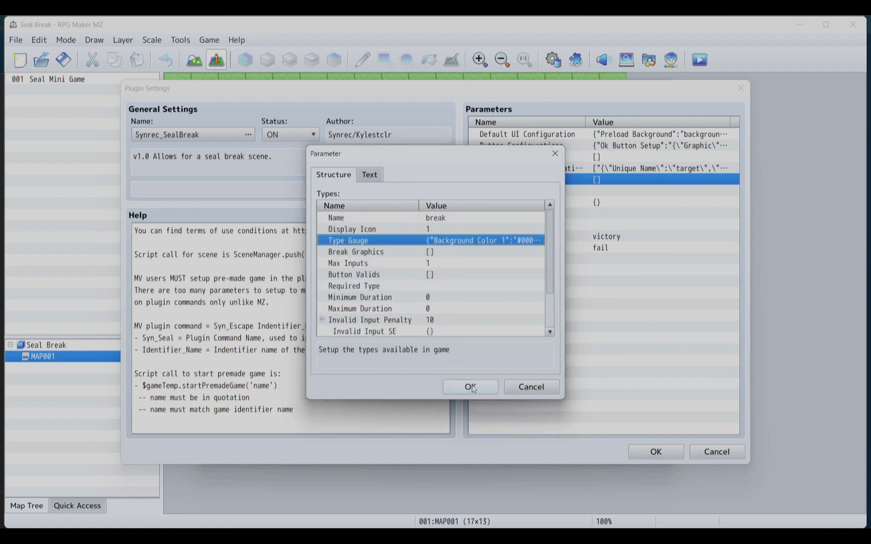
# Step: Start a new entry in the type's Break Graphics and set its File to Seal_2
pyautogui.doubleClick(410, 252)
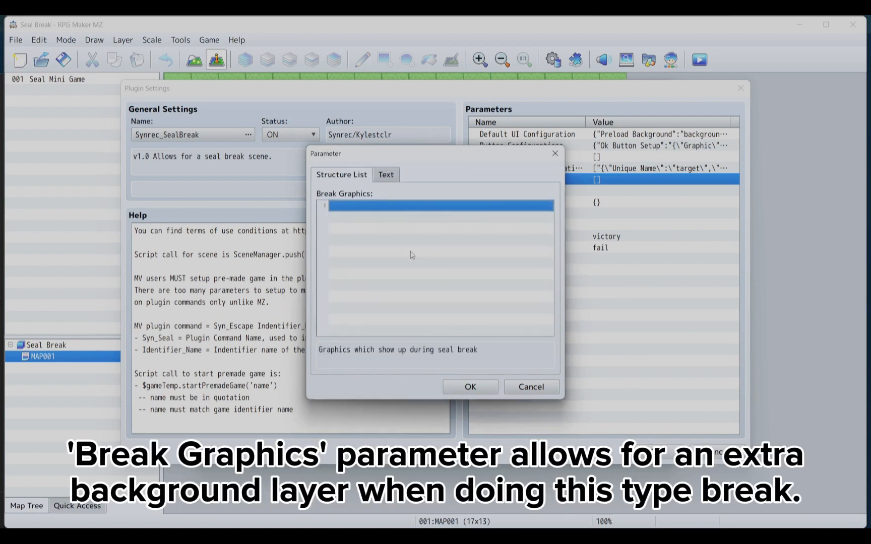
pyautogui.doubleClick(407, 205)
pyautogui.doubleClick(430, 230)
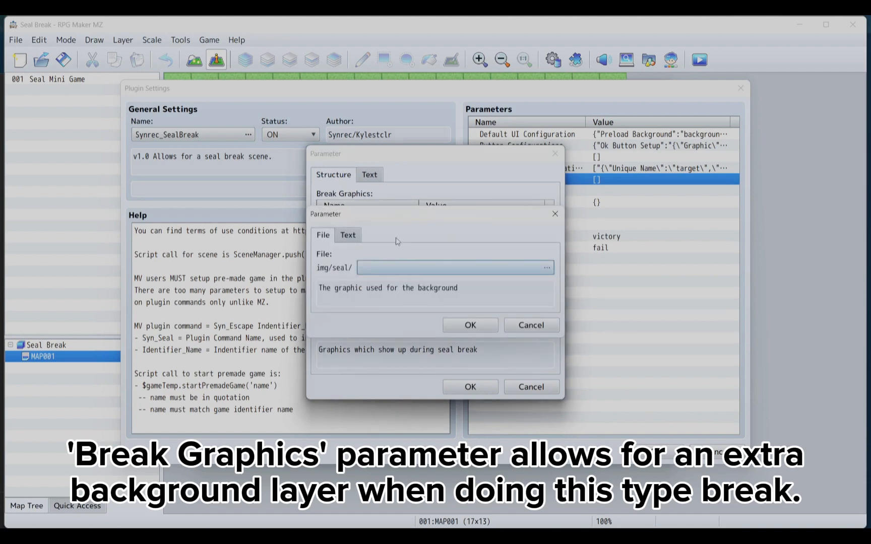
pyautogui.click(372, 273)
pyautogui.scroll(-3, 291, 330)
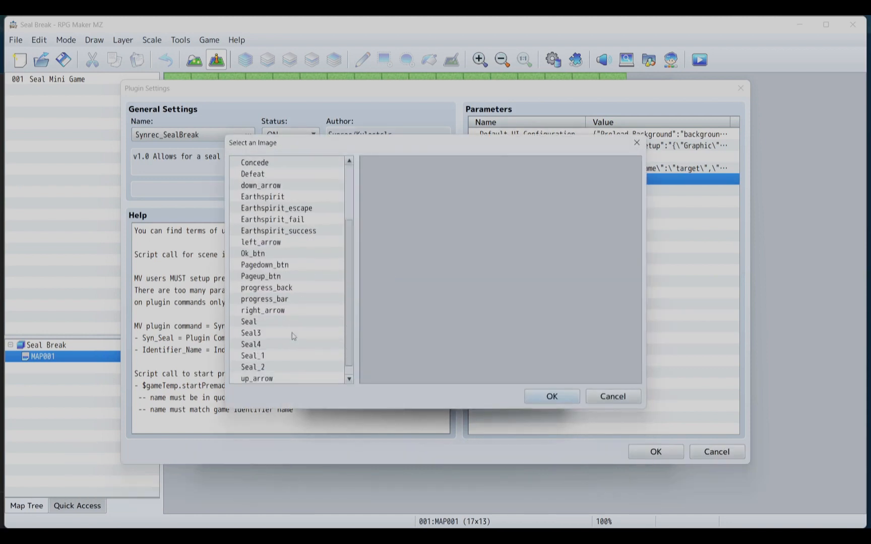
pyautogui.click(272, 345)
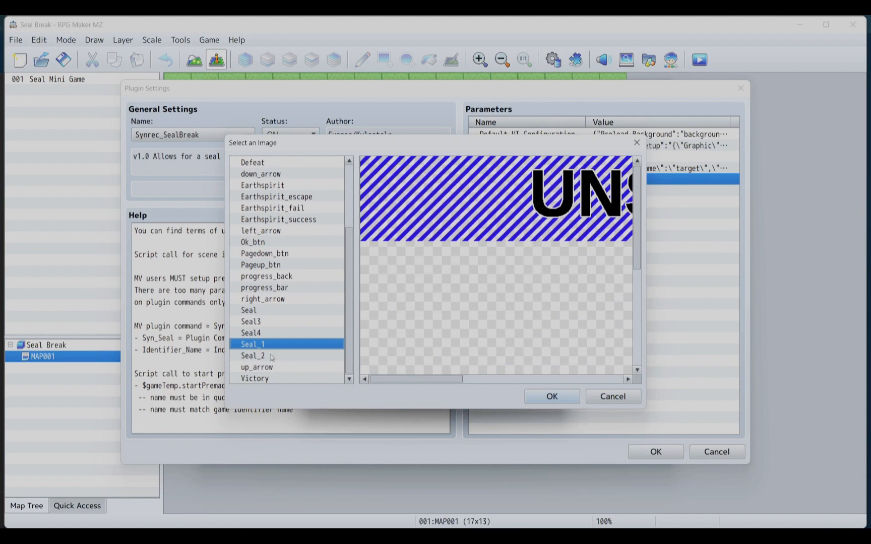
pyautogui.doubleClick(253, 356)
pyautogui.click(459, 328)
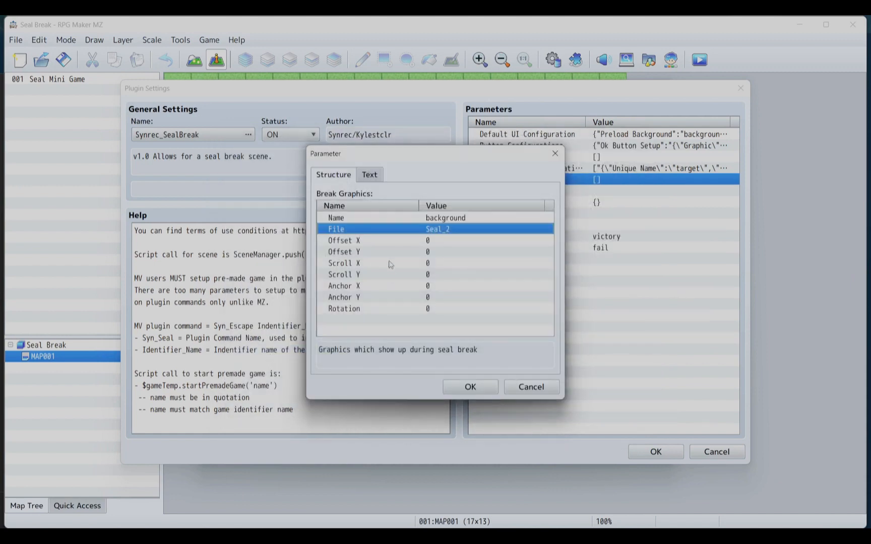
# Step: Set the break graphic's Scroll X to 1 and save the entry in the Break Graphics list
pyautogui.doubleClick(389, 268)
pyautogui.write('1')
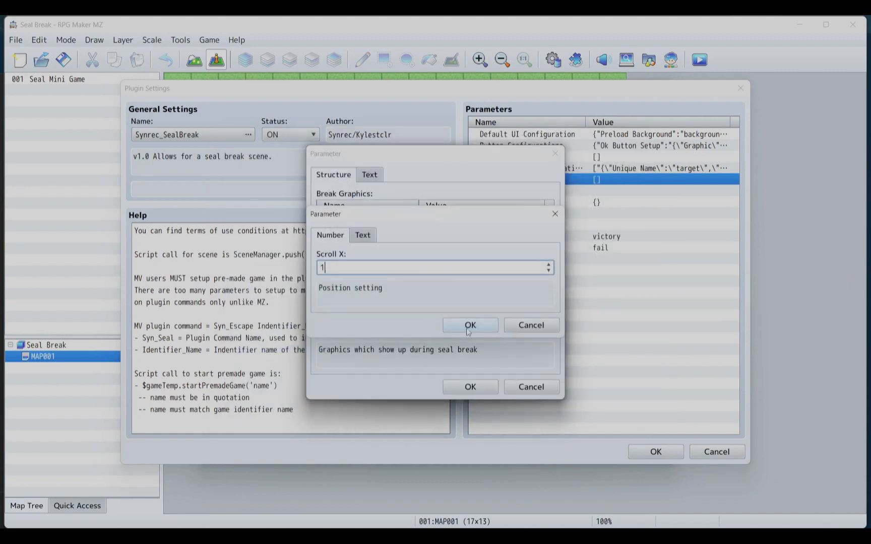
pyautogui.click(469, 330)
pyautogui.click(482, 389)
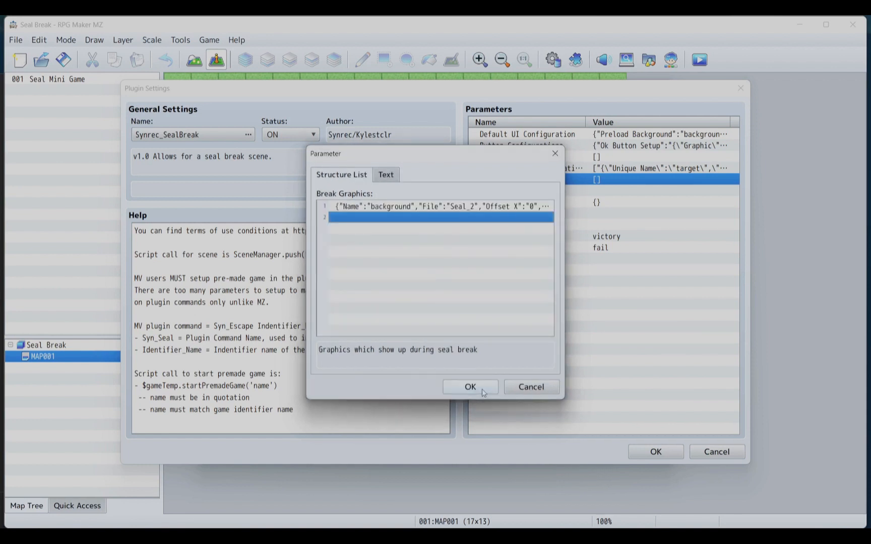
pyautogui.click(483, 392)
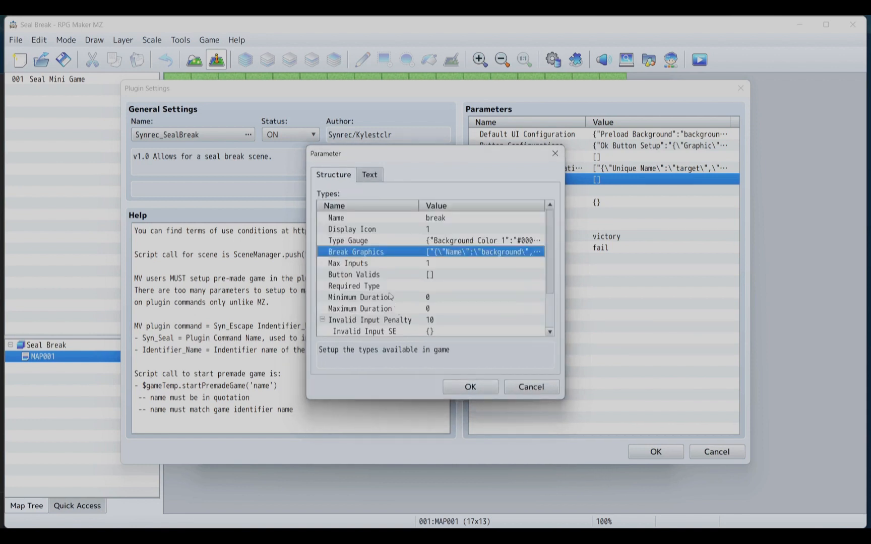
# Step: Add "ok" to the Button Valids of the break type
pyautogui.click(407, 285)
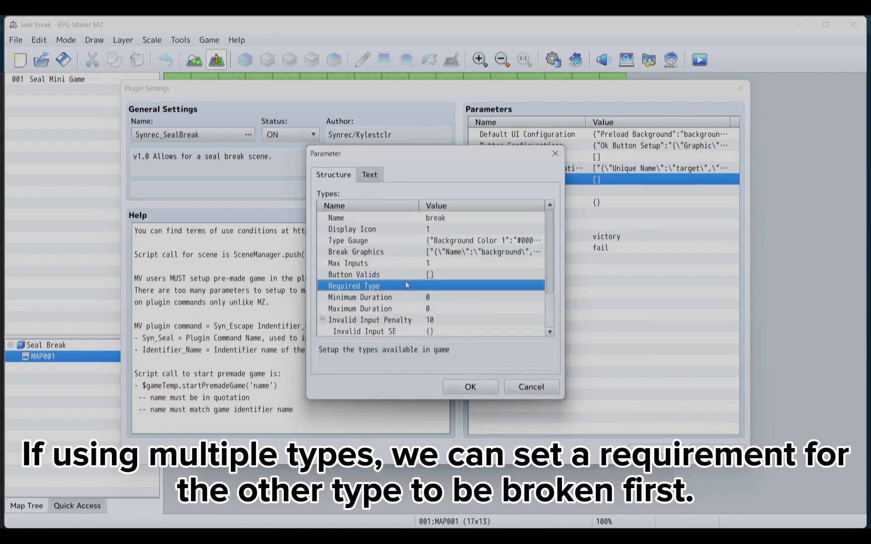
pyautogui.doubleClick(416, 274)
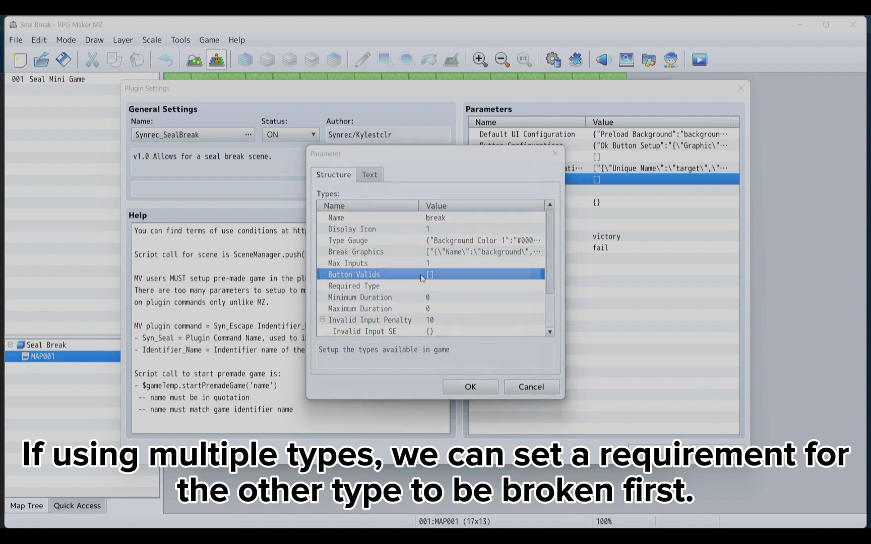
pyautogui.doubleClick(403, 207)
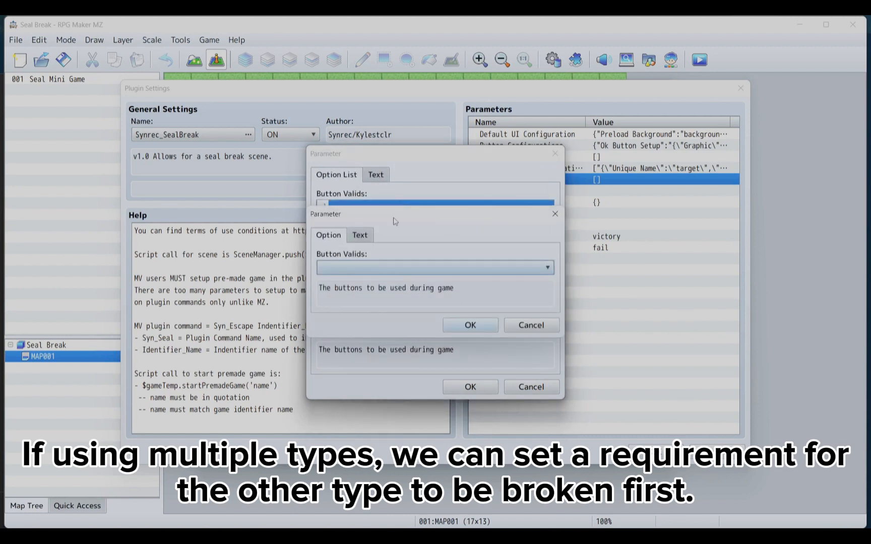
pyautogui.click(391, 268)
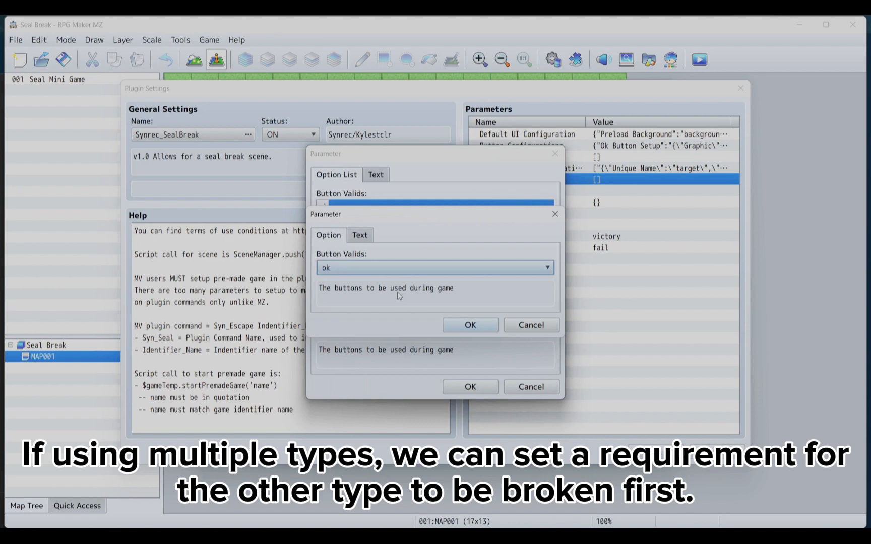
pyautogui.click(457, 328)
pyautogui.click(464, 388)
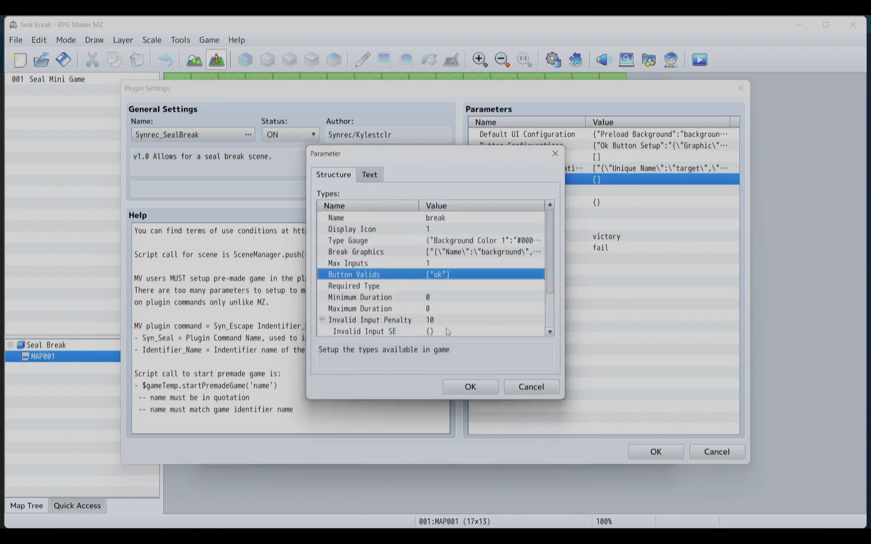
# Step: Set the break type's Minimum Duration to 600 and copy that value into Maximum Duration
pyautogui.scroll(-1, 416, 301)
pyautogui.doubleClick(421, 286)
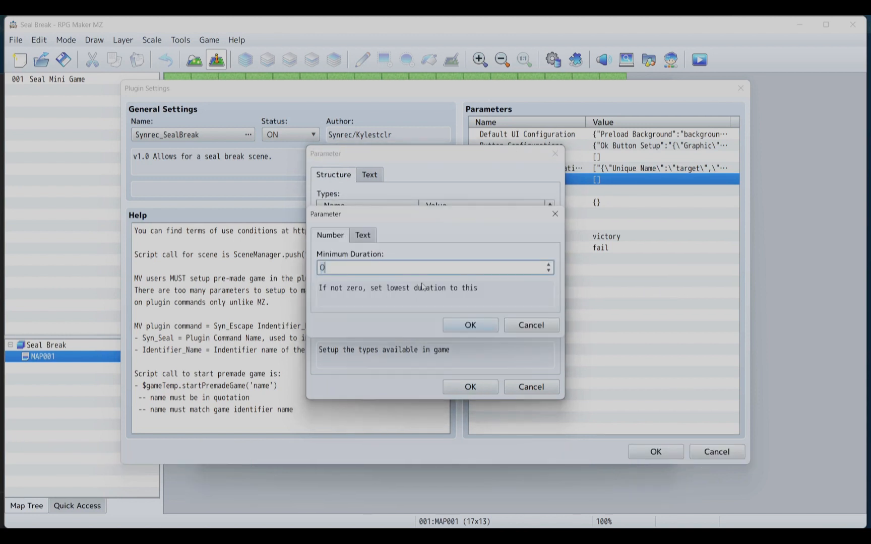
pyautogui.write('600')
pyautogui.click(479, 328)
pyautogui.rightClick(436, 288)
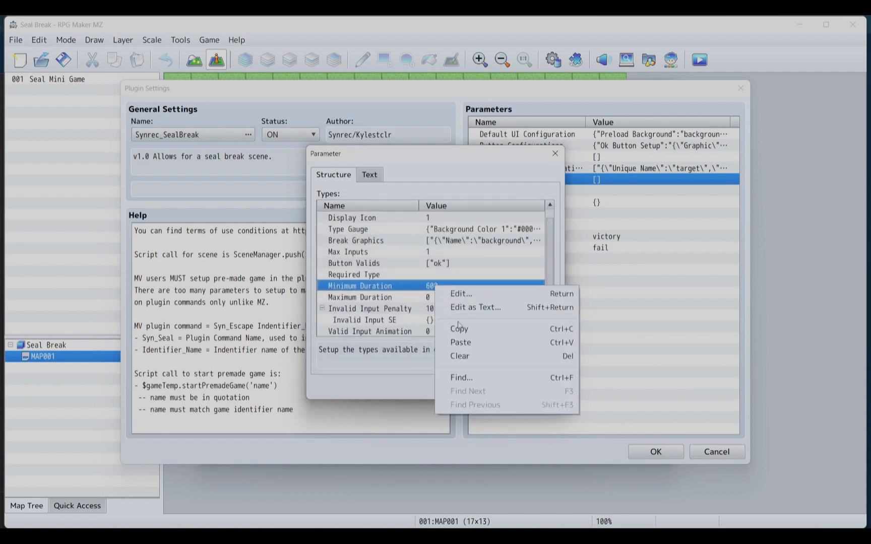
pyautogui.click(460, 328)
pyautogui.rightClick(432, 297)
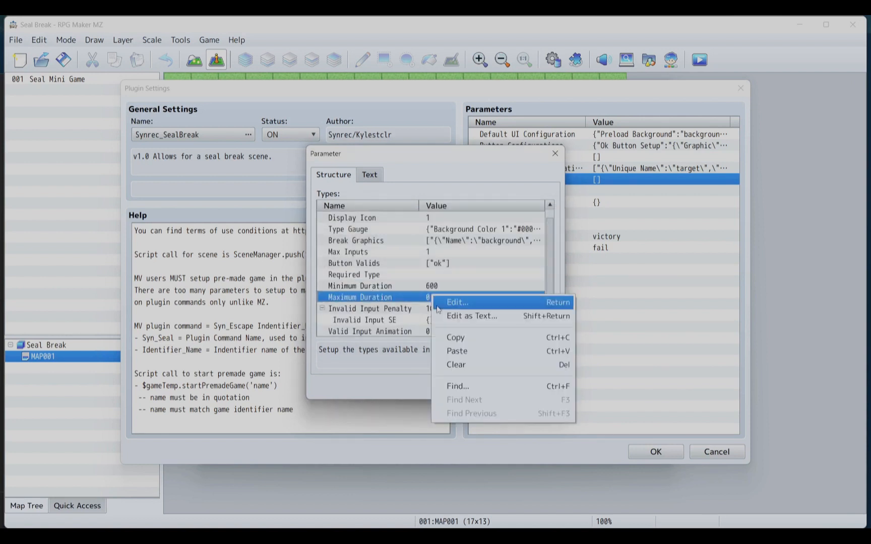
pyautogui.click(455, 351)
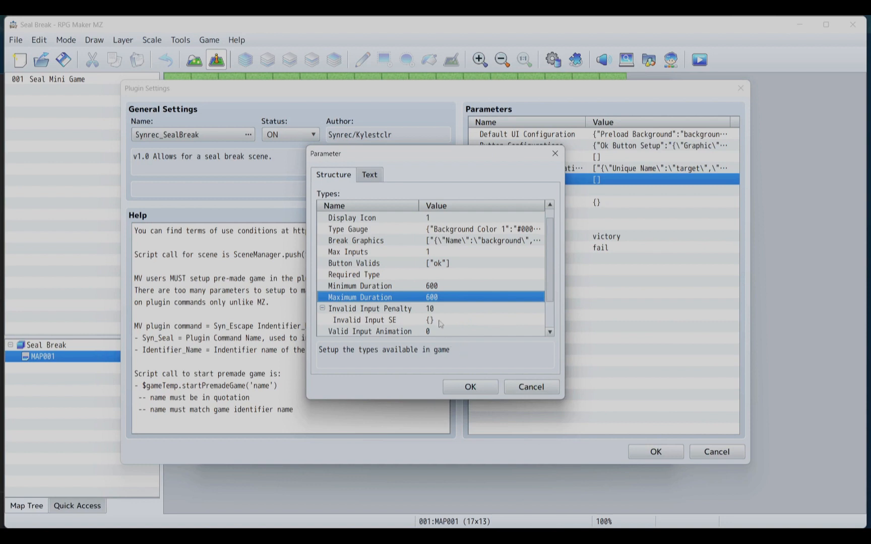
# Step: Set the break type's Max Inputs to 10
pyautogui.doubleClick(436, 251)
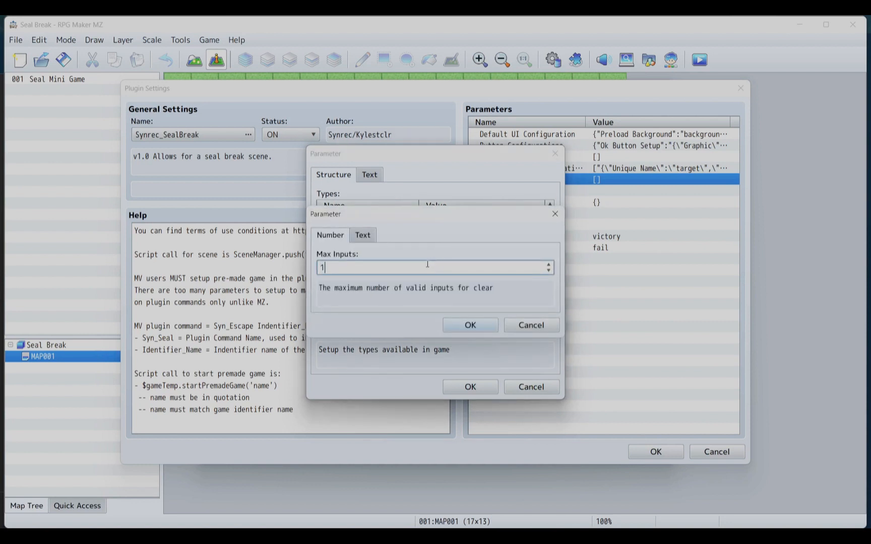
pyautogui.click(470, 325)
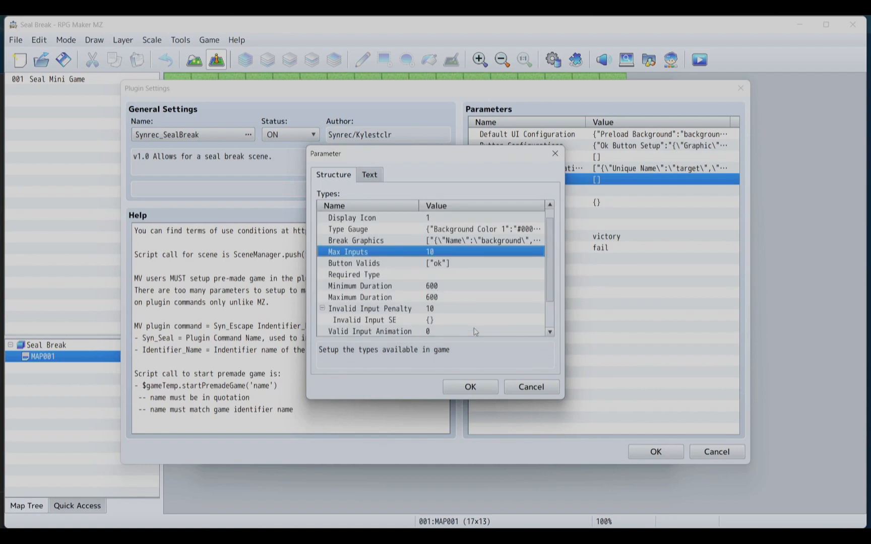
pyautogui.scroll(1, 480, 275)
# Step: Set the break type's Valid Input Animation to 0002 Hit Effect
pyautogui.scroll(-2, 480, 272)
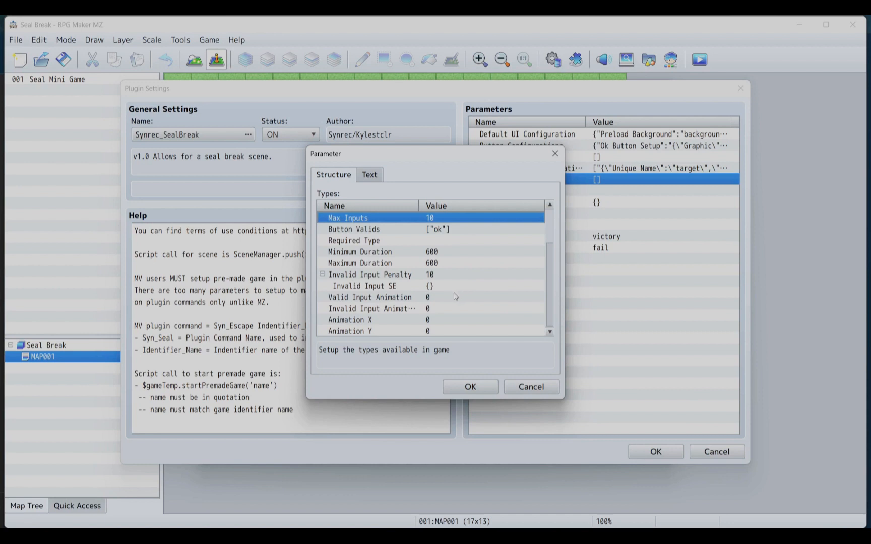
pyautogui.doubleClick(427, 300)
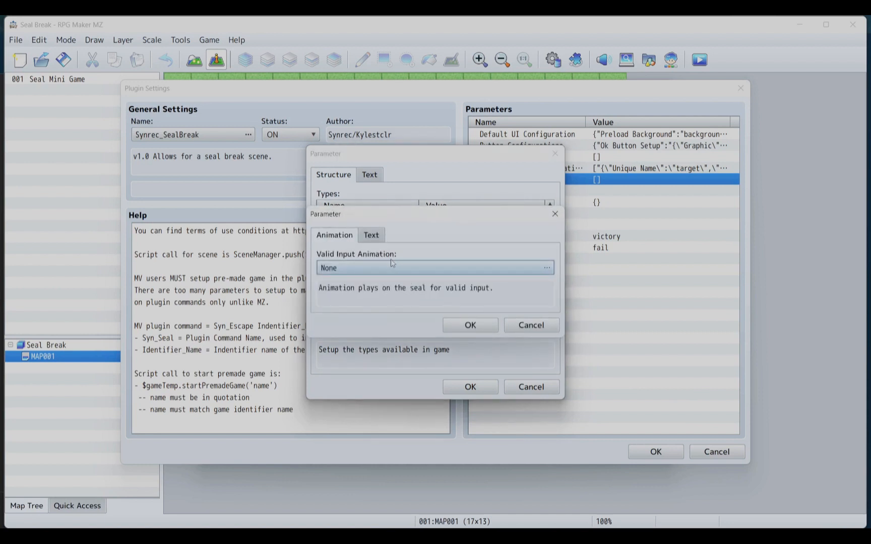
pyautogui.click(389, 268)
pyautogui.scroll(-8, 316, 339)
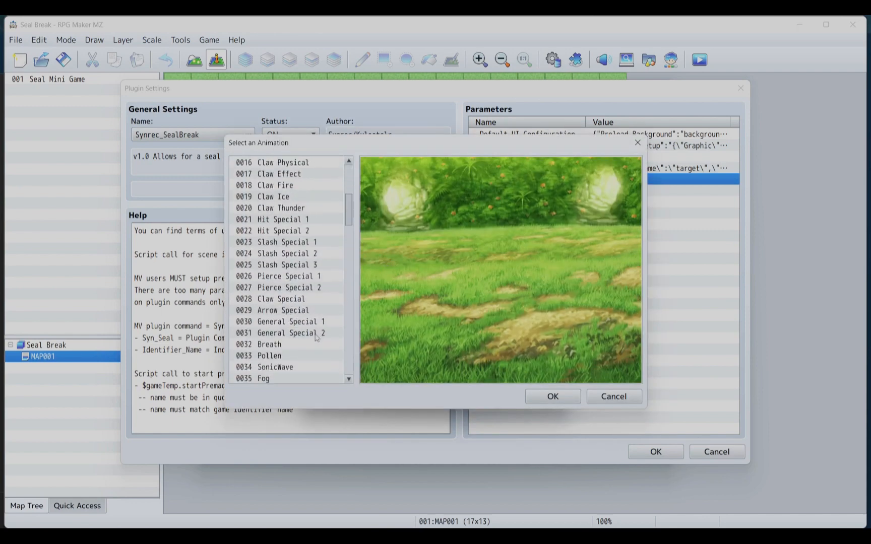
pyautogui.scroll(8, 315, 338)
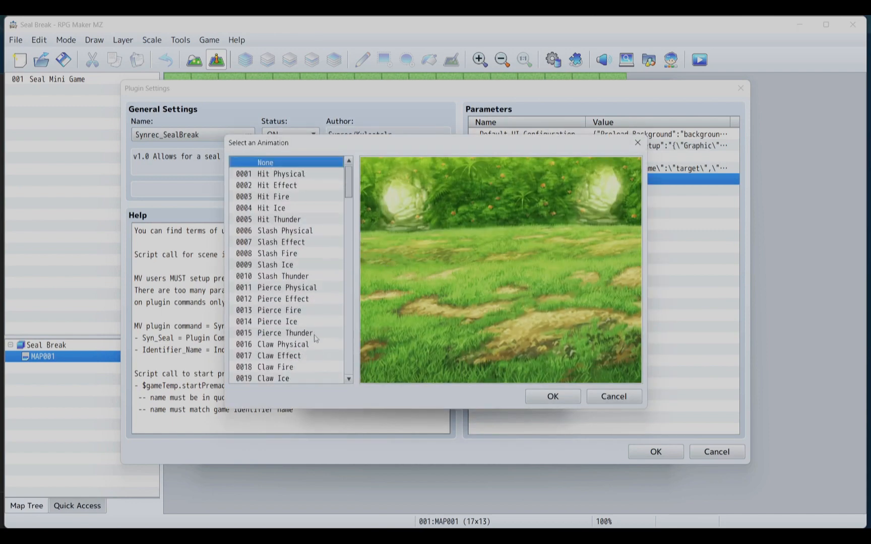
pyautogui.doubleClick(290, 186)
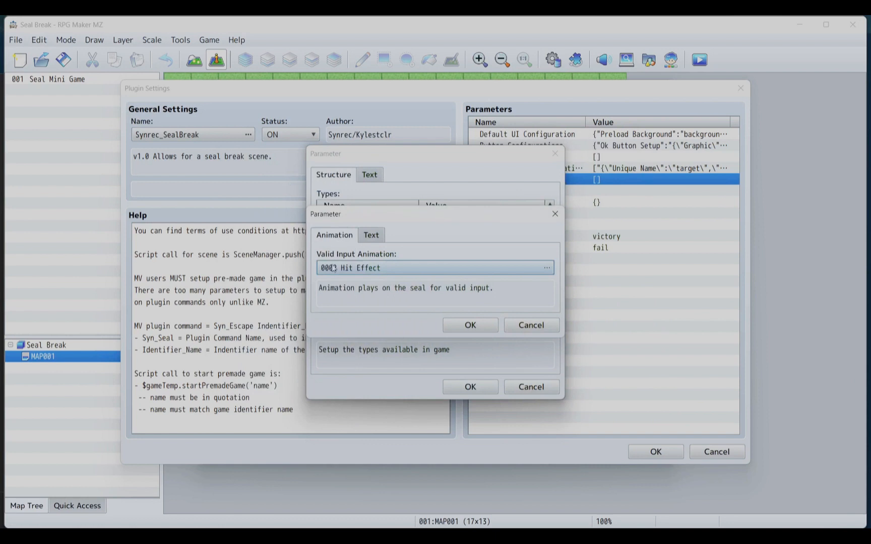
pyautogui.click(456, 328)
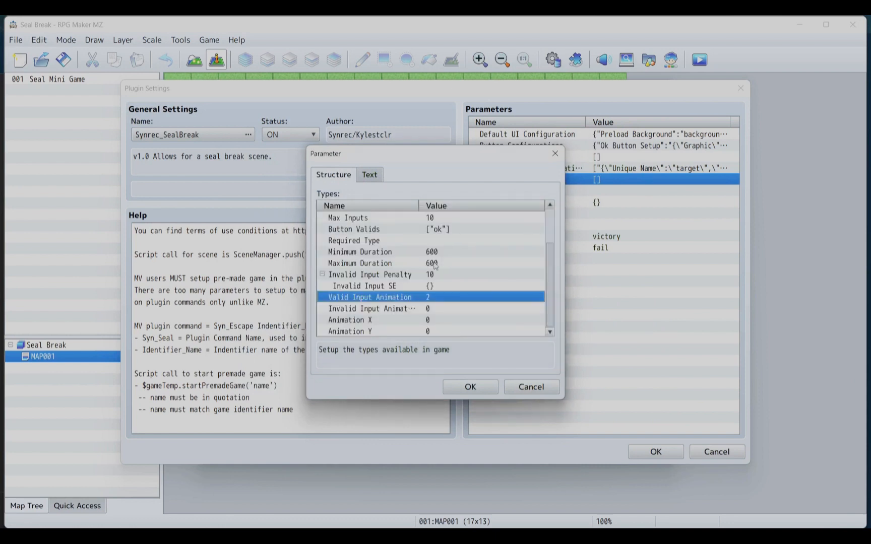
# Step: Set the break type's Invalid Input Animation to 0053 Power up 3
pyautogui.doubleClick(404, 309)
pyautogui.click(363, 275)
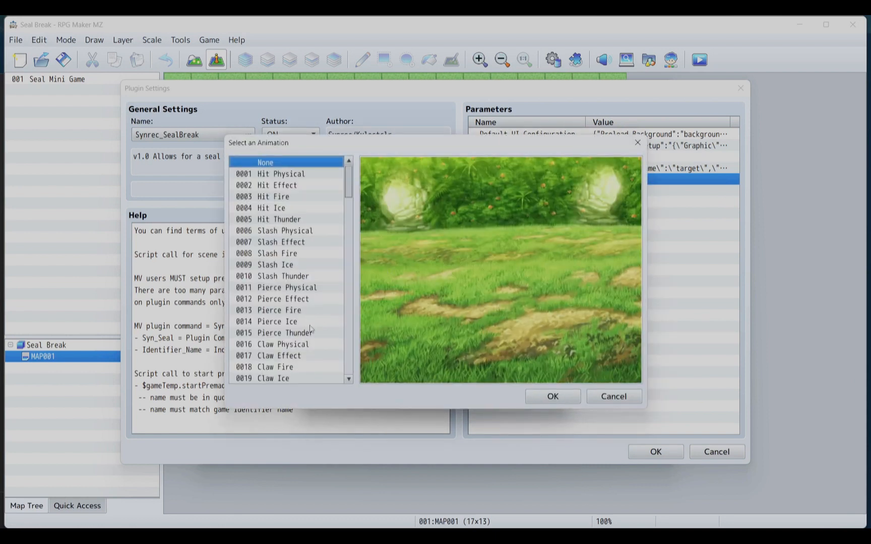
pyautogui.scroll(-13, 310, 328)
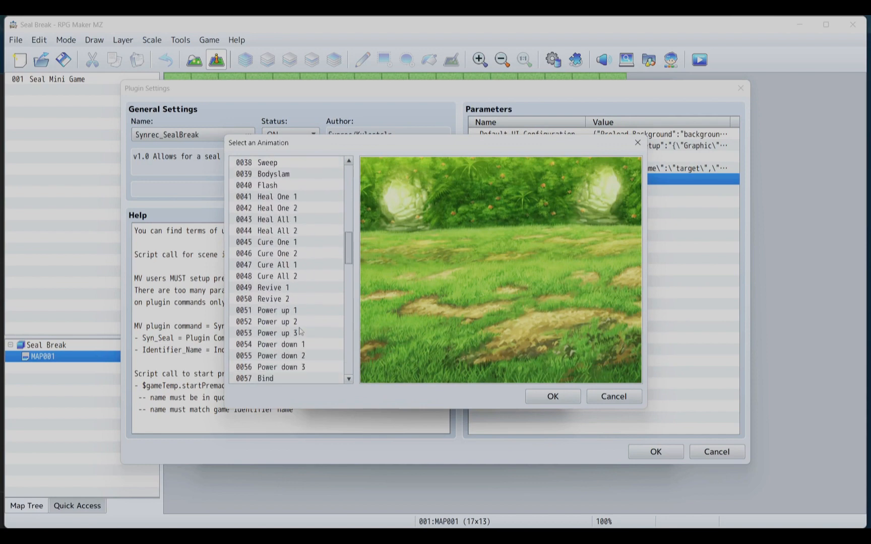
pyautogui.scroll(-1, 301, 331)
pyautogui.click(274, 276)
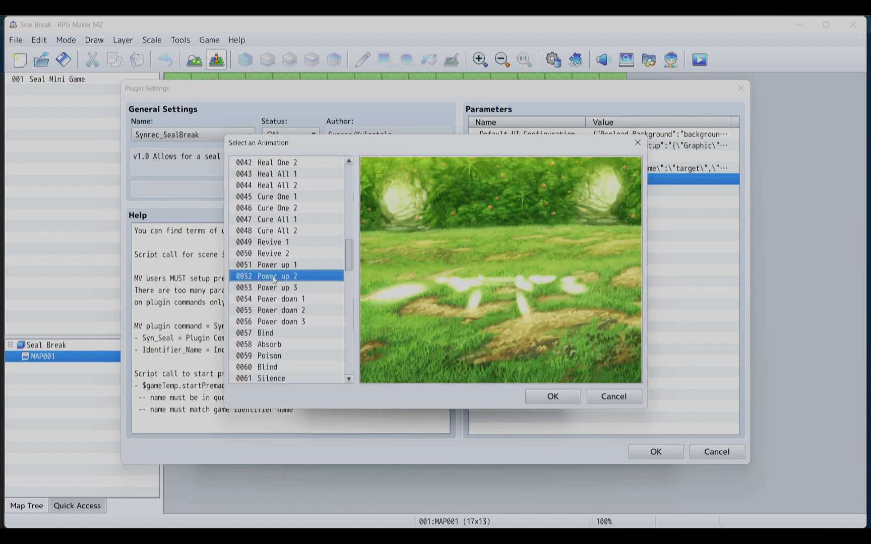
pyautogui.click(274, 287)
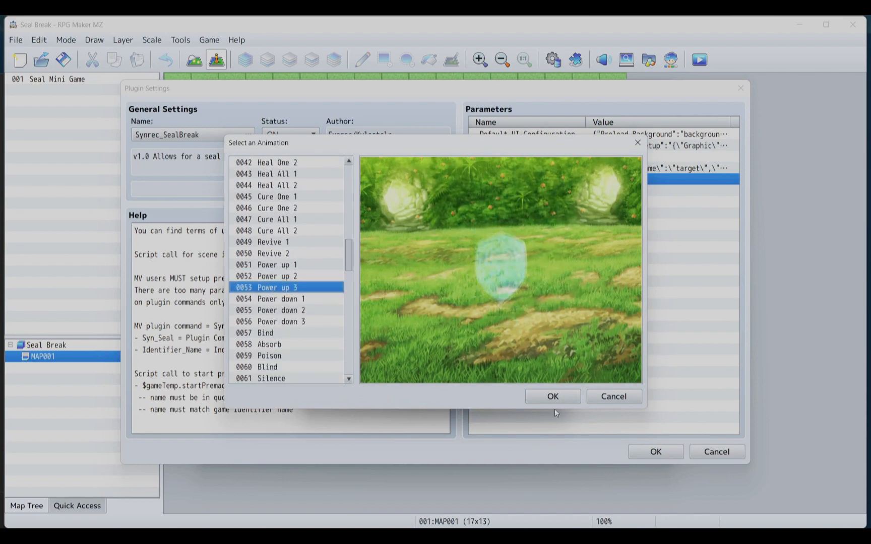
pyautogui.click(553, 396)
pyautogui.click(469, 324)
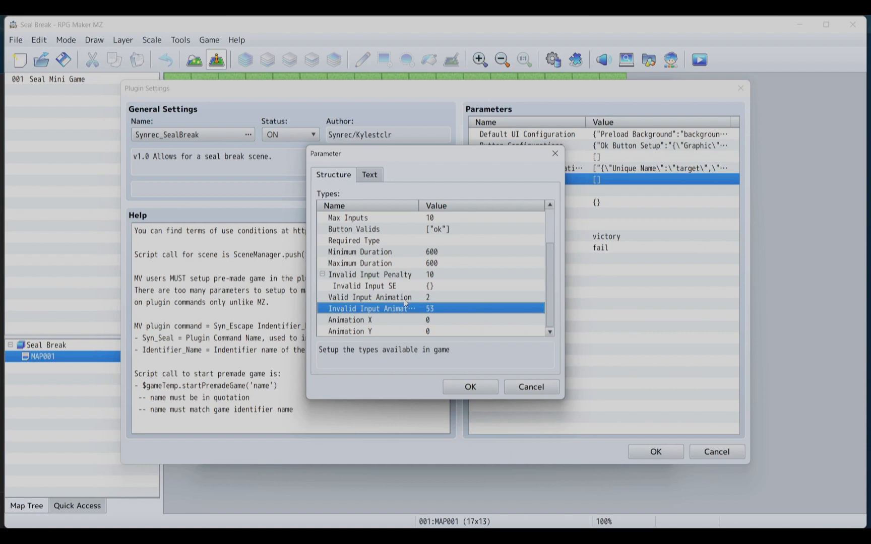
# Step: Set the break type's Invalid Input Penalty to 60 and save the type in the seal game's Types list
pyautogui.doubleClick(429, 276)
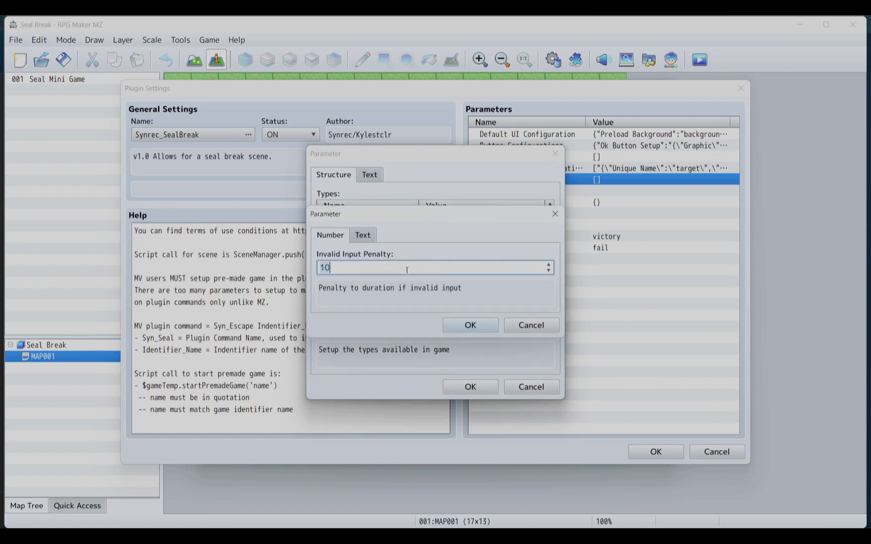
pyautogui.write('6')
pyautogui.click(474, 330)
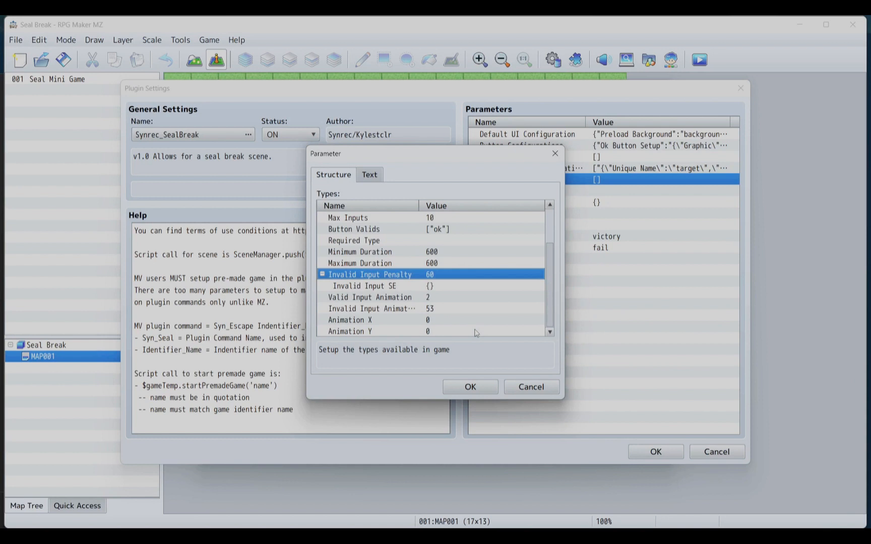
pyautogui.click(470, 387)
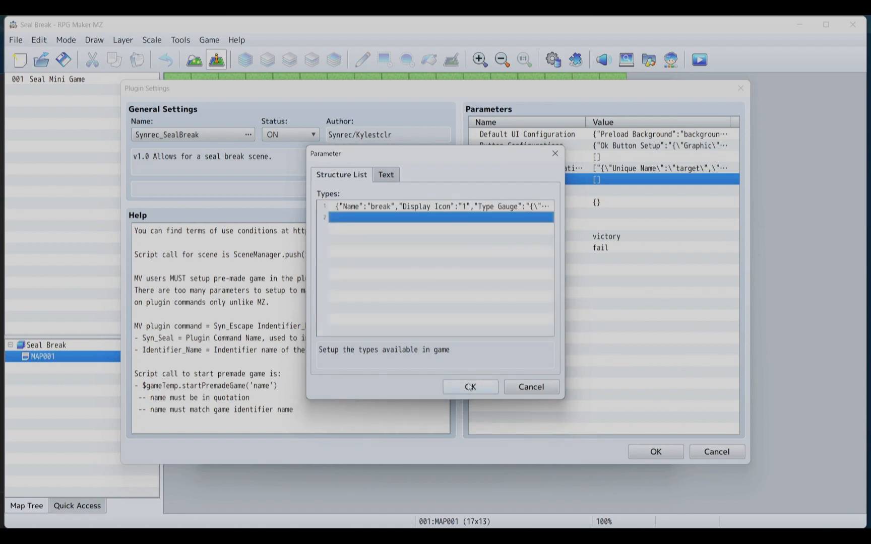
pyautogui.click(470, 387)
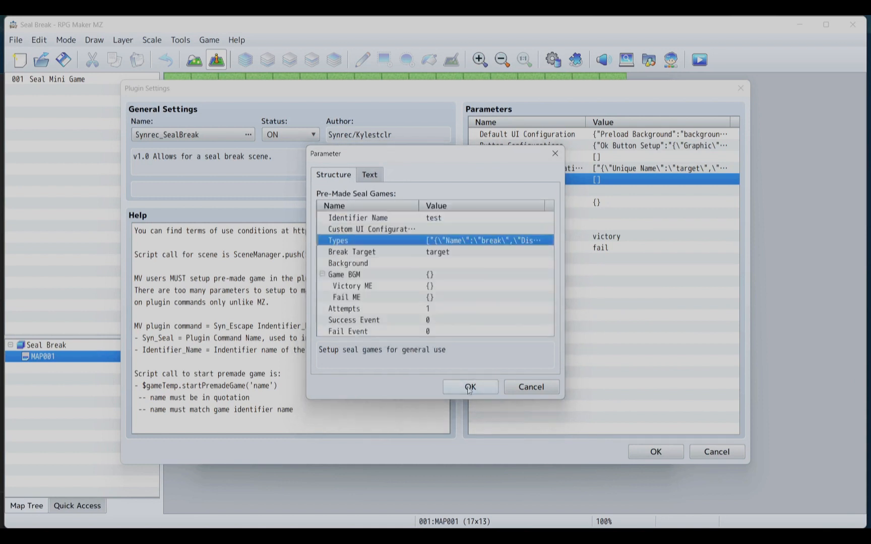
# Step: Preview Dungeon5, but choose Dungeon6 as the seal game's Game BGM and keep its default volume, pitch and pan
pyautogui.doubleClick(412, 274)
pyautogui.doubleClick(429, 217)
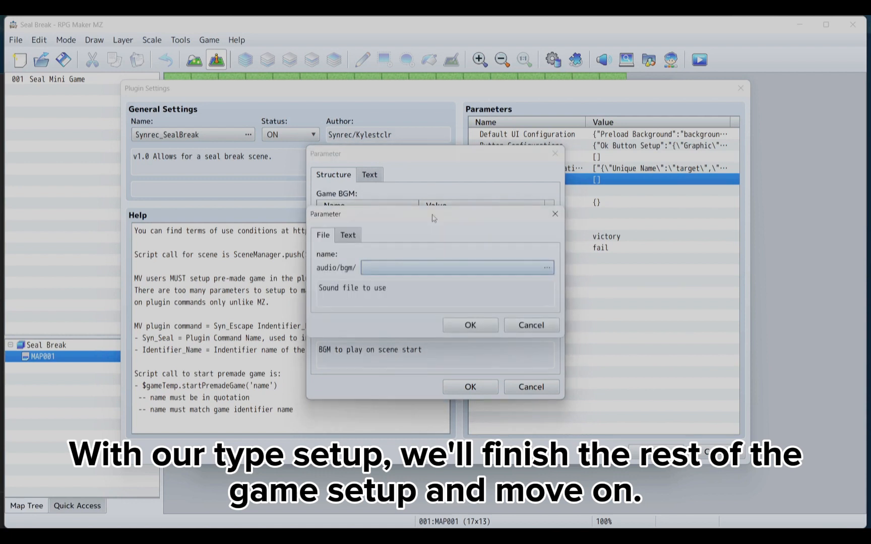
pyautogui.click(414, 268)
pyautogui.click(365, 345)
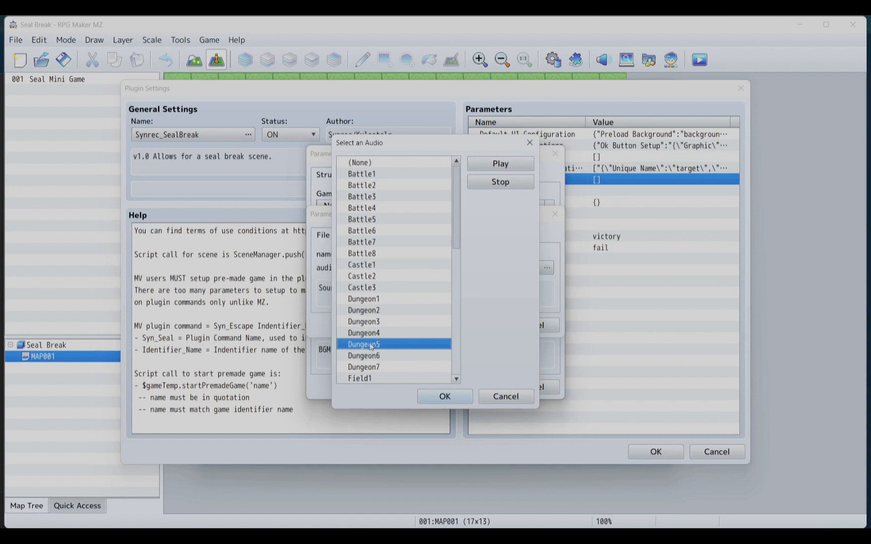
pyautogui.click(519, 169)
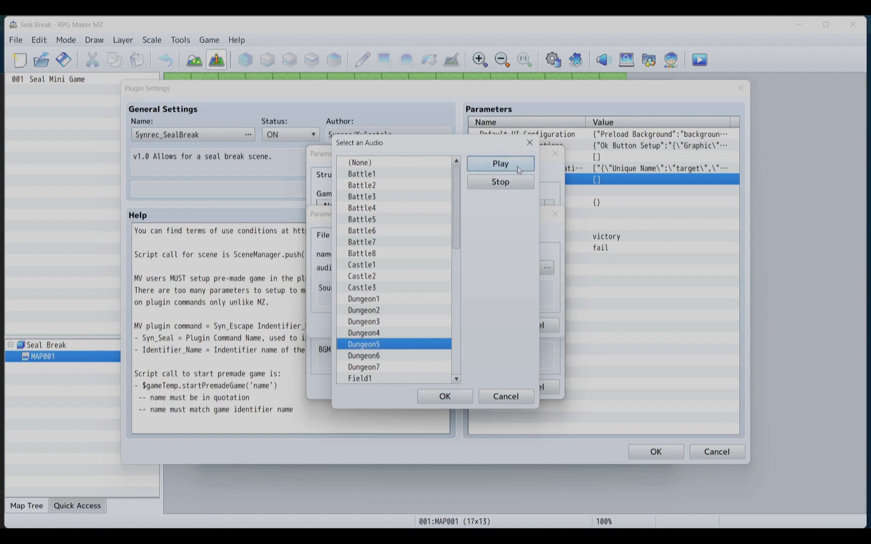
pyautogui.press('XF86AudioLowerVolume')
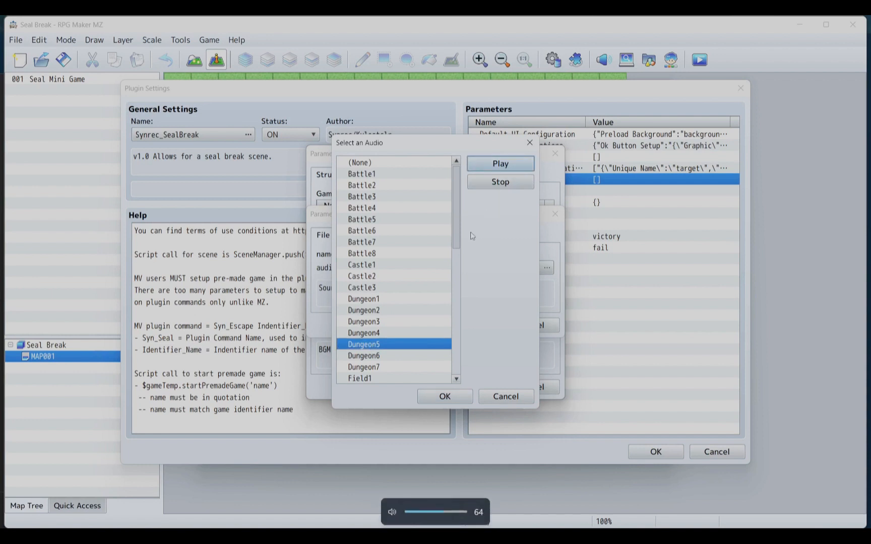
pyautogui.click(375, 358)
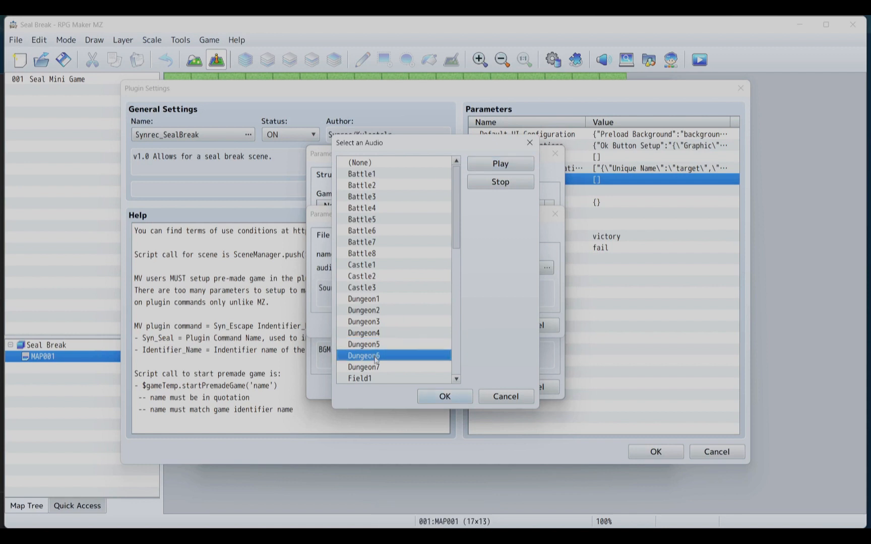
pyautogui.click(444, 399)
pyautogui.click(471, 325)
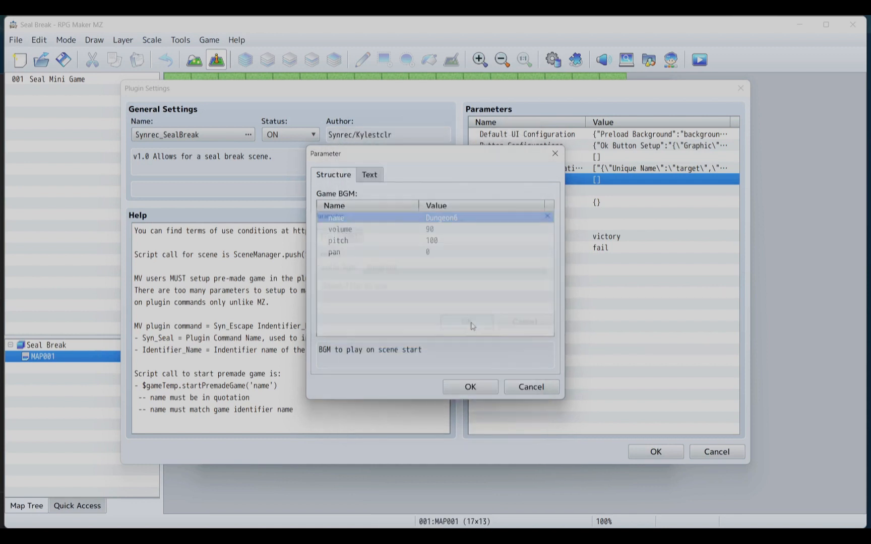
pyautogui.click(471, 387)
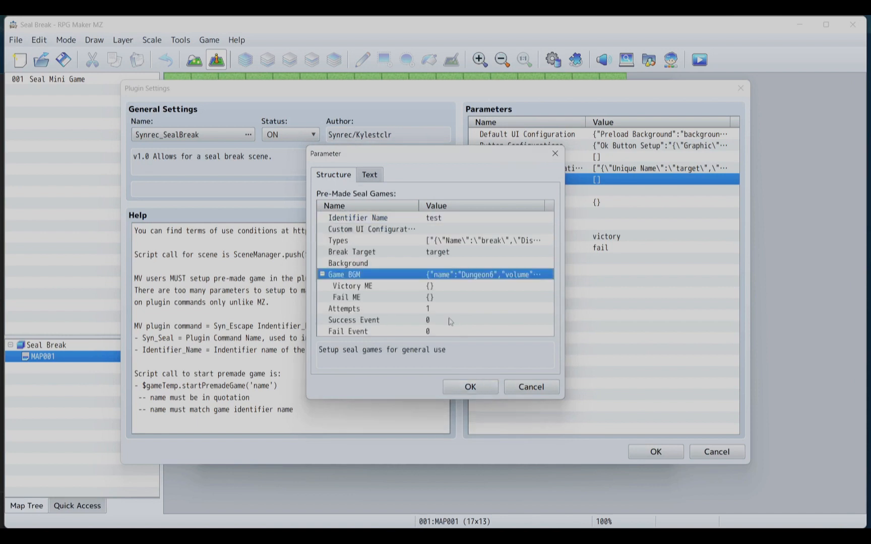
# Step: Set the seal game's Victory ME to the Victory1 sound with default volume, pitch and pan
pyautogui.doubleClick(430, 285)
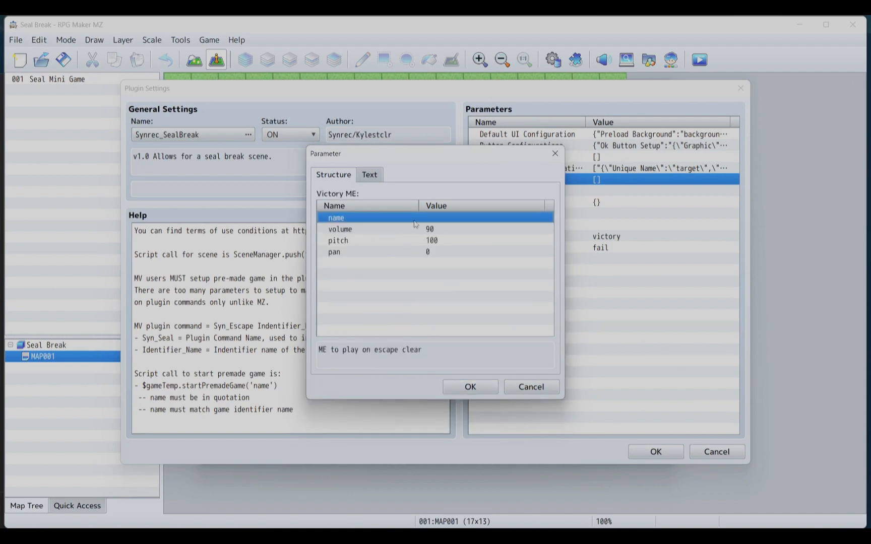
pyautogui.doubleClick(414, 220)
pyautogui.doubleClick(372, 270)
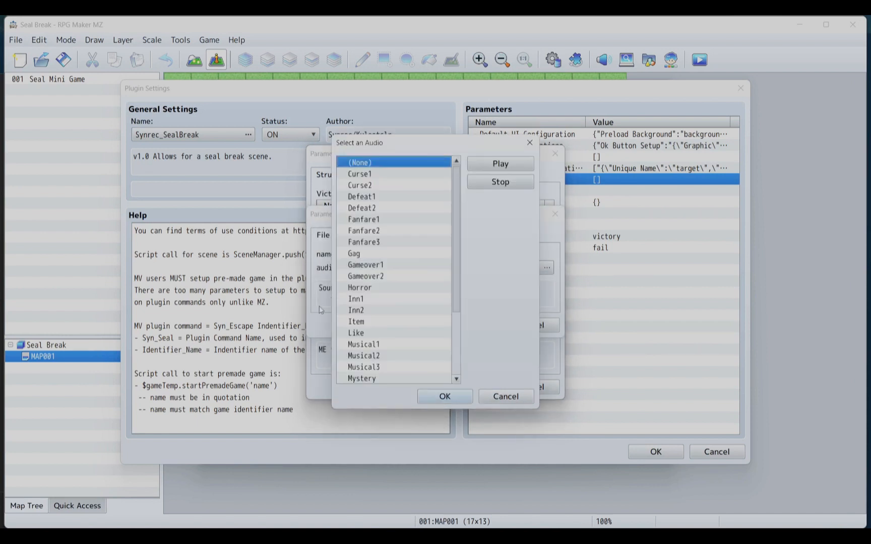
pyautogui.scroll(-3, 378, 370)
pyautogui.click(378, 356)
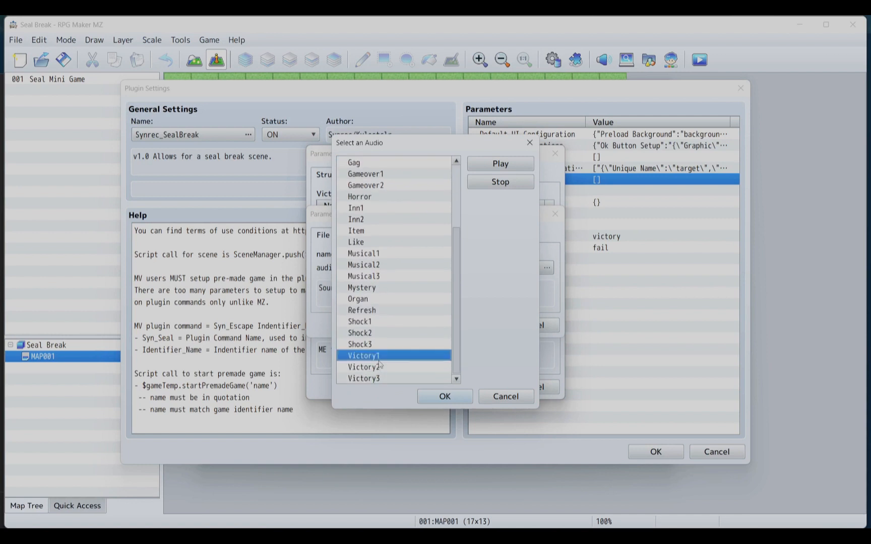
pyautogui.click(457, 399)
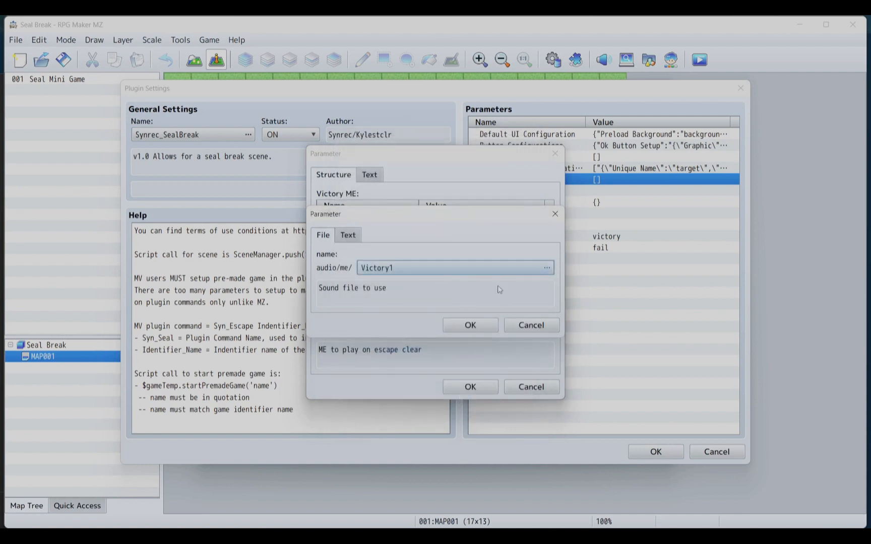
pyautogui.click(472, 329)
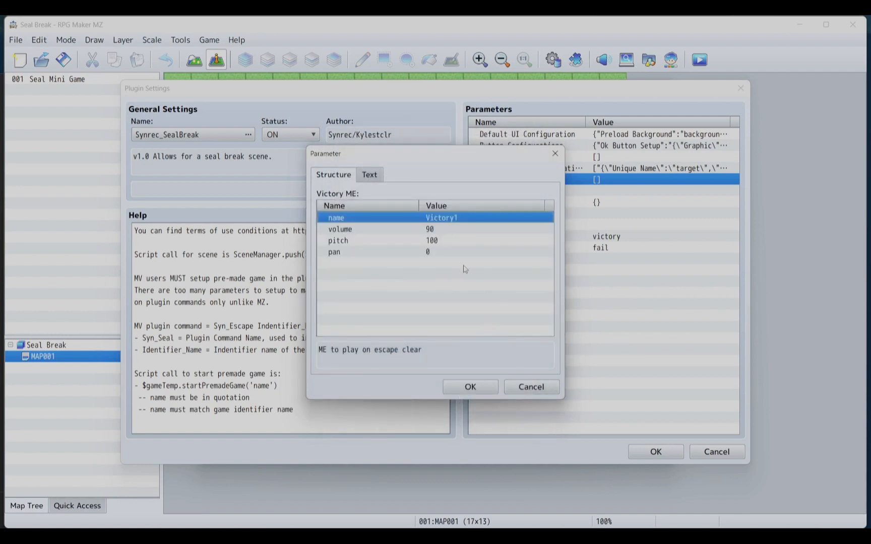
pyautogui.click(471, 387)
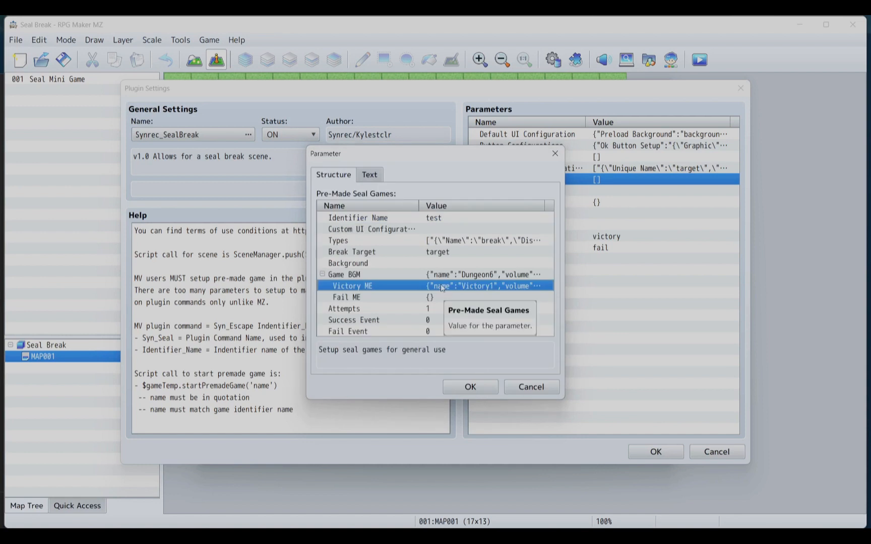
# Step: Set the seal game's Fail ME to the Gameover2 sound with default volume, pitch and pan
pyautogui.doubleClick(414, 298)
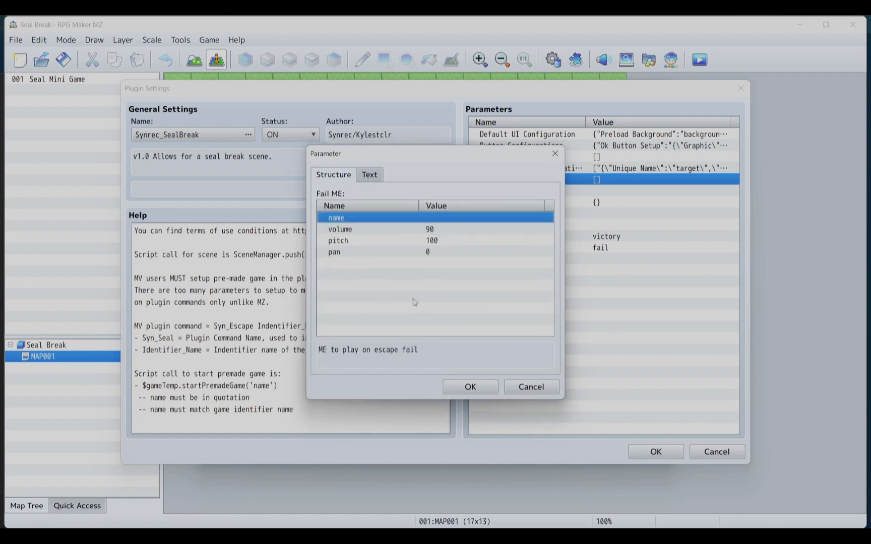
pyautogui.doubleClick(443, 218)
pyautogui.click(398, 267)
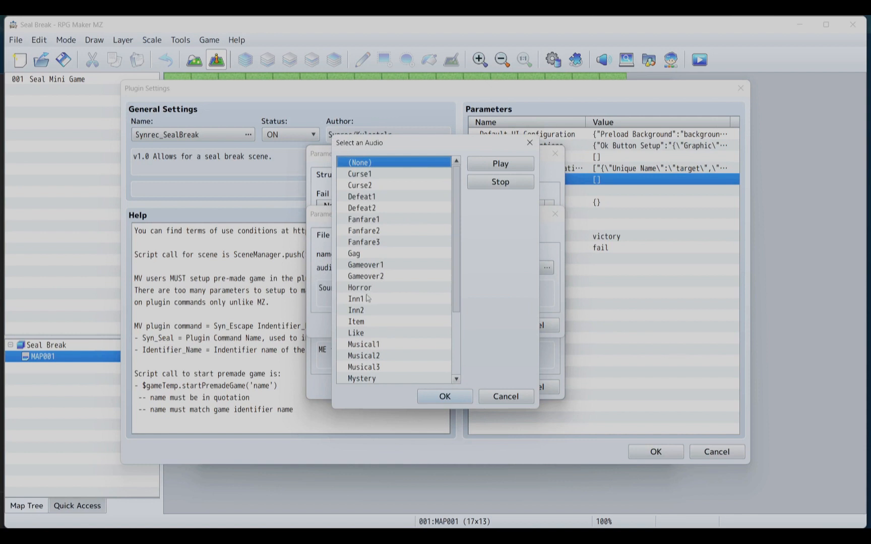
pyautogui.click(374, 287)
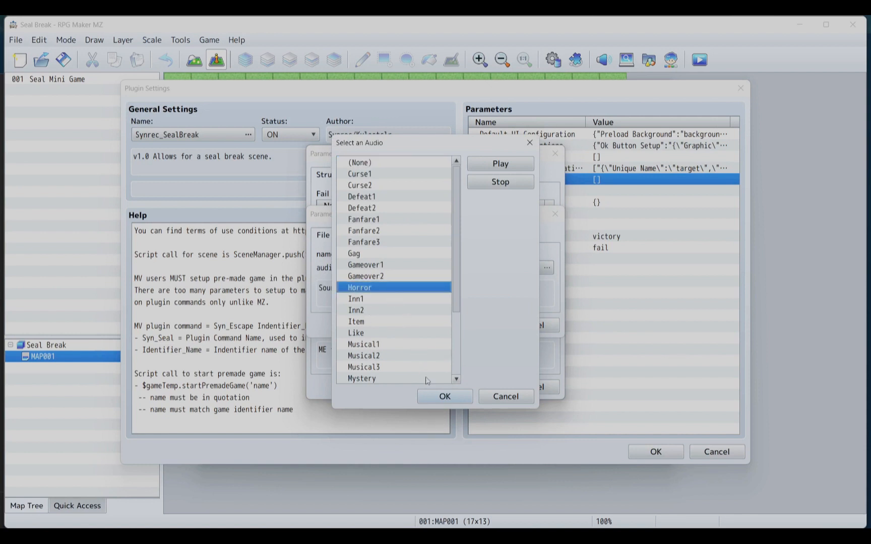
pyautogui.click(390, 276)
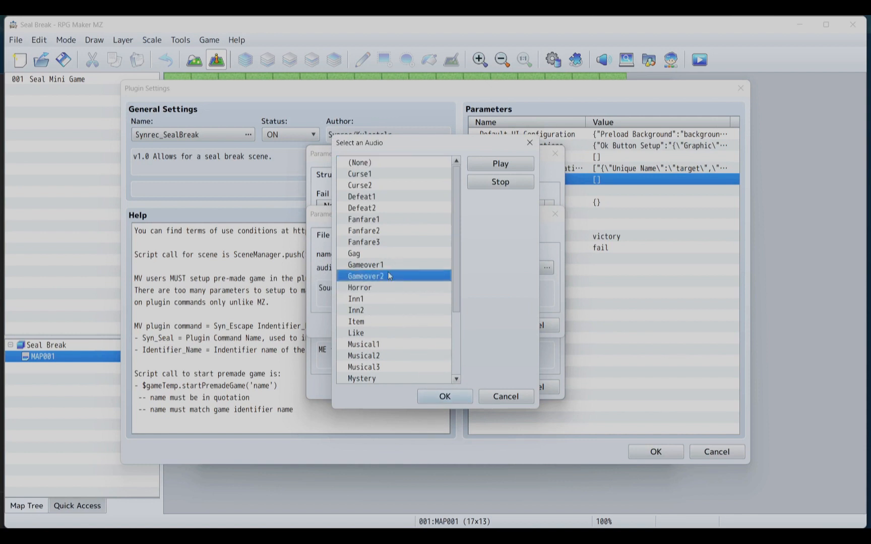
pyautogui.click(466, 396)
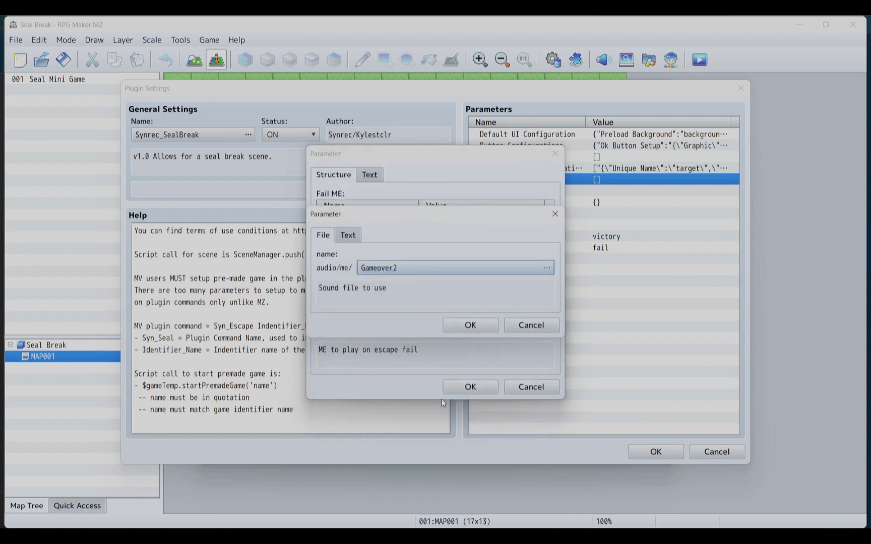
pyautogui.click(472, 322)
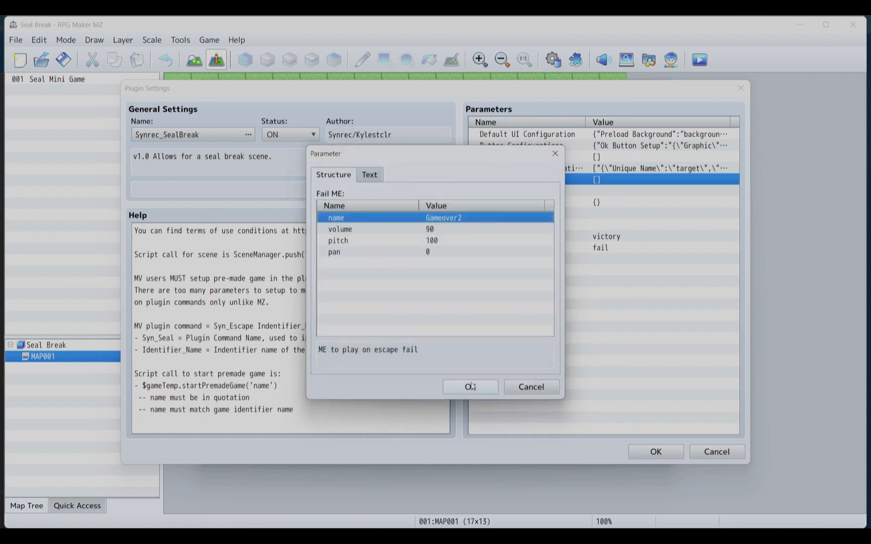
pyautogui.click(470, 386)
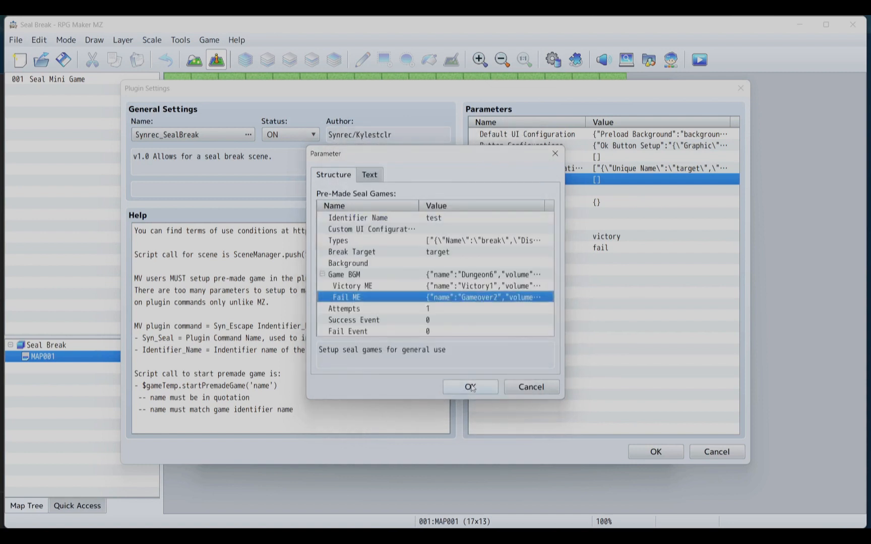
# Step: Set the seal game's Attempts to 5 and save the game in the Pre-Made Seal Games list
pyautogui.doubleClick(436, 308)
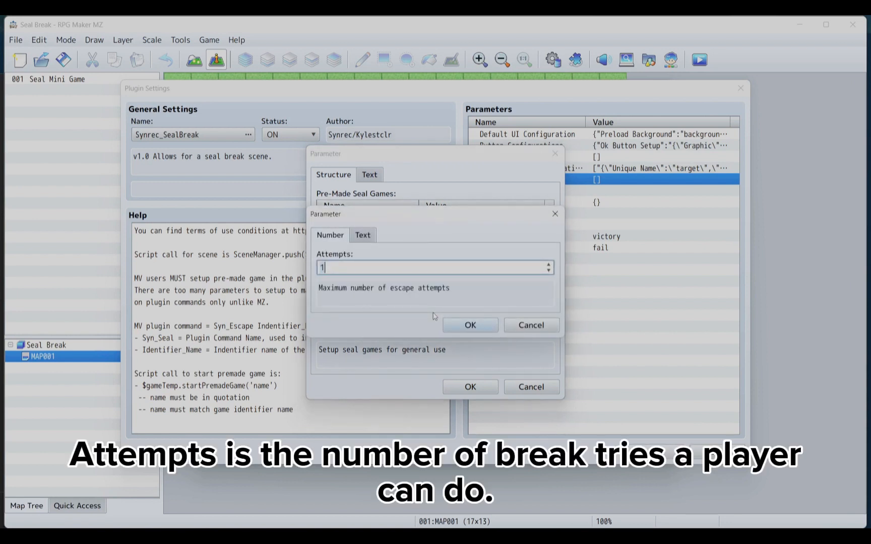
pyautogui.press('BackSpace')
pyautogui.write('5')
pyautogui.click(452, 319)
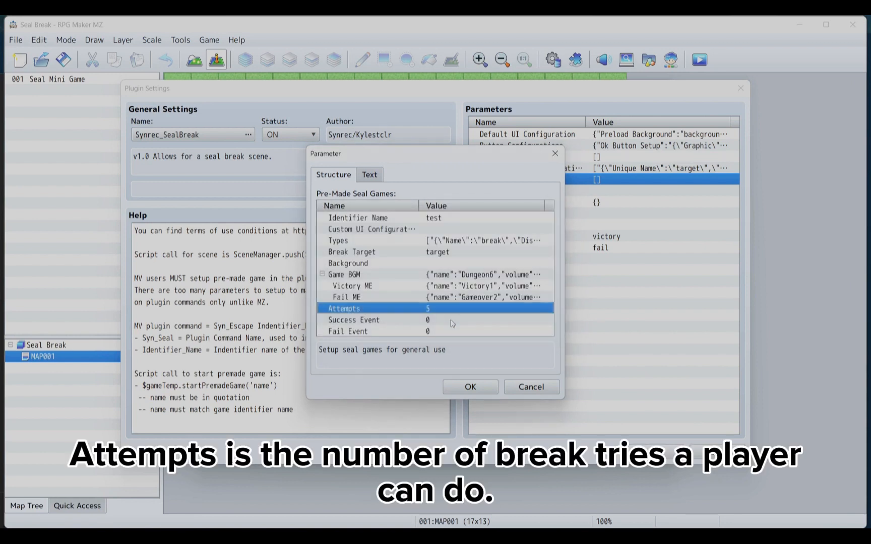
pyautogui.click(417, 321)
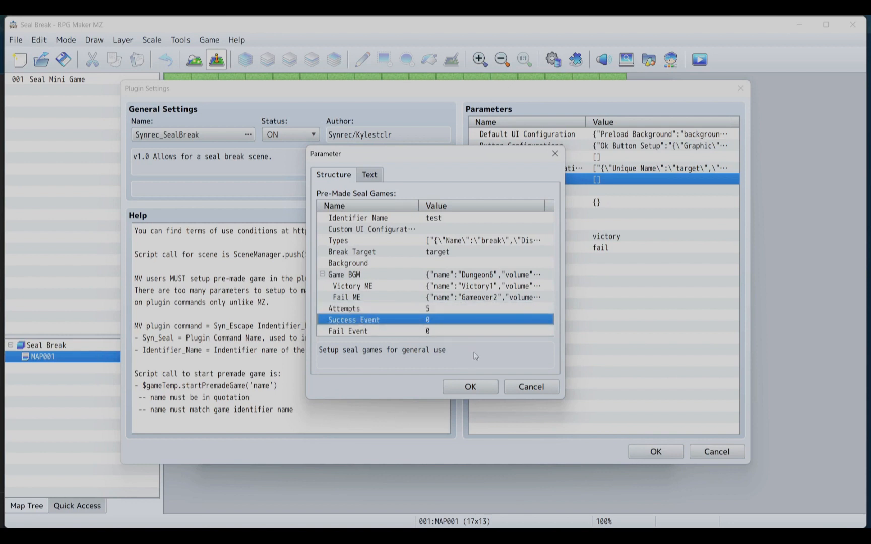
pyautogui.click(468, 387)
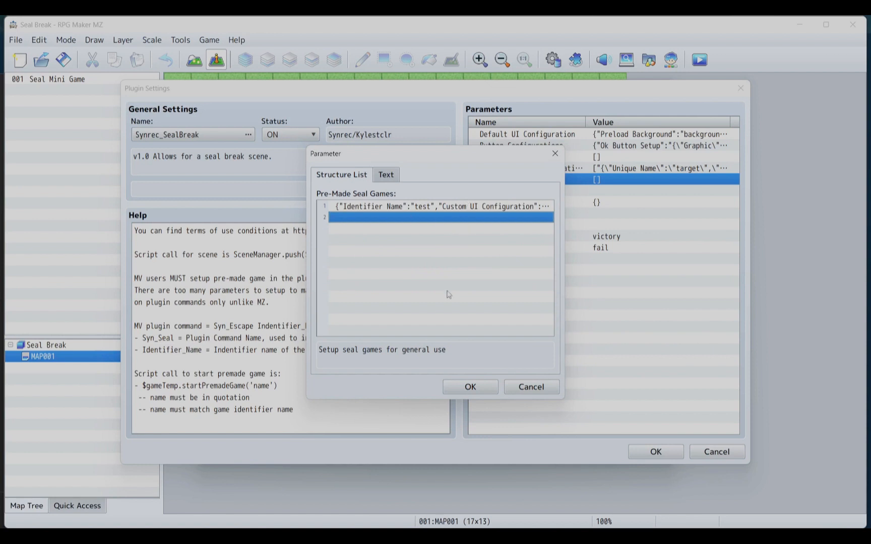
pyautogui.click(463, 386)
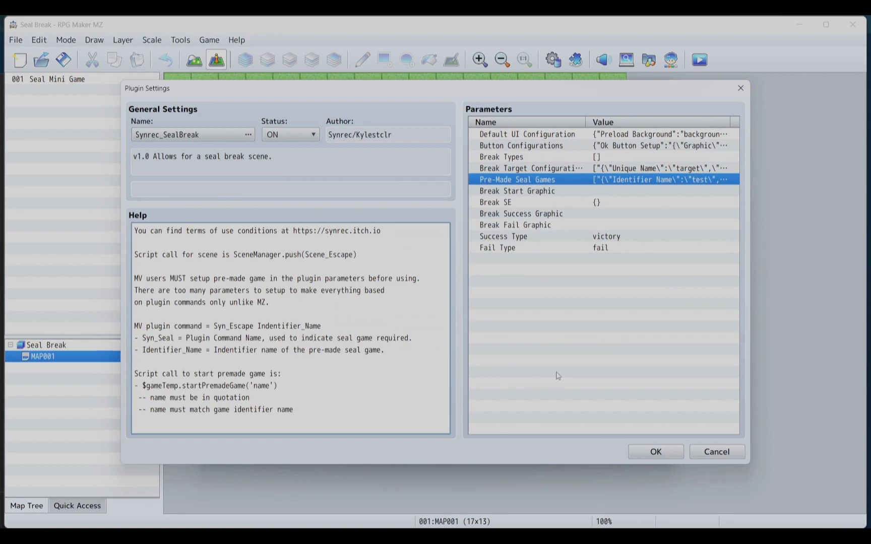
# Step: Set the plugin's Break Start Graphic to the Seal3 image
pyautogui.doubleClick(580, 192)
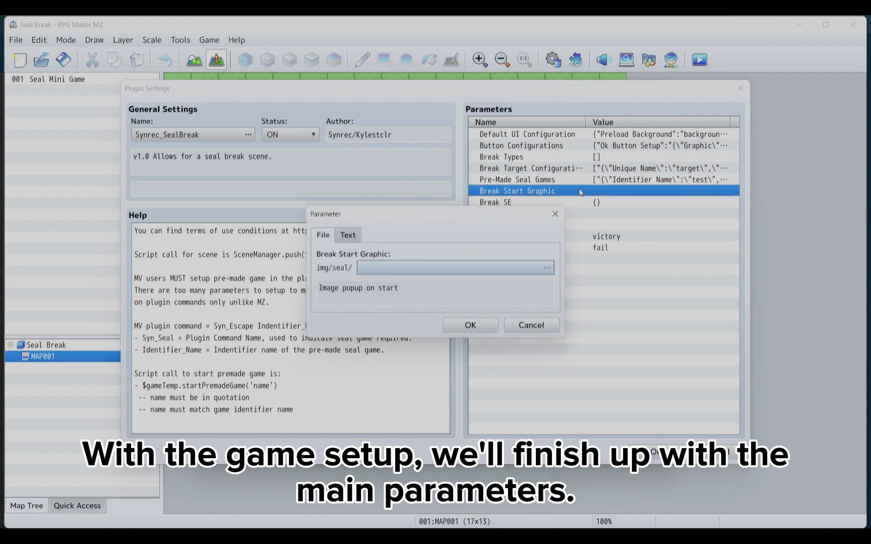
pyautogui.doubleClick(383, 270)
pyautogui.scroll(-3, 312, 265)
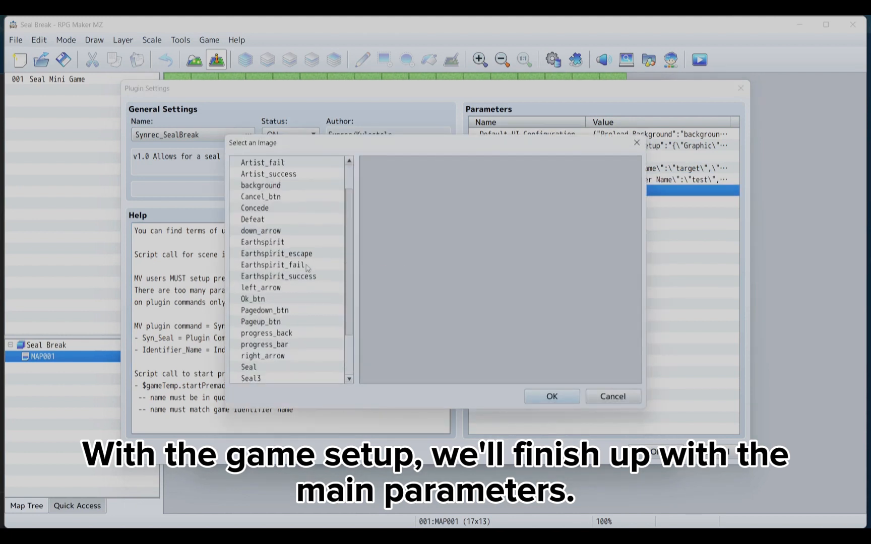
pyautogui.click(256, 322)
pyautogui.click(258, 333)
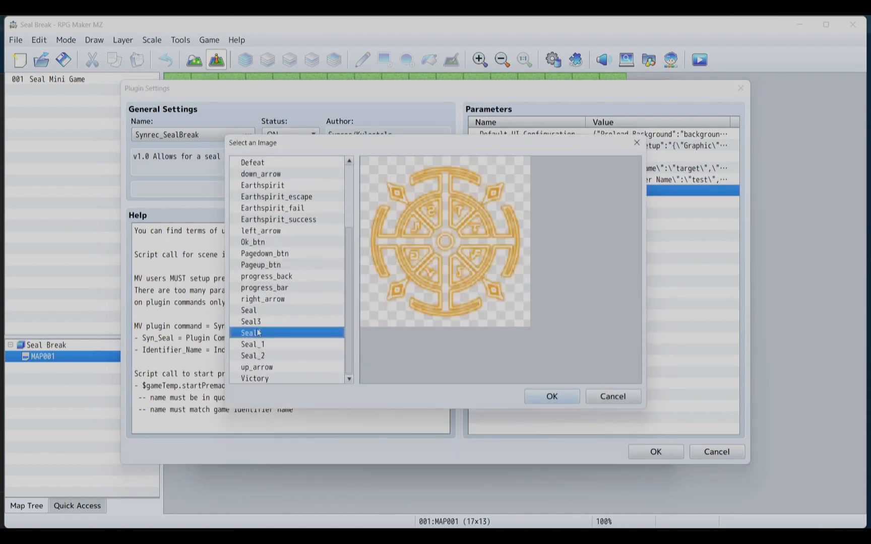
pyautogui.doubleClick(258, 321)
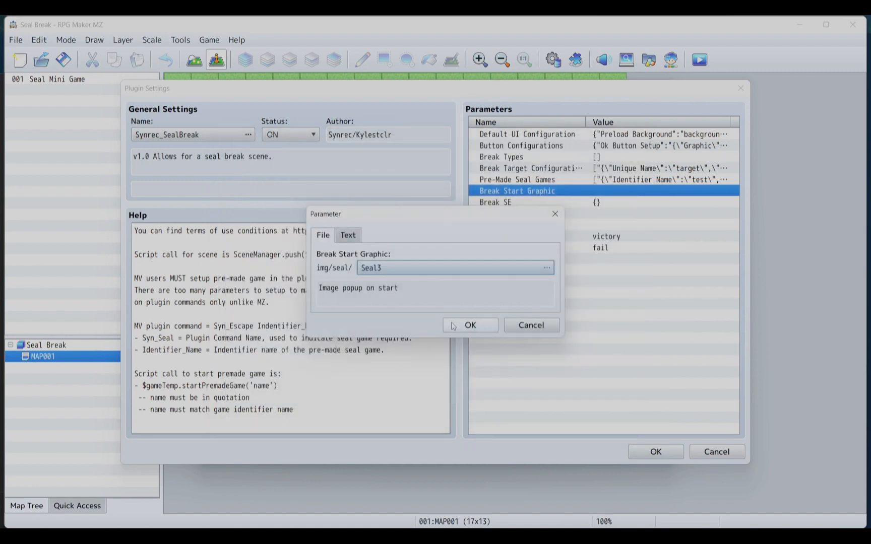
pyautogui.click(466, 324)
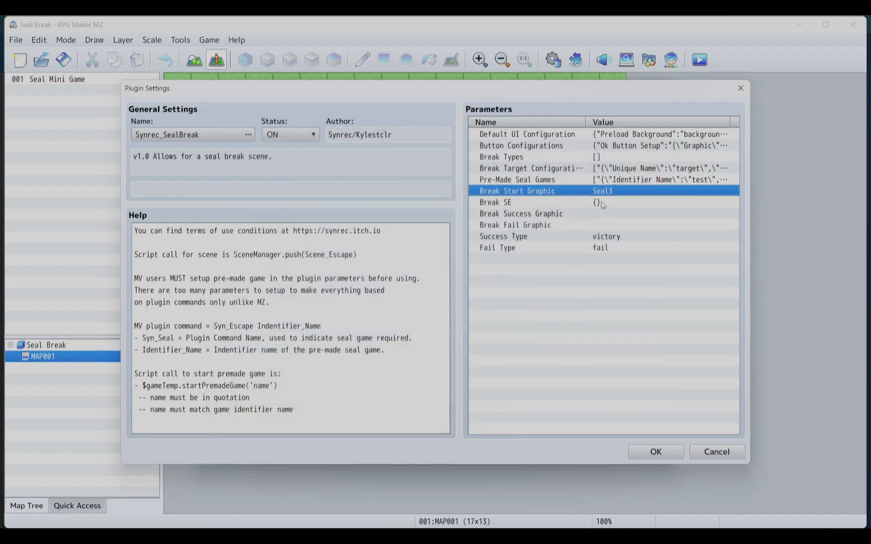
# Step: Set the plugin's Break SE to the Barrier sound with default volume, pitch and pan
pyautogui.doubleClick(600, 203)
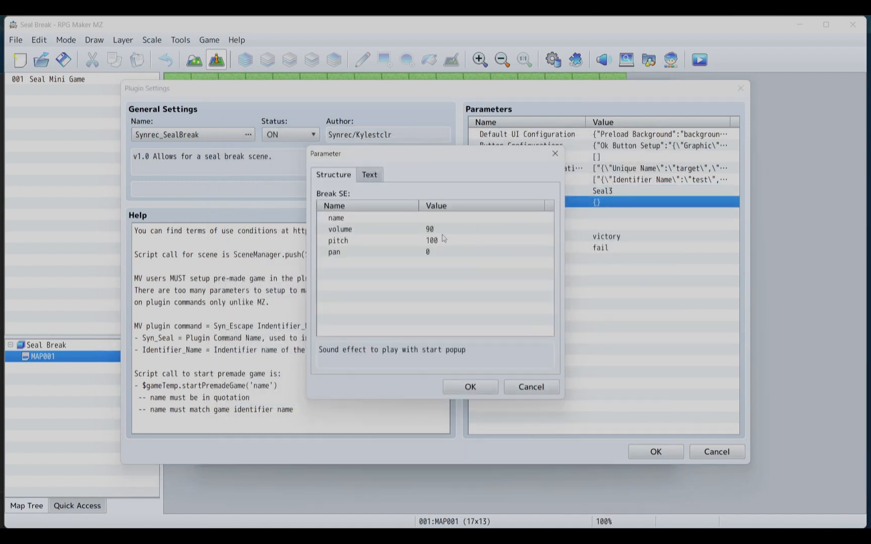
pyautogui.doubleClick(443, 218)
pyautogui.doubleClick(394, 270)
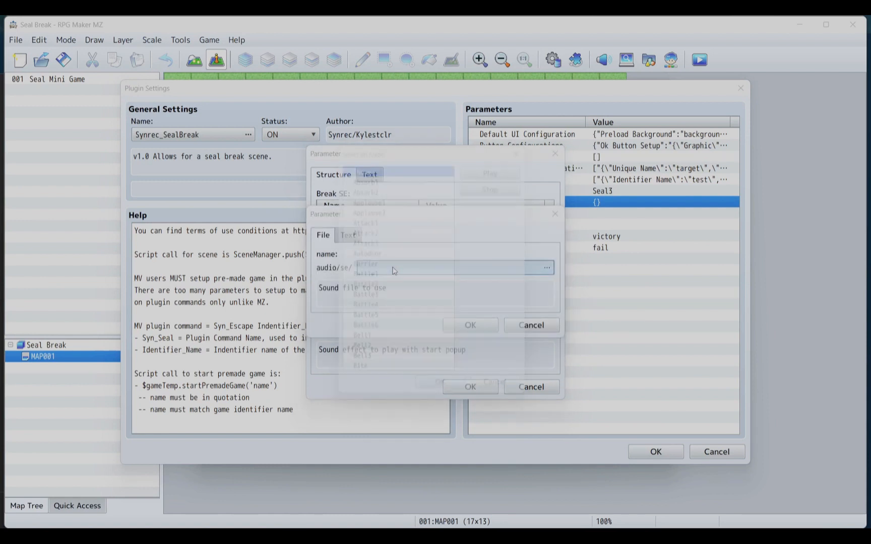
pyautogui.click(364, 265)
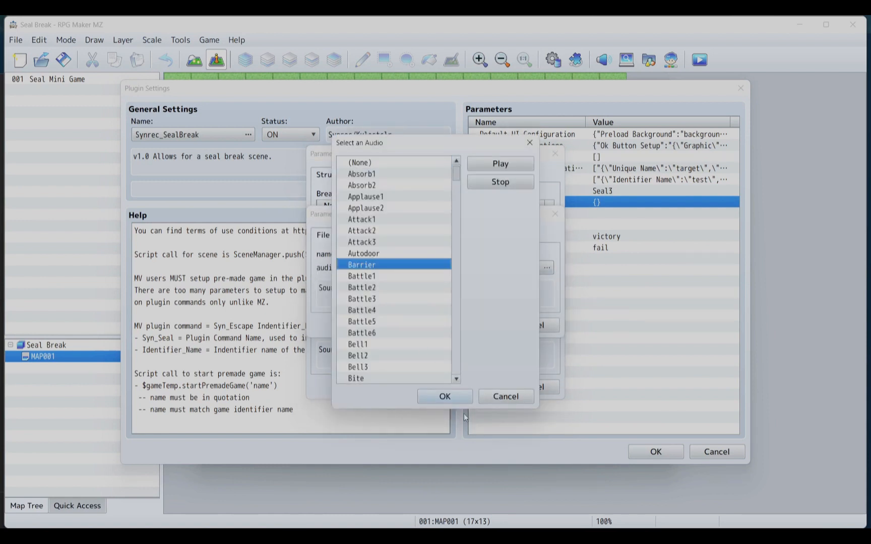
pyautogui.click(445, 397)
pyautogui.click(469, 328)
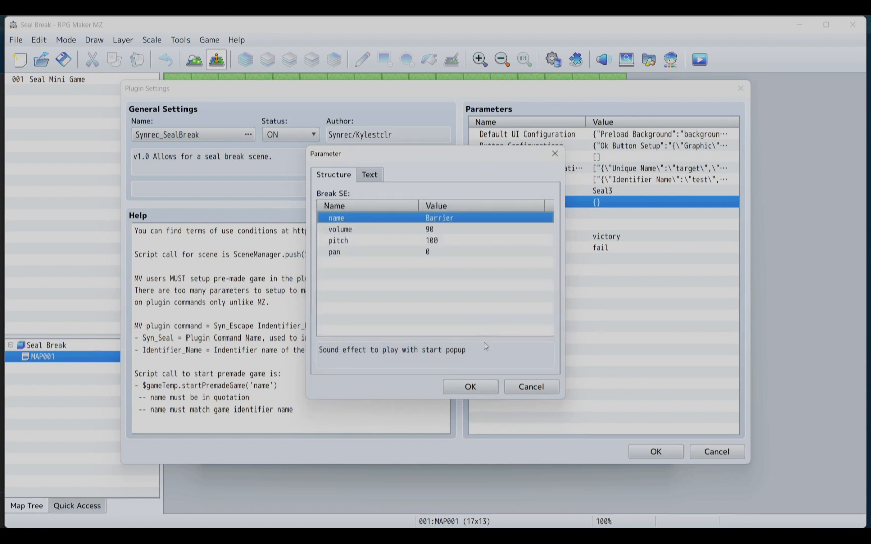
pyautogui.click(470, 386)
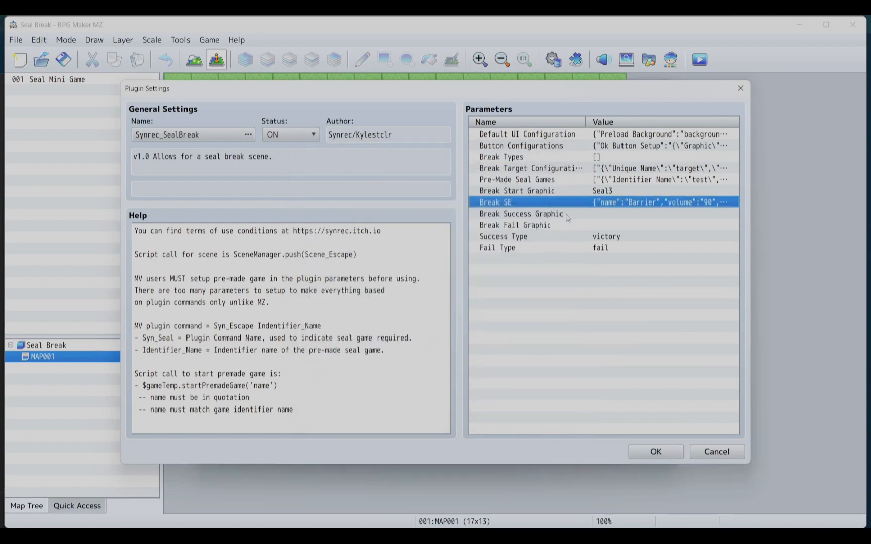
# Step: Set the plugin's Break Success Graphic to the Victory image
pyautogui.doubleClick(567, 218)
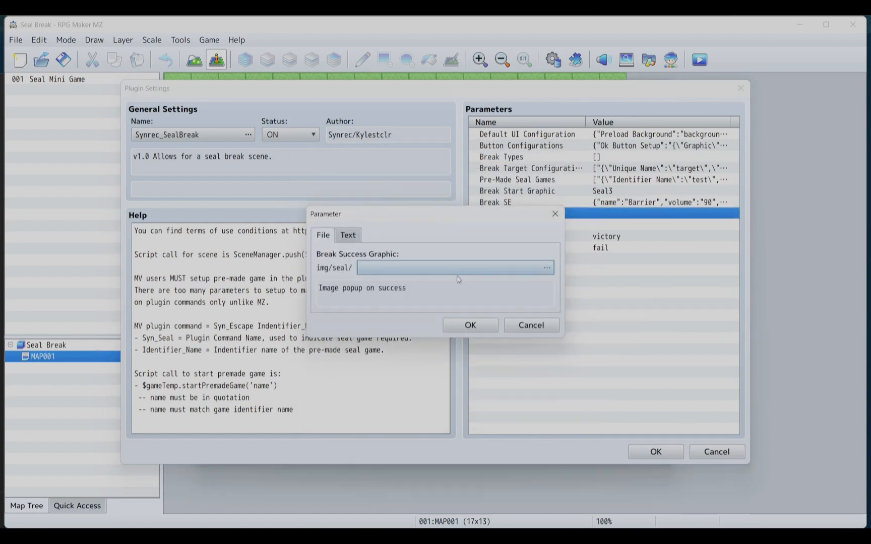
pyautogui.click(458, 272)
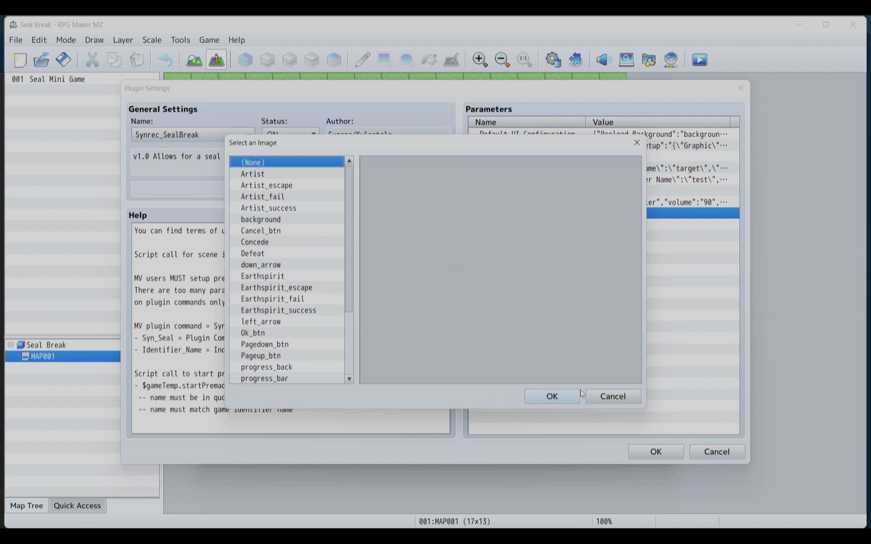
pyautogui.scroll(-3, 307, 320)
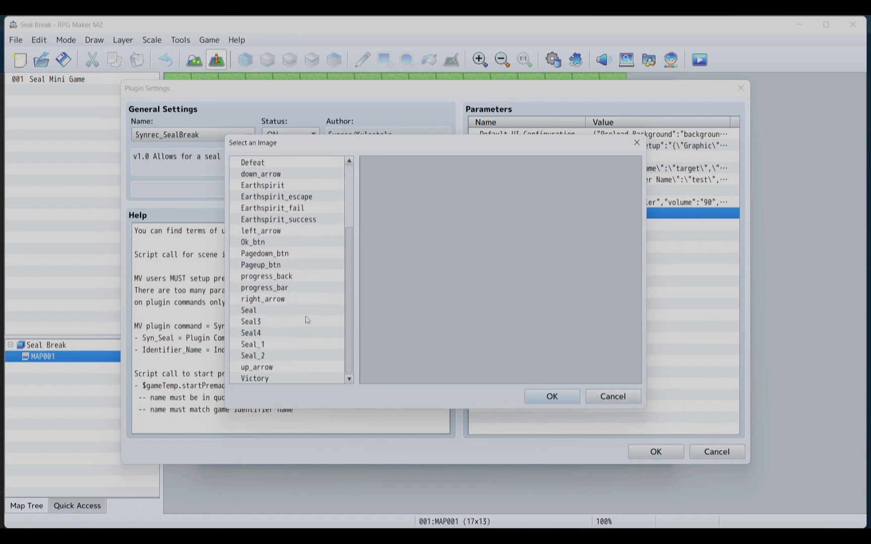
pyautogui.click(267, 378)
pyautogui.doubleClick(267, 378)
pyautogui.click(447, 329)
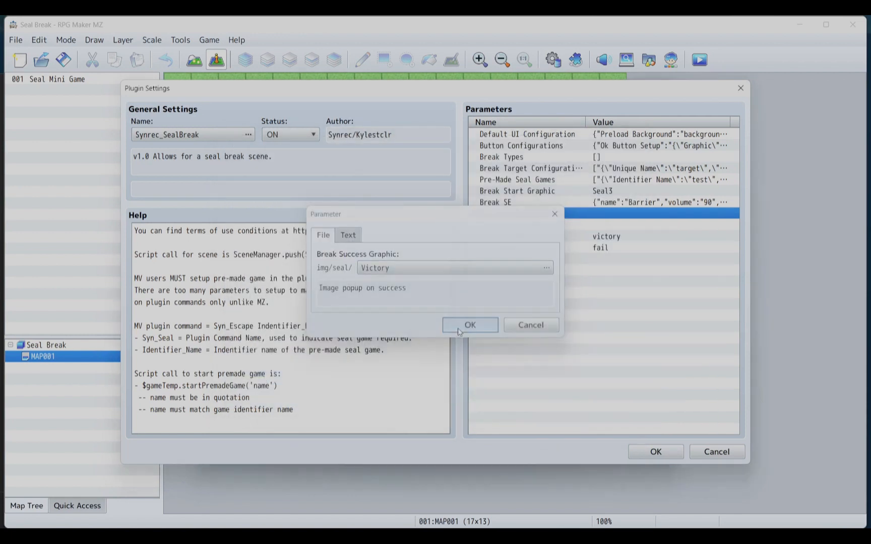
# Step: Set the plugin's Break Fail Graphic to the Defeat image
pyautogui.press('Down')
pyautogui.press('Return')
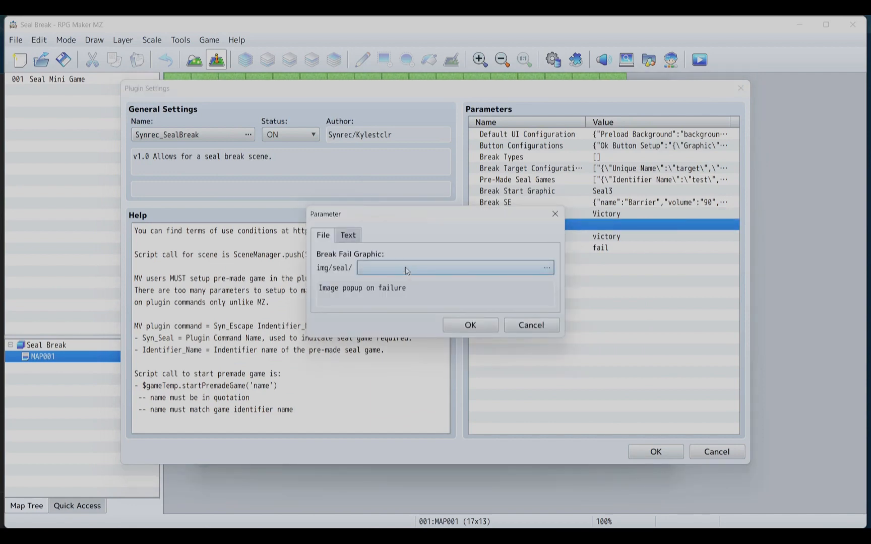
pyautogui.doubleClick(412, 268)
pyautogui.click(262, 253)
pyautogui.doubleClick(262, 253)
pyautogui.click(463, 323)
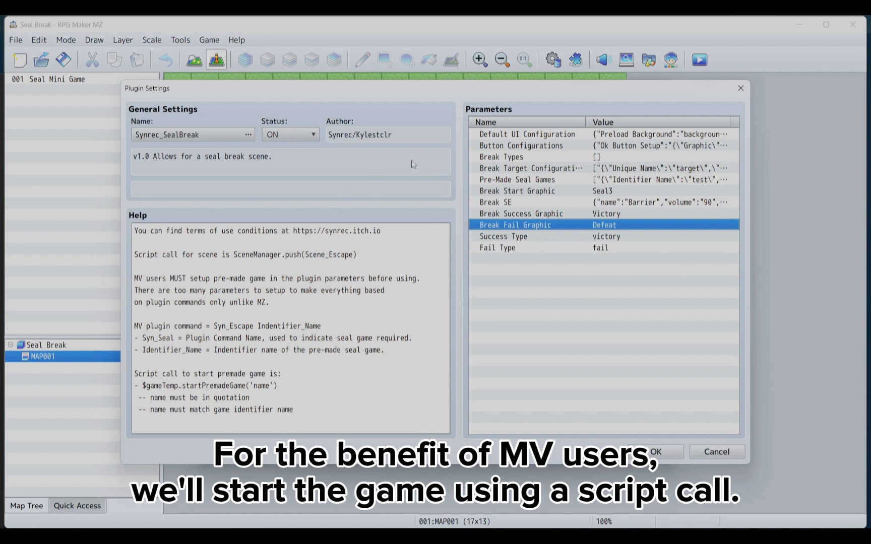
# Step: Copy the script call $gameTemp.startPremadeGame('name') from the plugin's help text
pyautogui.moveTo(292, 389); pyautogui.dragTo(141, 386)
pyautogui.rightClick(146, 383)
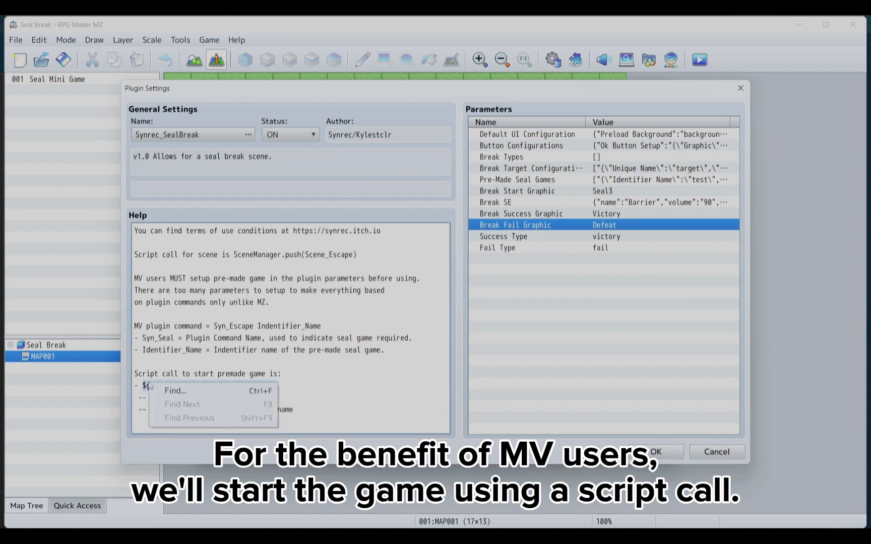
pyautogui.click(174, 391)
pyautogui.moveTo(293, 384); pyautogui.dragTo(141, 386)
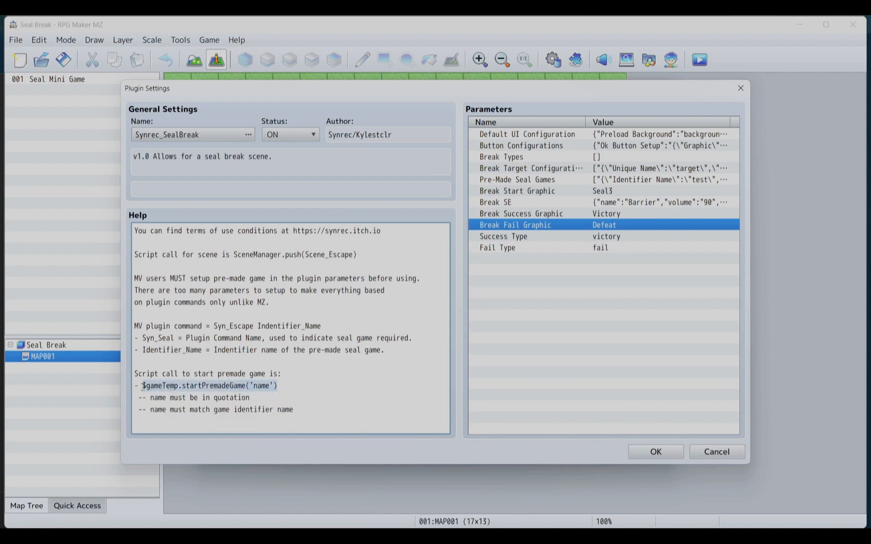
# Step: Check the pre-made seal game's identifier name, then save the plugin settings and close the Plugin Manager
pyautogui.doubleClick(543, 181)
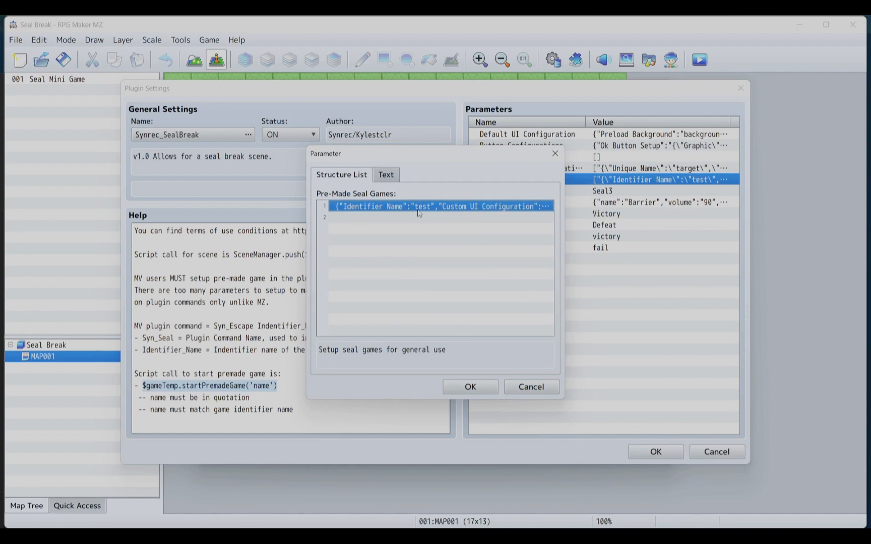
pyautogui.click(466, 389)
pyautogui.click(655, 452)
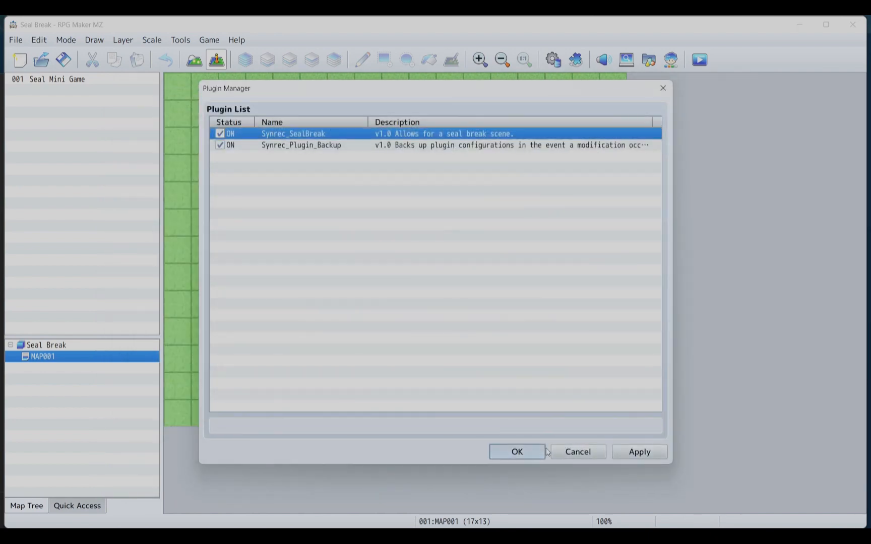
pyautogui.click(515, 451)
# Step: Delete the Start Pre-Made Seal Game plugin command from the Yes branch of the Seal Mini Game event
pyautogui.doubleClick(394, 273)
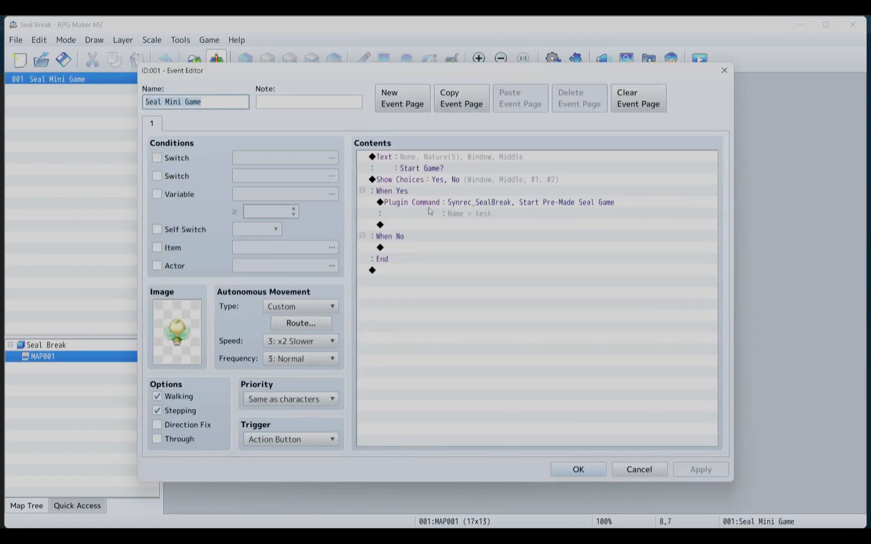
pyautogui.click(432, 202)
pyautogui.press('Delete')
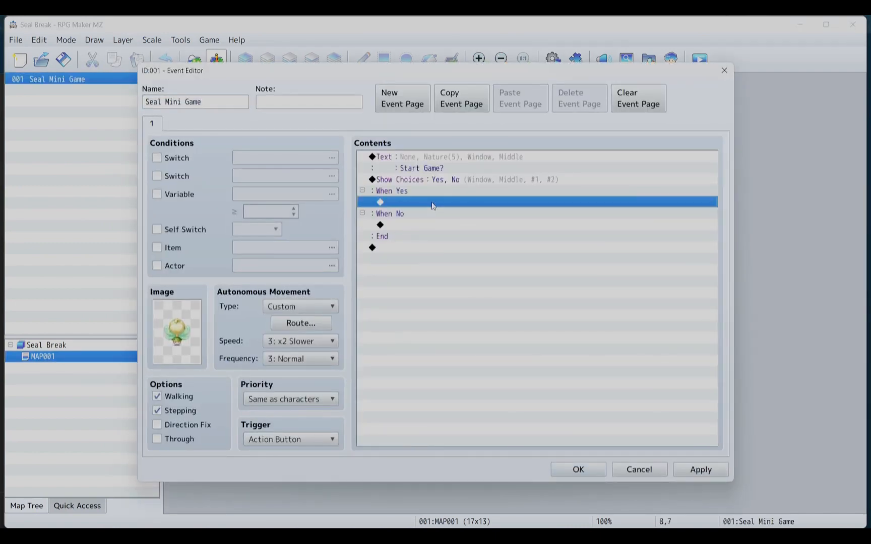
# Step: Add the script command $gameTemp.startPremadeGame('test') to the event's Yes branch and save the event
pyautogui.doubleClick(431, 202)
pyautogui.click(431, 127)
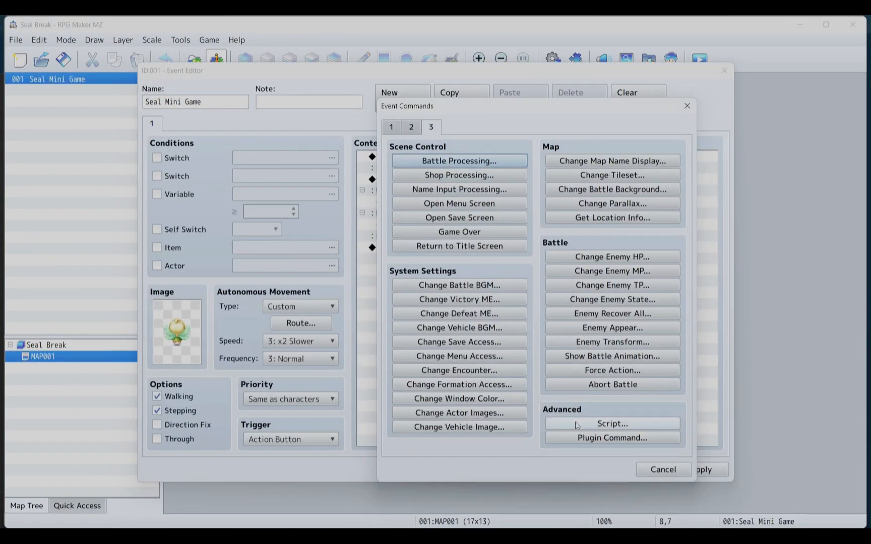
pyautogui.click(612, 423)
pyautogui.rightClick(506, 329)
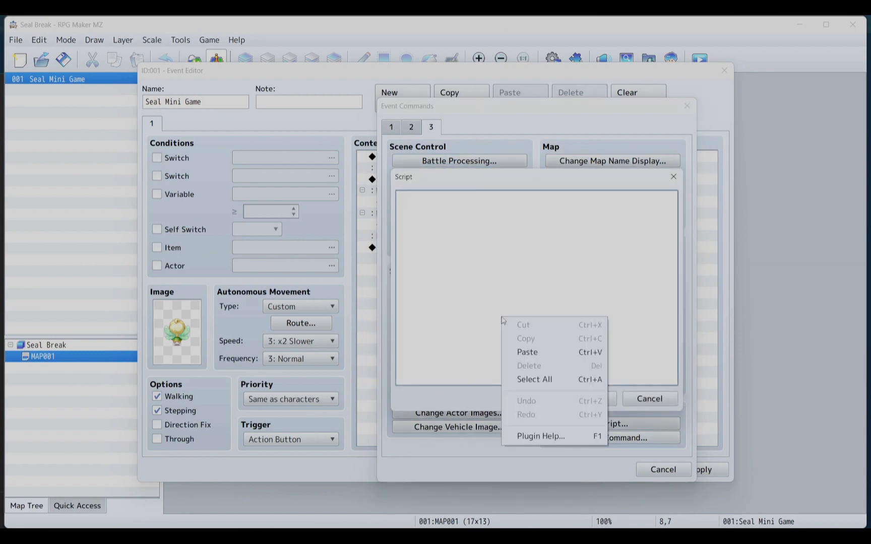
pyautogui.click(514, 351)
pyautogui.doubleClick(516, 199)
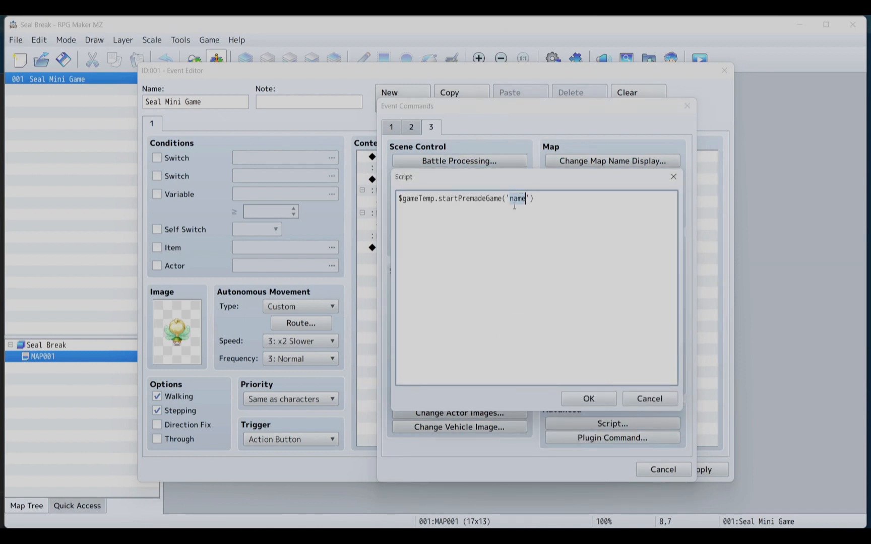
pyautogui.write('test')
pyautogui.click(586, 399)
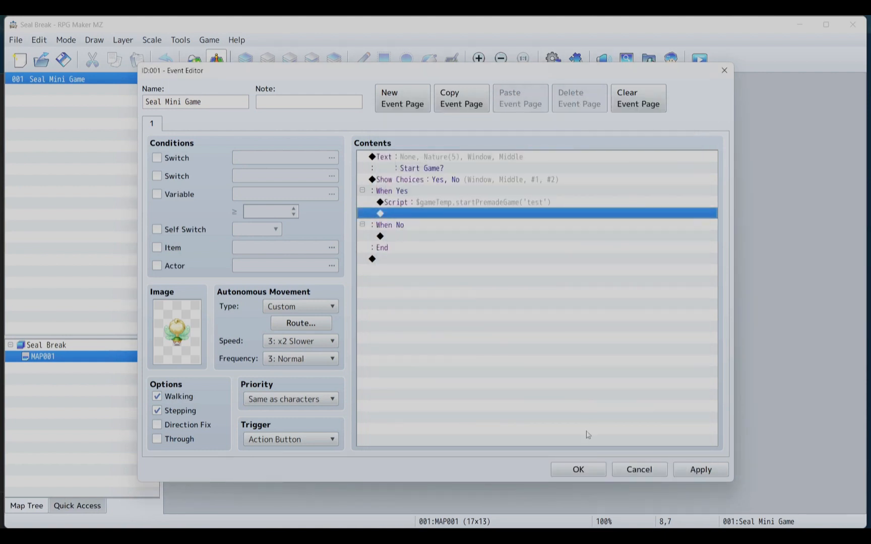
pyautogui.click(578, 470)
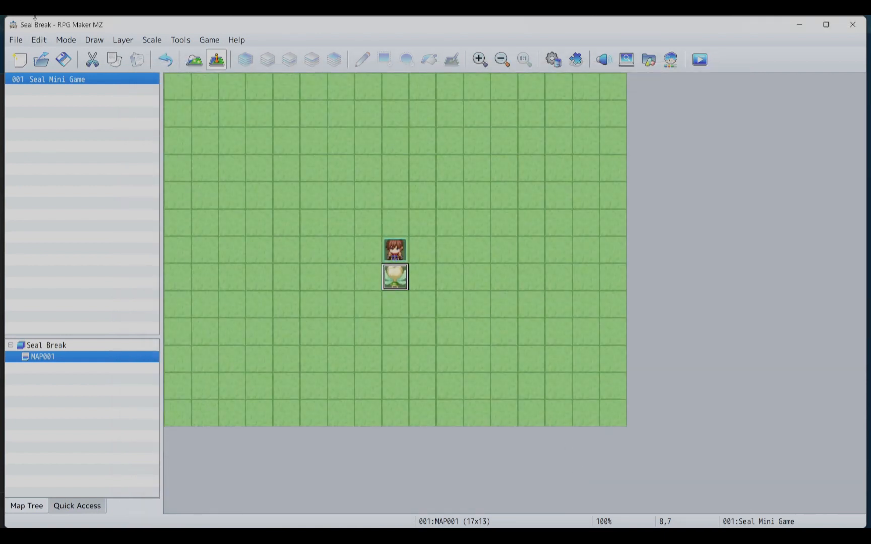
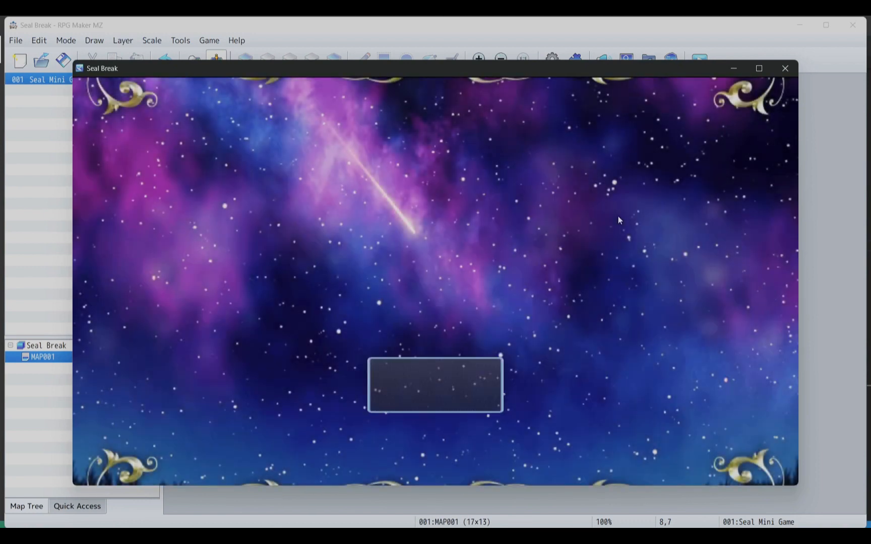
# Step: Start a new game in the playtest and answer Yes to the Start Game? choice to launch the seal game
pyautogui.click(485, 359)
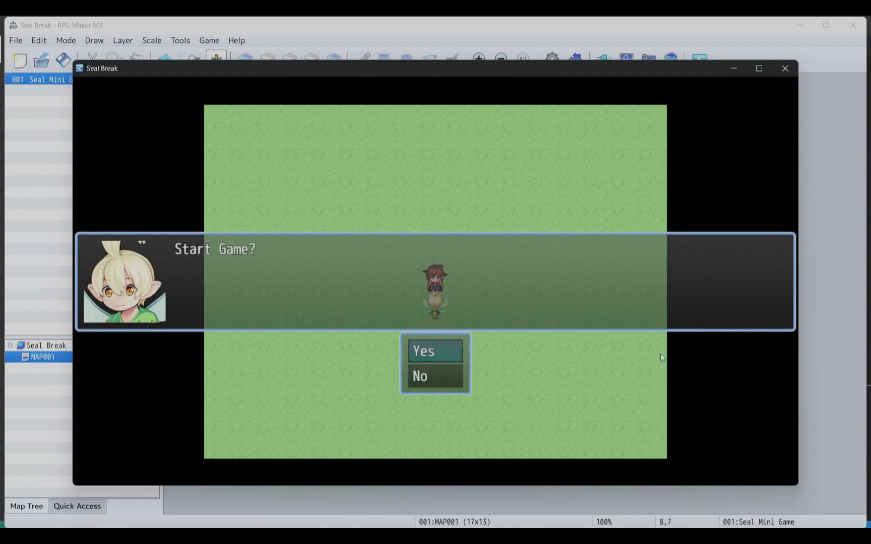
pyautogui.press('Return')
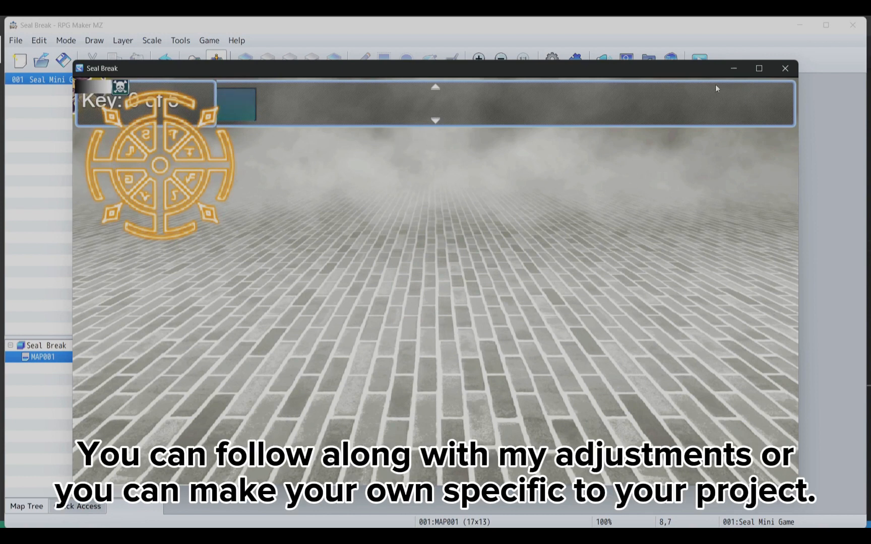
# Step: Close the playtest and set the data window's Y position to 84 in Synrec_SealBreak's default UI configuration
pyautogui.click(784, 68)
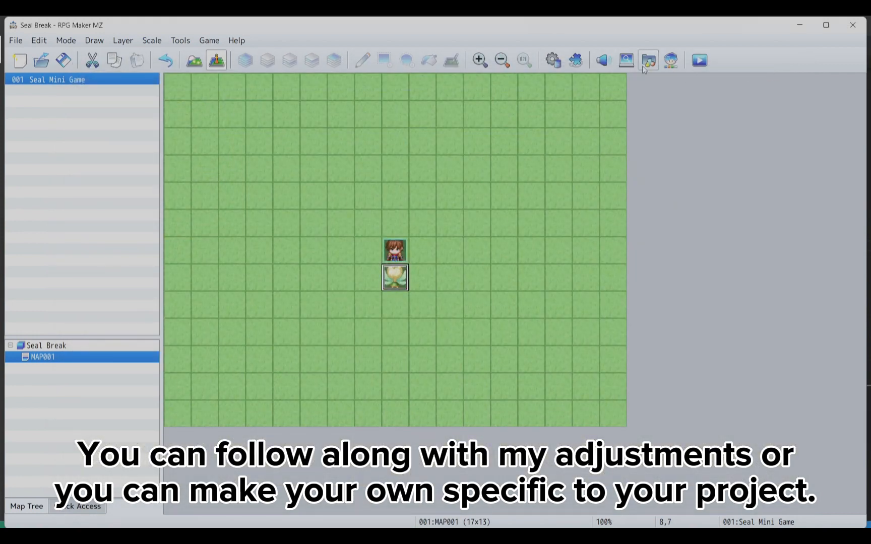
pyautogui.click(575, 60)
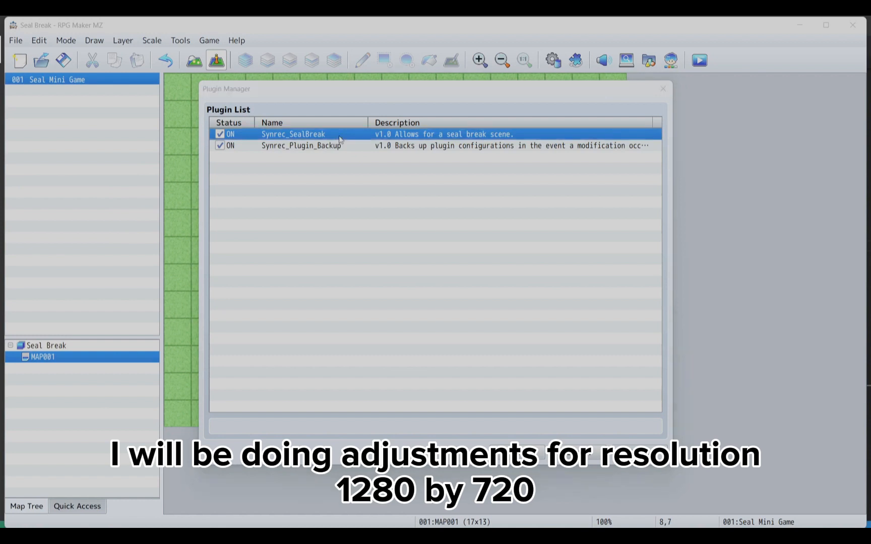
pyautogui.doubleClick(339, 134)
pyautogui.doubleClick(534, 137)
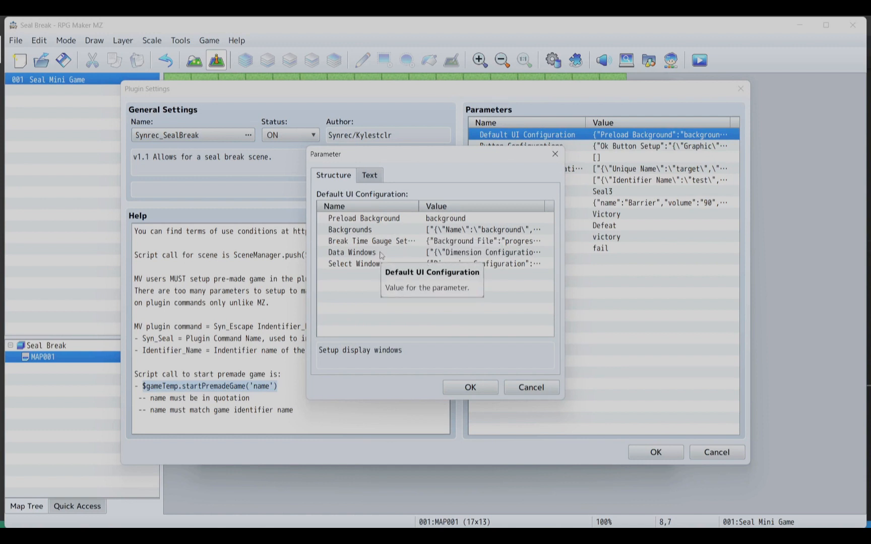
pyautogui.doubleClick(407, 255)
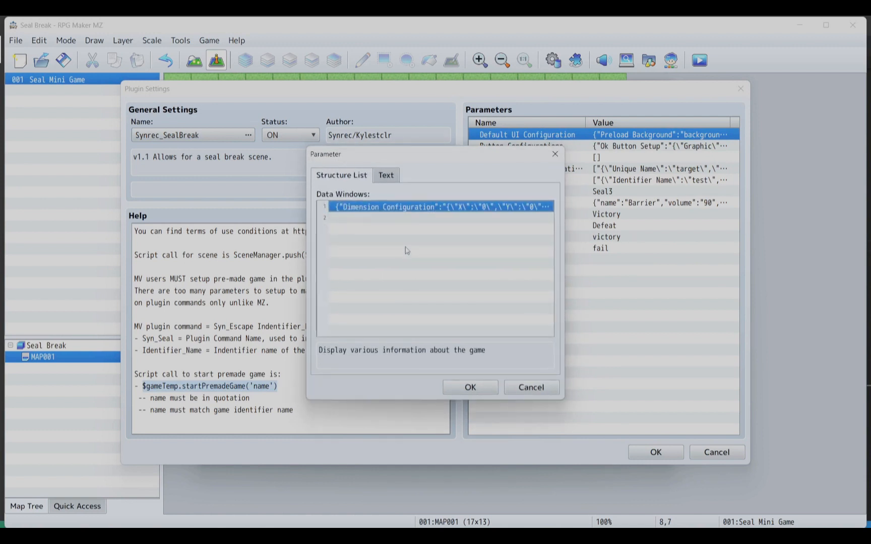
pyautogui.doubleClick(427, 210)
pyautogui.doubleClick(423, 222)
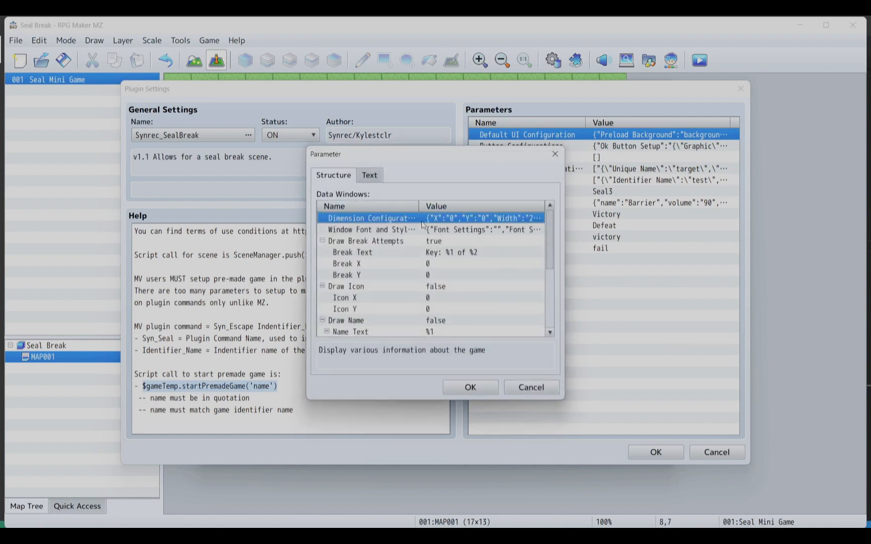
pyautogui.doubleClick(425, 230)
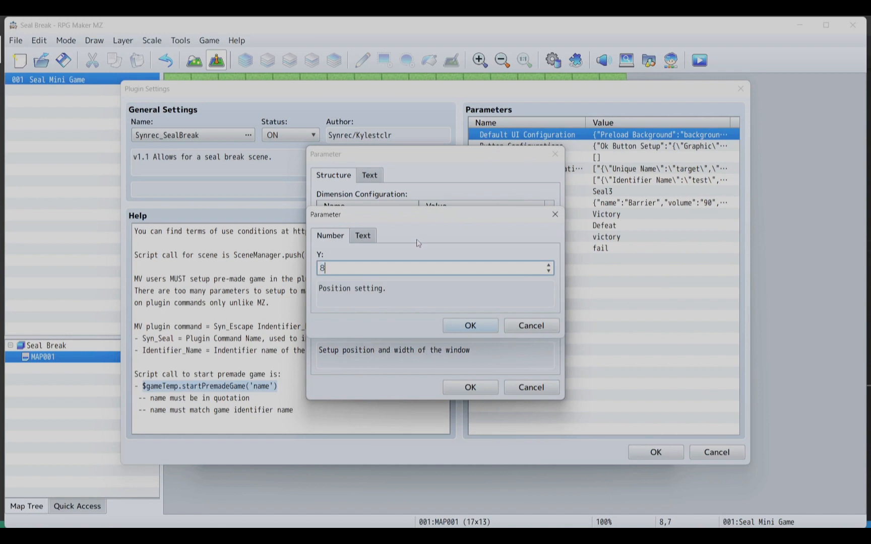
pyautogui.write('84')
pyautogui.click(469, 327)
pyautogui.click(480, 394)
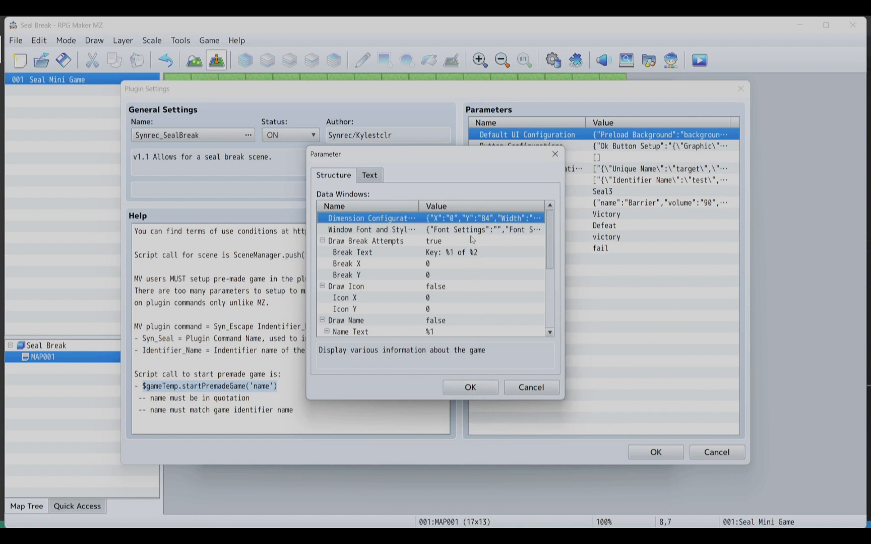
# Step: Set the data window's Y position to 600 in its dimension configuration and confirm the data window list
pyautogui.doubleClick(474, 222)
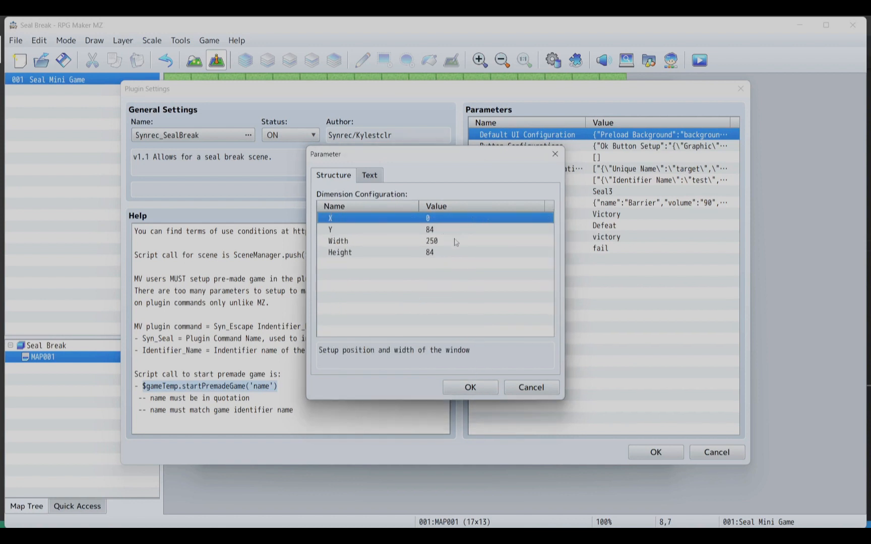
pyautogui.doubleClick(455, 231)
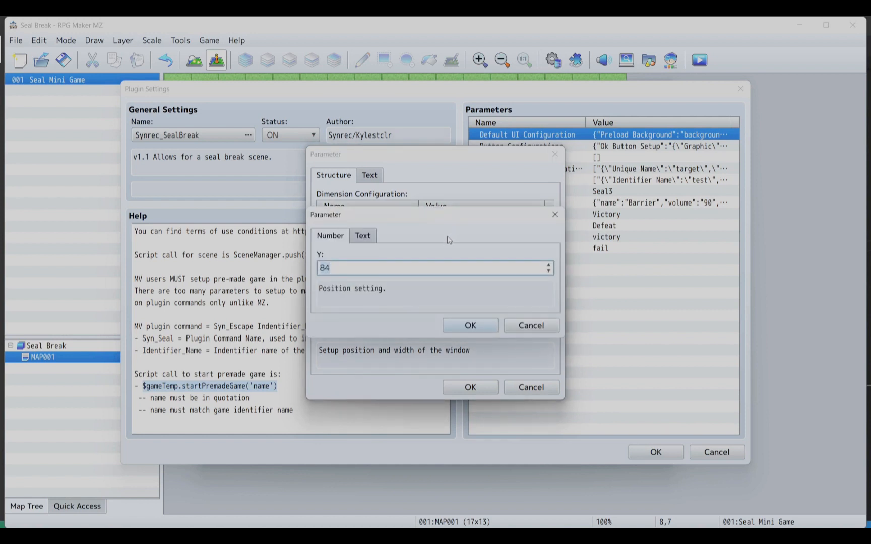
pyautogui.write('600')
pyautogui.click(459, 325)
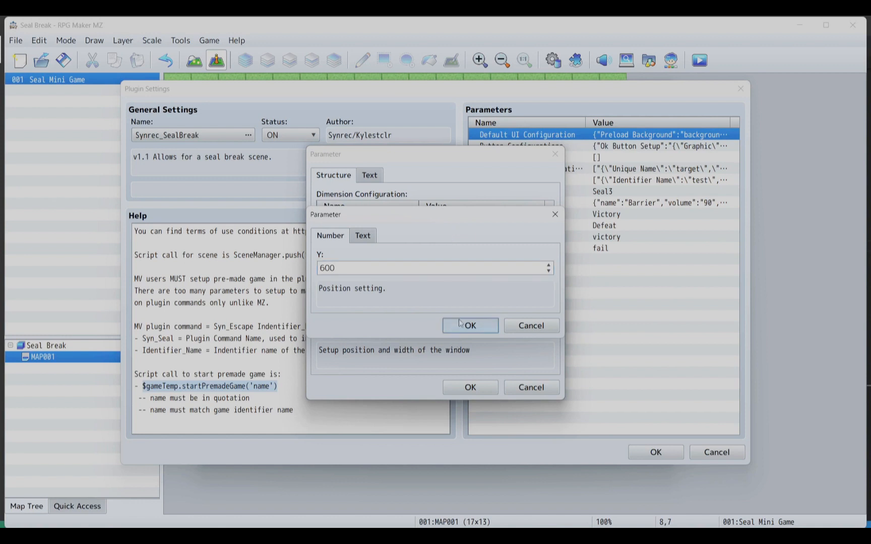
pyautogui.click(459, 388)
pyautogui.click(459, 389)
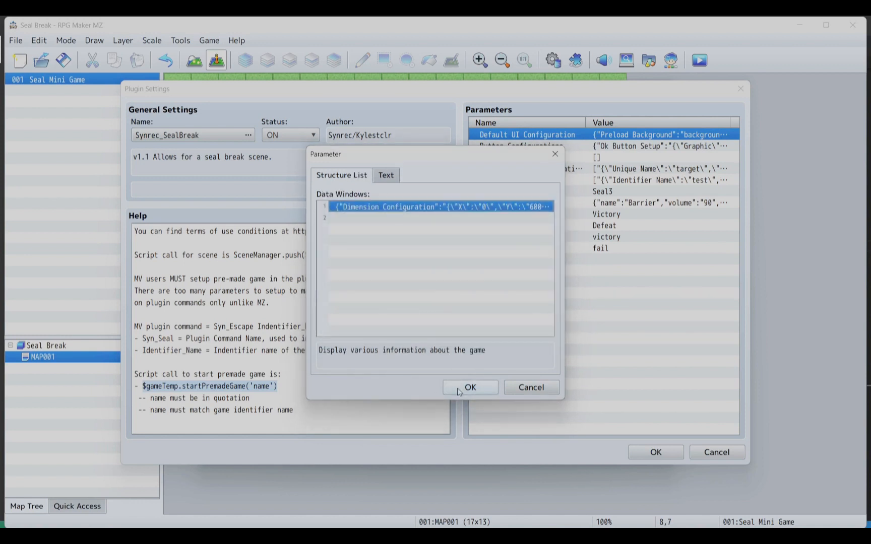
pyautogui.click(458, 389)
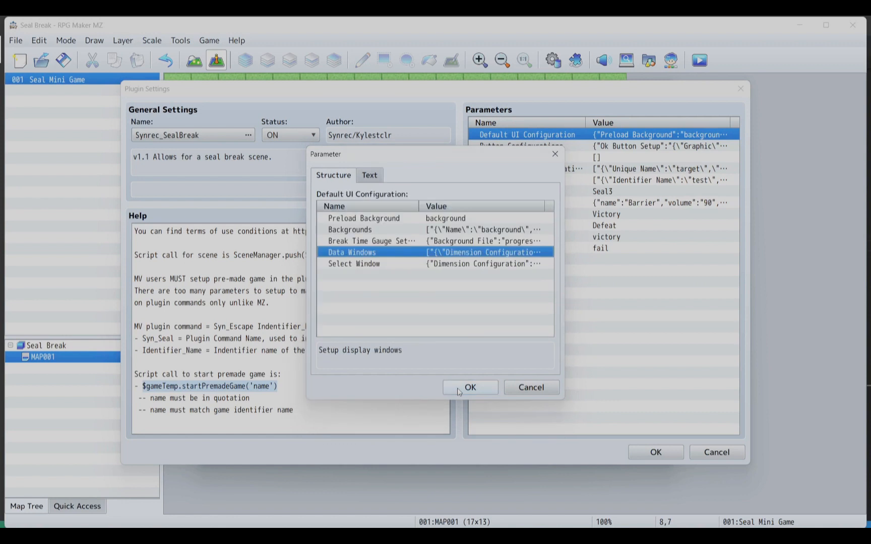
# Step: Review the select window's Max Columns and Item Width settings, then confirm the default UI configuration
pyautogui.doubleClick(465, 265)
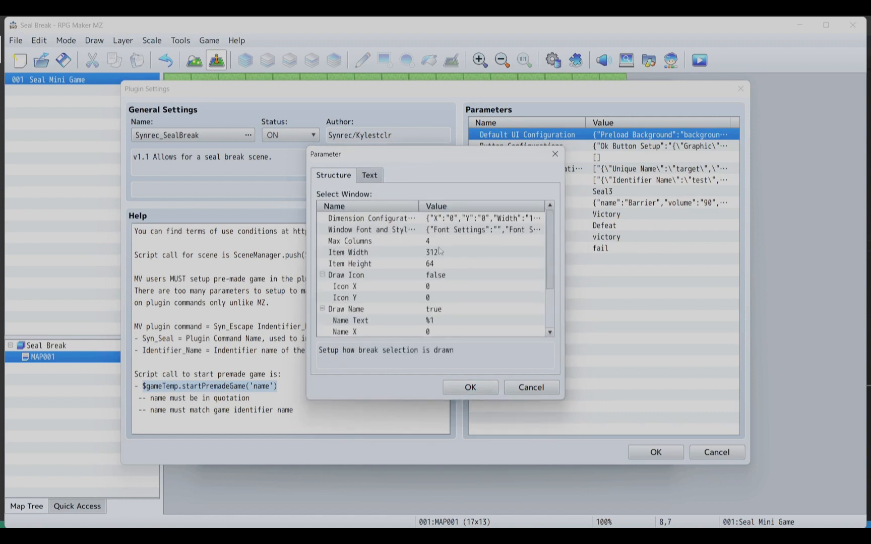
pyautogui.click(435, 242)
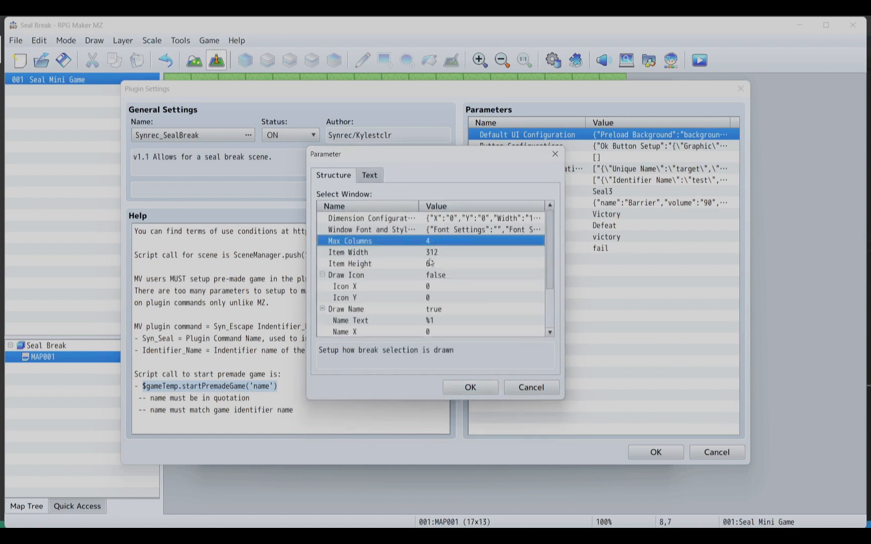
pyautogui.click(431, 254)
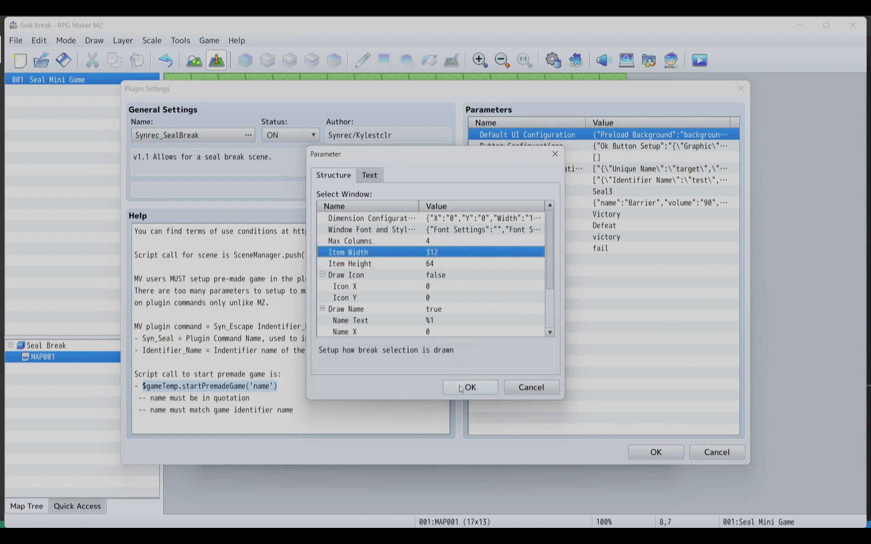
pyautogui.click(460, 388)
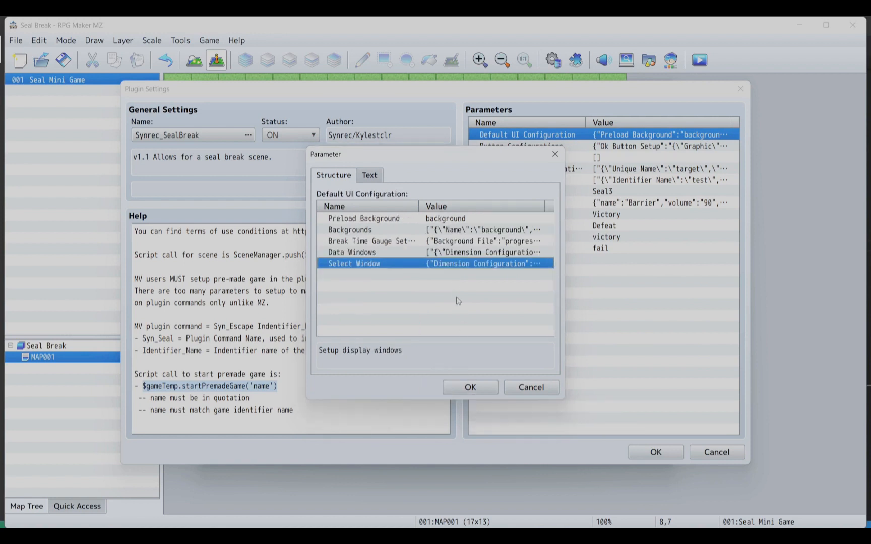
pyautogui.click(470, 386)
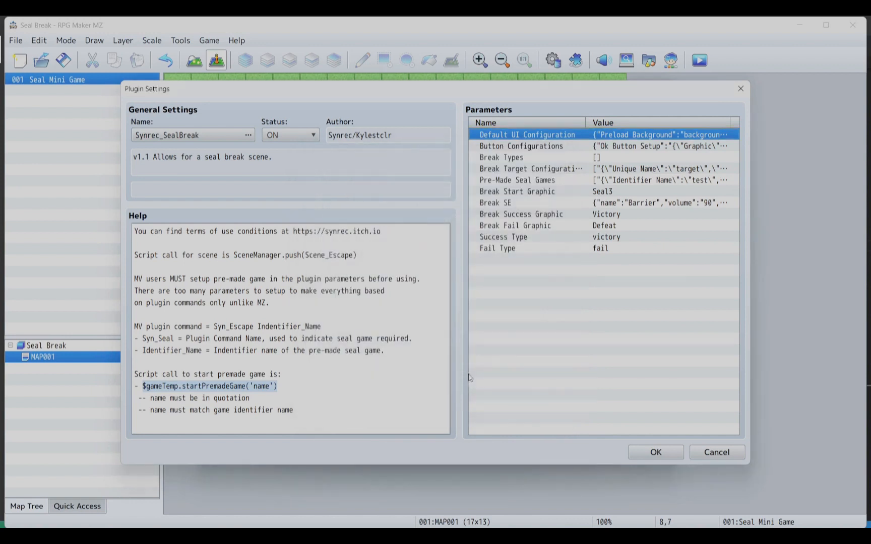
# Step: Copy the data window's Height value of 84 into its Y position and confirm the default UI configuration
pyautogui.doubleClick(530, 135)
pyautogui.doubleClick(419, 252)
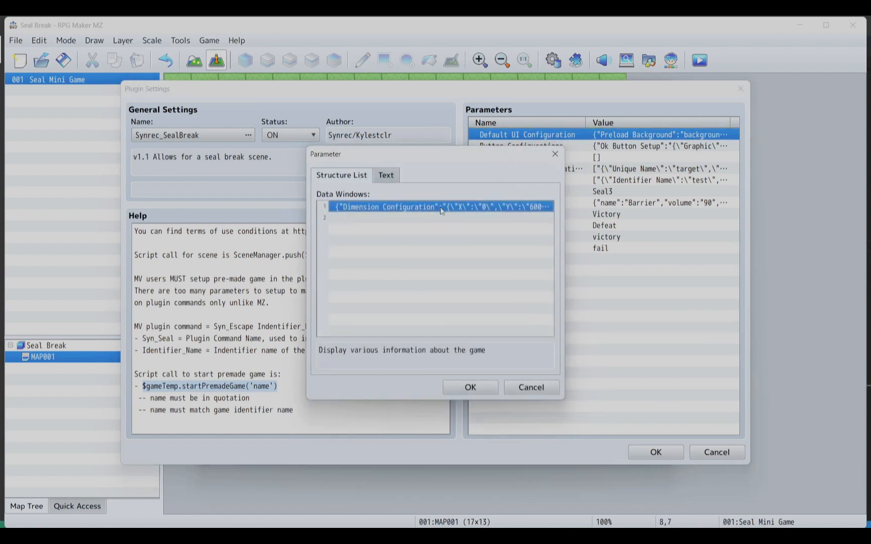
pyautogui.doubleClick(438, 205)
pyautogui.doubleClick(446, 221)
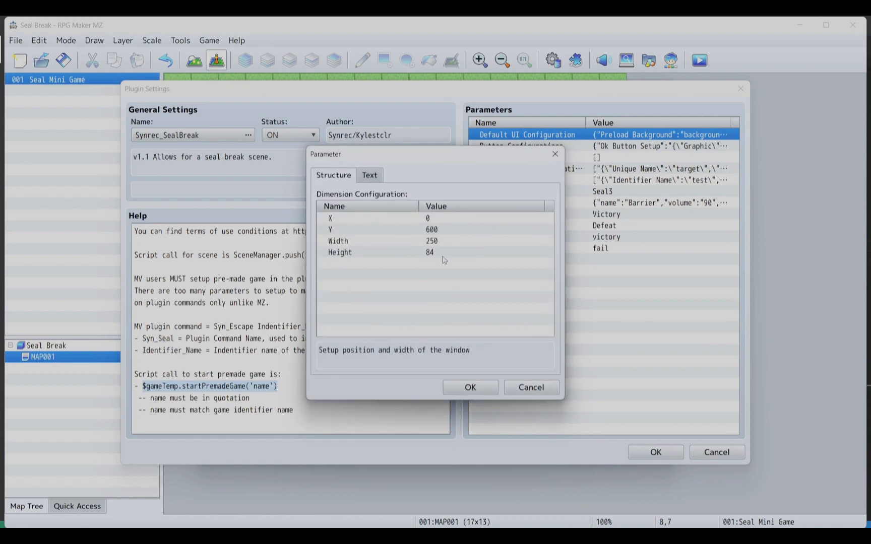
pyautogui.rightClick(444, 254)
pyautogui.click(469, 301)
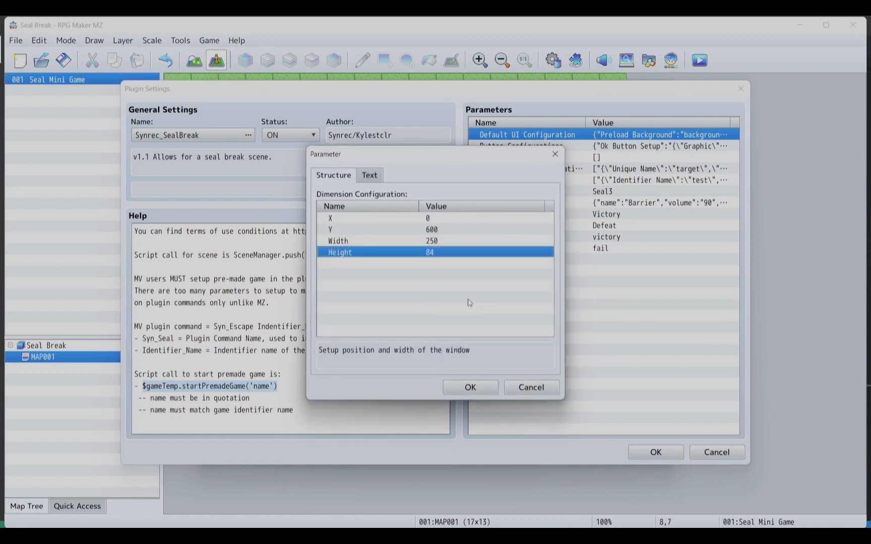
pyautogui.rightClick(452, 230)
pyautogui.click(480, 285)
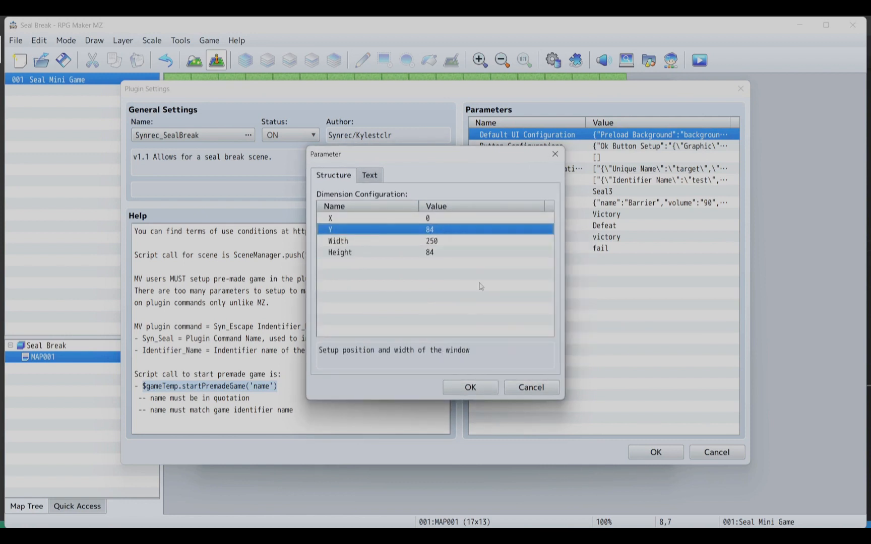
pyautogui.click(474, 387)
pyautogui.click(474, 387)
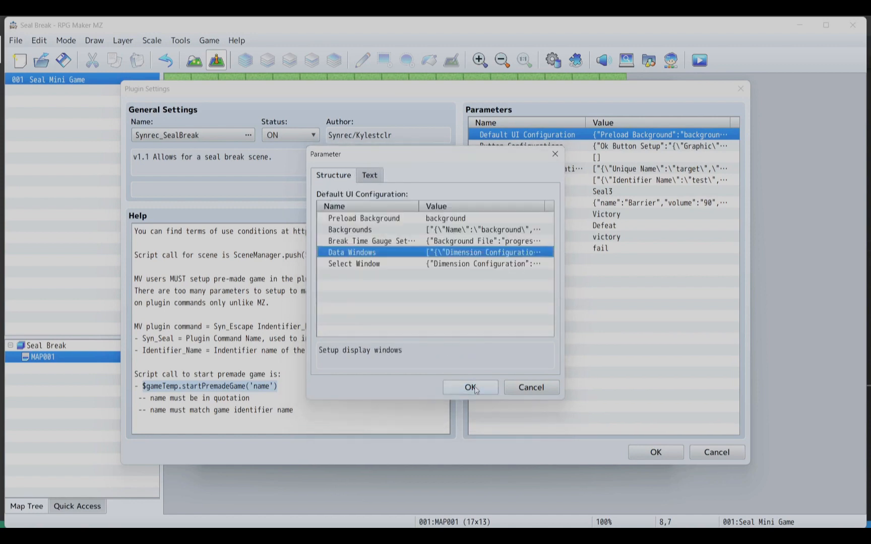
pyautogui.click(472, 387)
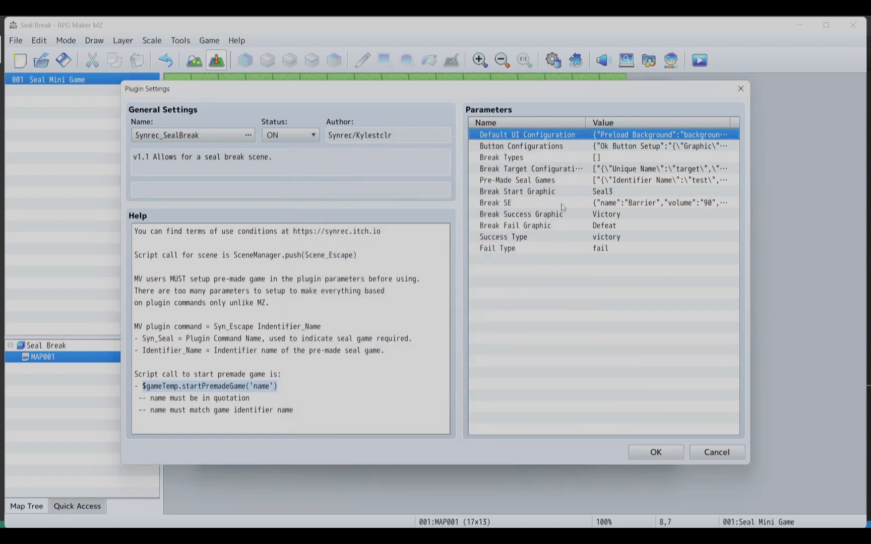
# Step: Inspect the Types list of the pre-made seal game "test" and leave it without making changes
pyautogui.click(512, 170)
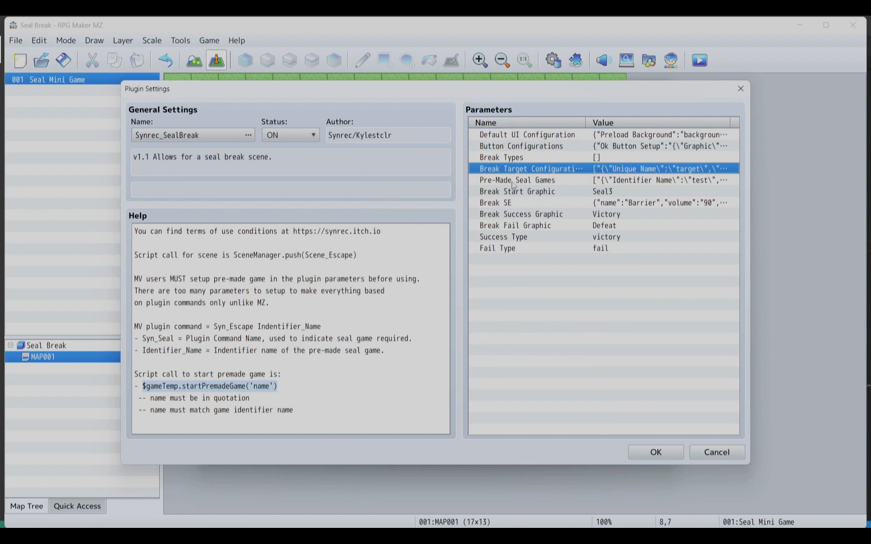
pyautogui.doubleClick(512, 181)
pyautogui.doubleClick(444, 207)
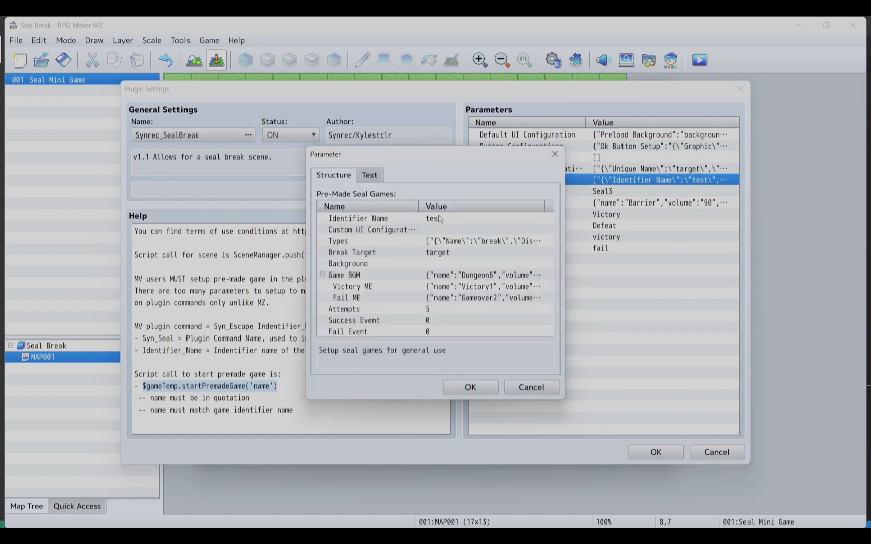
pyautogui.doubleClick(383, 240)
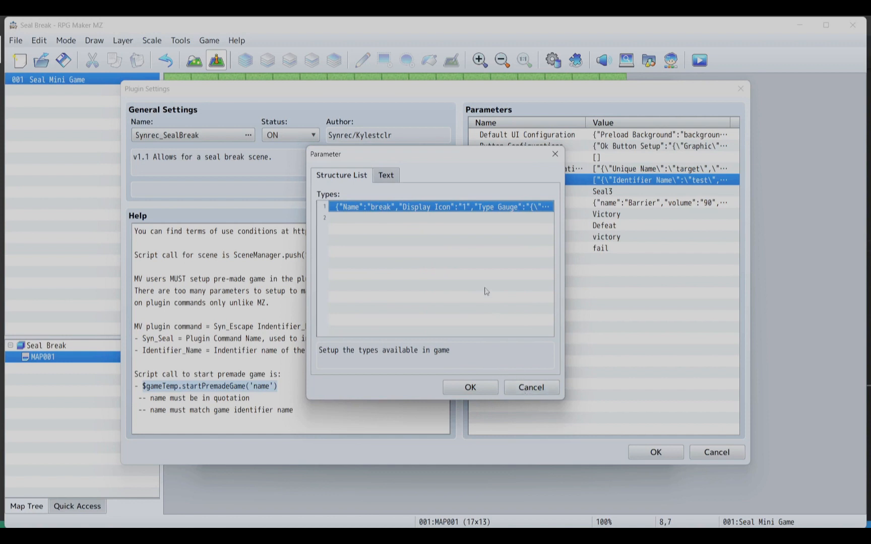
pyautogui.click(534, 393)
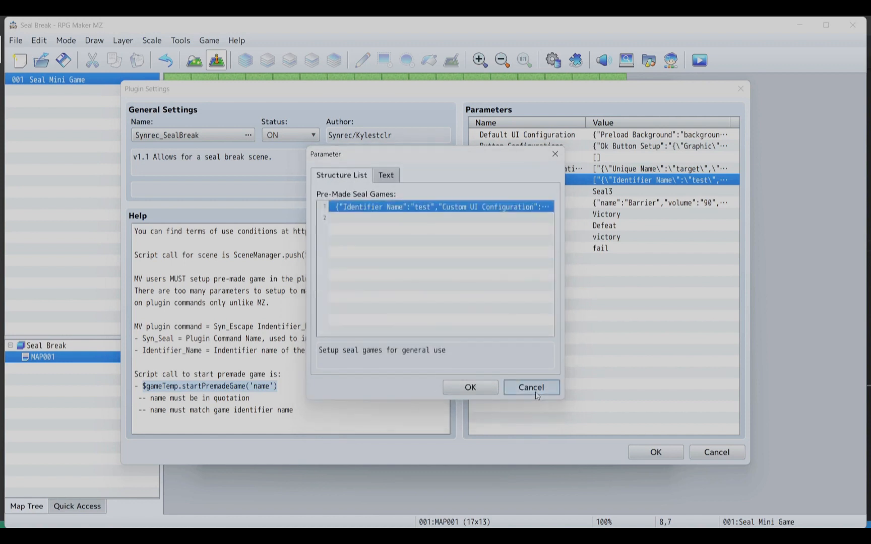
pyautogui.click(534, 393)
# Step: Set the break target's Position X to 636 and Position Y to 356 in the break target configurations
pyautogui.doubleClick(526, 171)
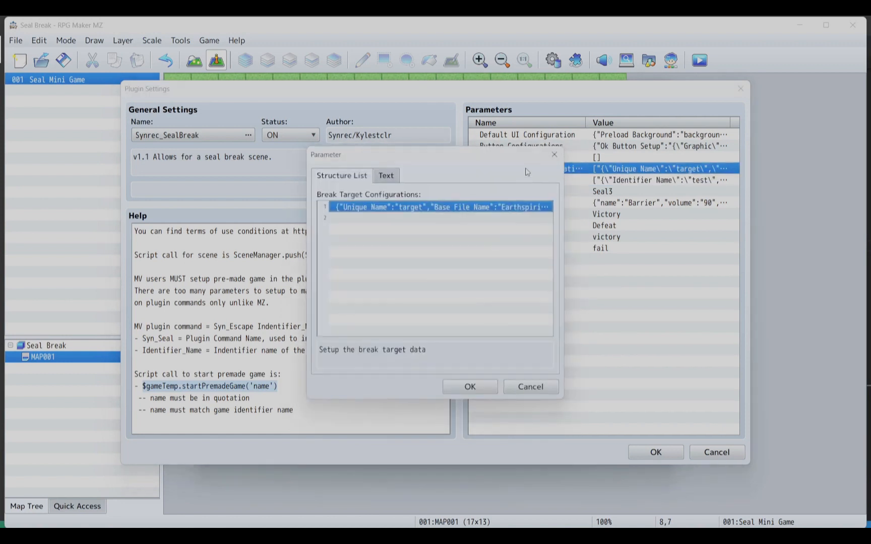
pyautogui.doubleClick(496, 207)
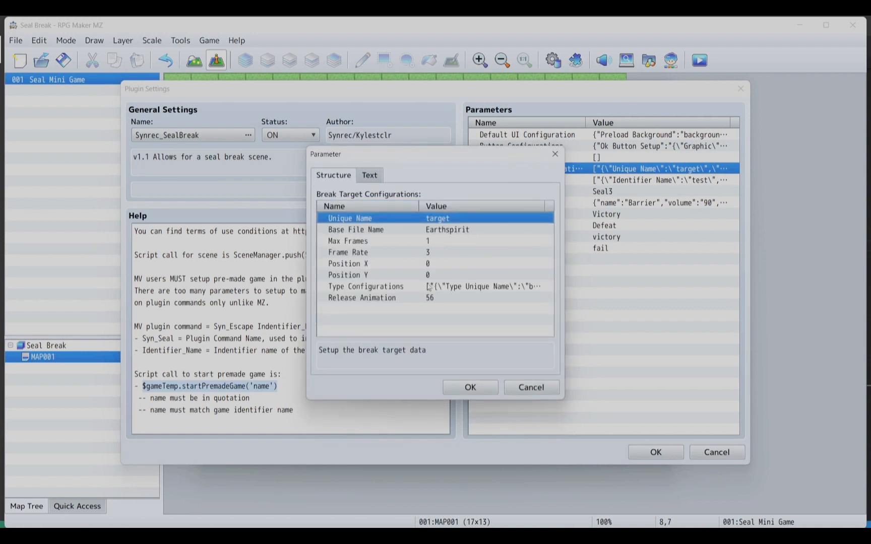
pyautogui.doubleClick(415, 264)
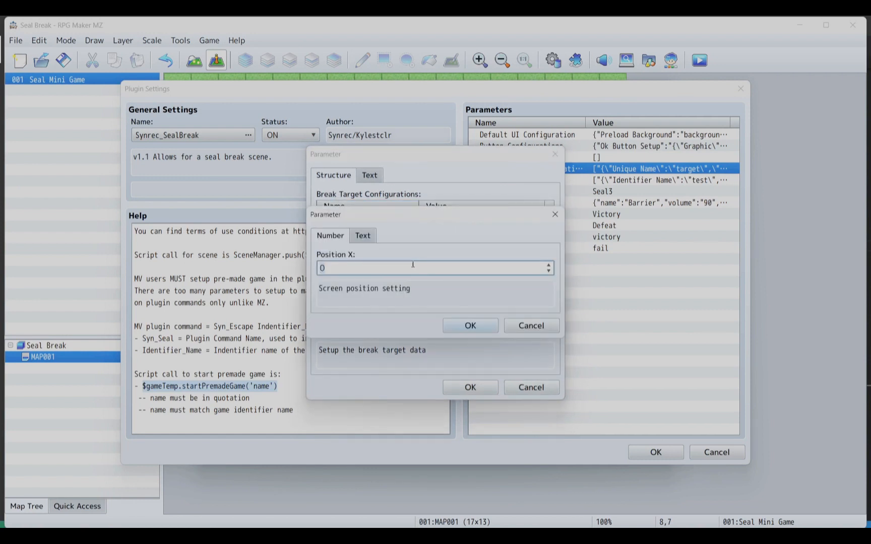
pyautogui.press('BackSpace')
pyautogui.write('636')
pyautogui.click(449, 323)
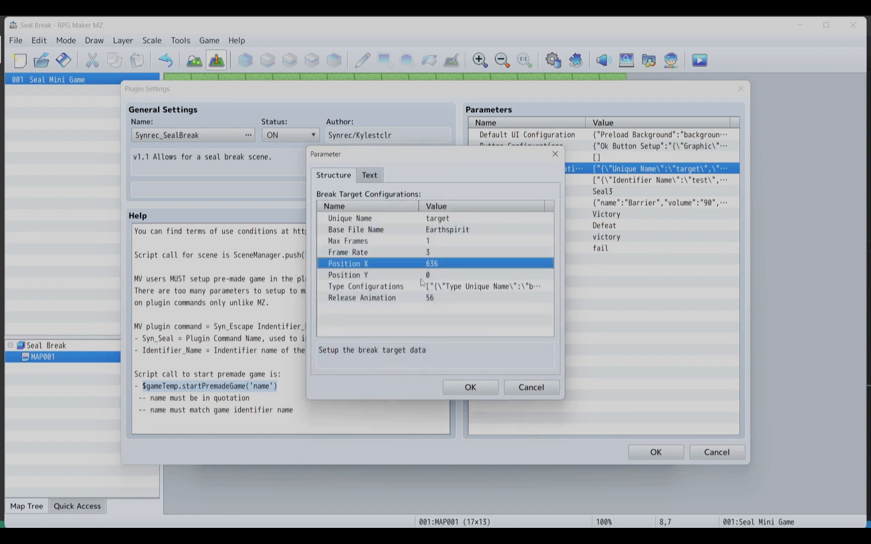
pyautogui.doubleClick(420, 279)
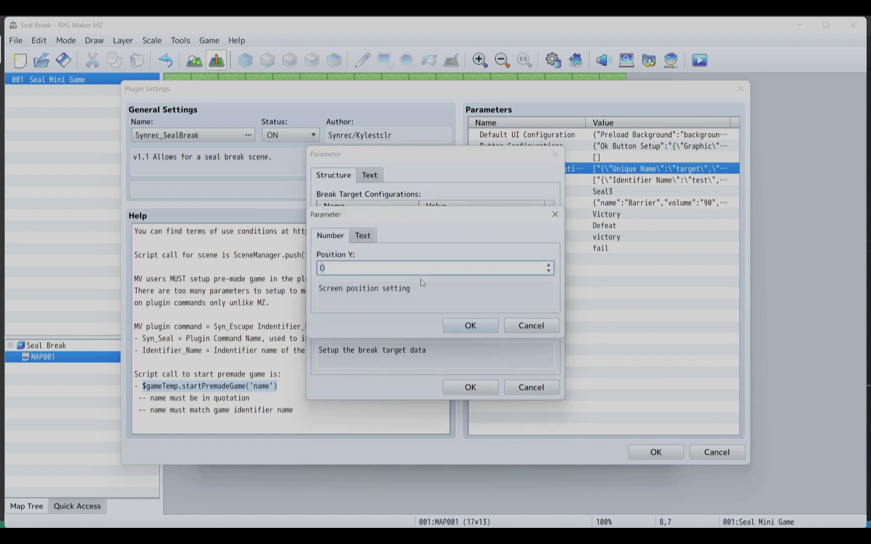
pyautogui.write('356')
pyautogui.click(474, 327)
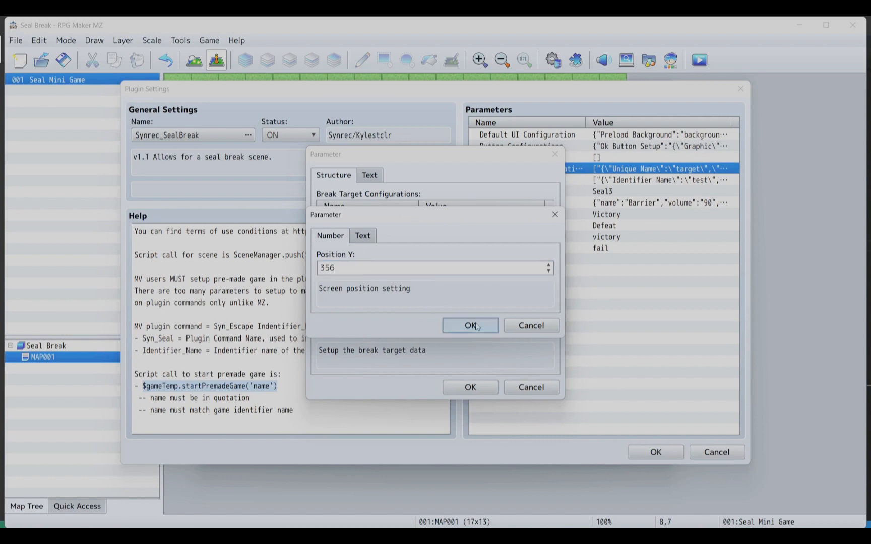
pyautogui.click(479, 395)
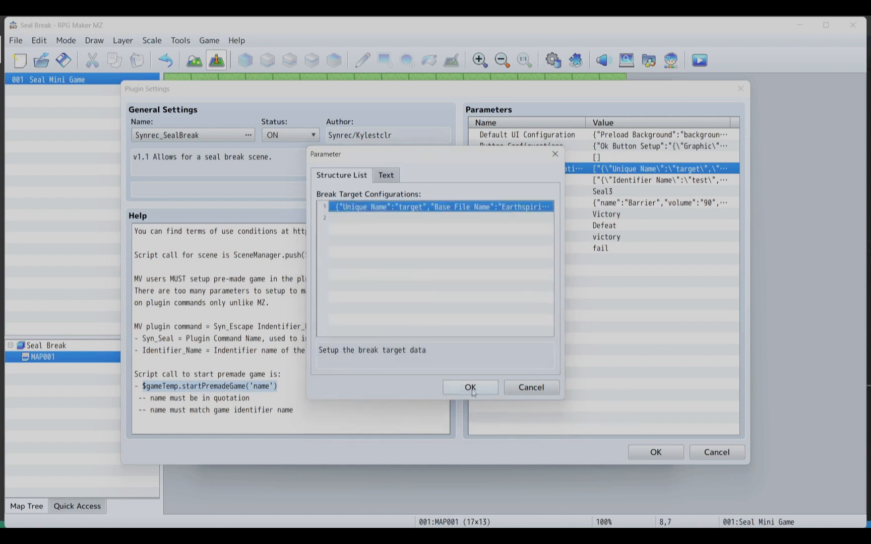
pyautogui.click(471, 388)
# Step: Set the Type Gauge's Position X to 636 in the "break" type of the pre-made seal game "test"
pyautogui.doubleClick(569, 181)
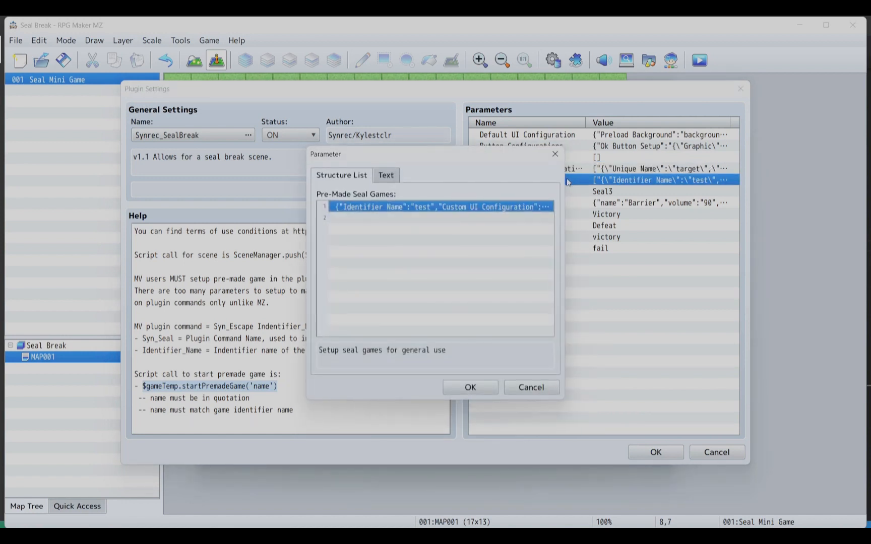
pyautogui.doubleClick(473, 211)
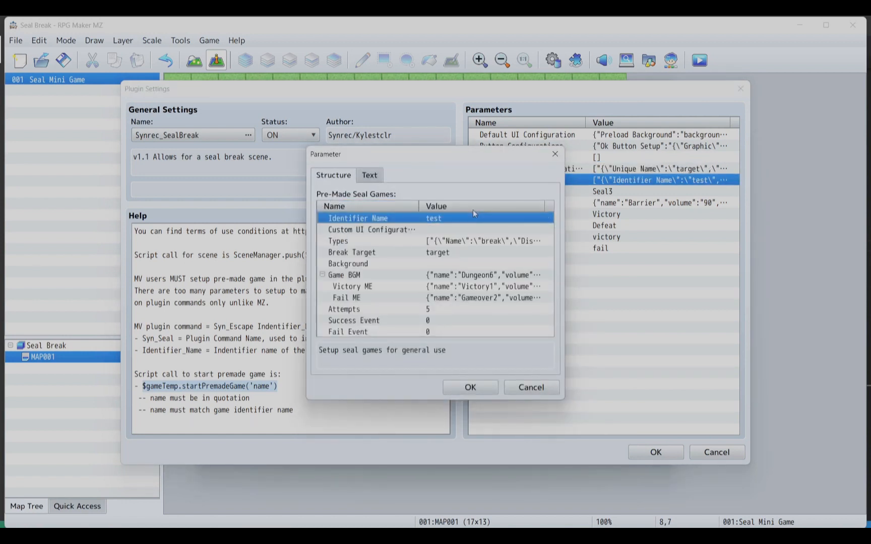
pyautogui.click(446, 242)
pyautogui.doubleClick(446, 242)
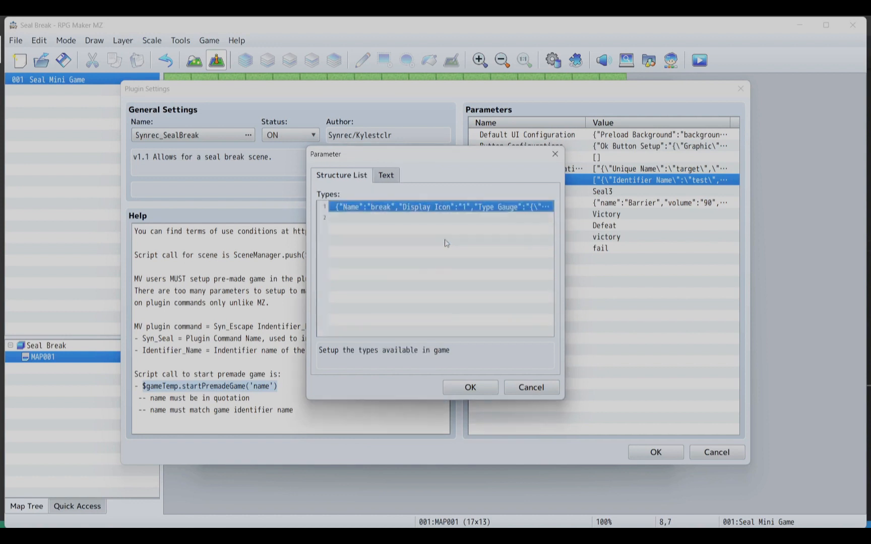
pyautogui.doubleClick(426, 204)
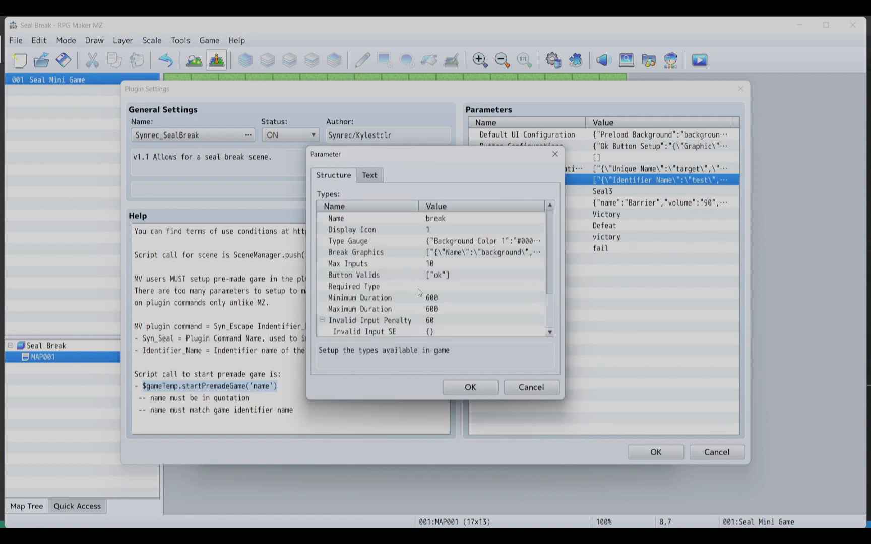
pyautogui.scroll(-2, 418, 292)
pyautogui.scroll(2, 418, 289)
pyautogui.doubleClick(439, 242)
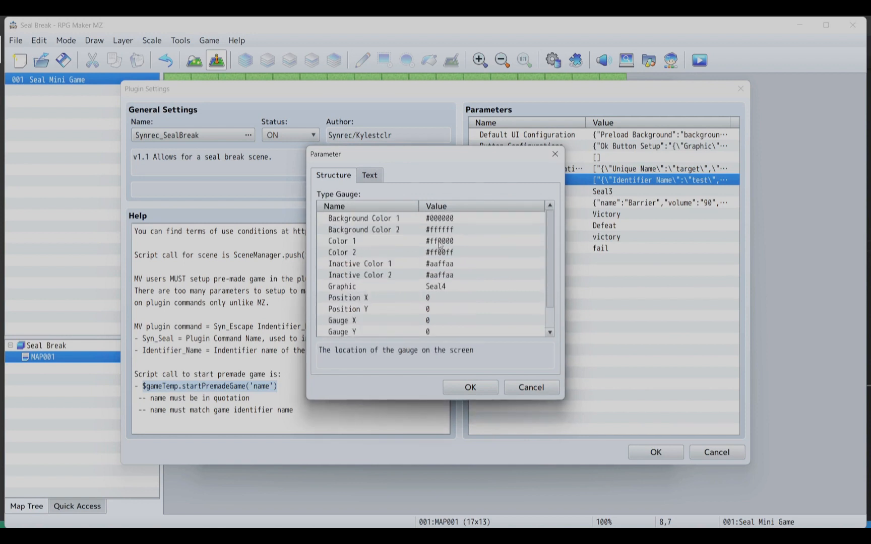
pyautogui.doubleClick(417, 301)
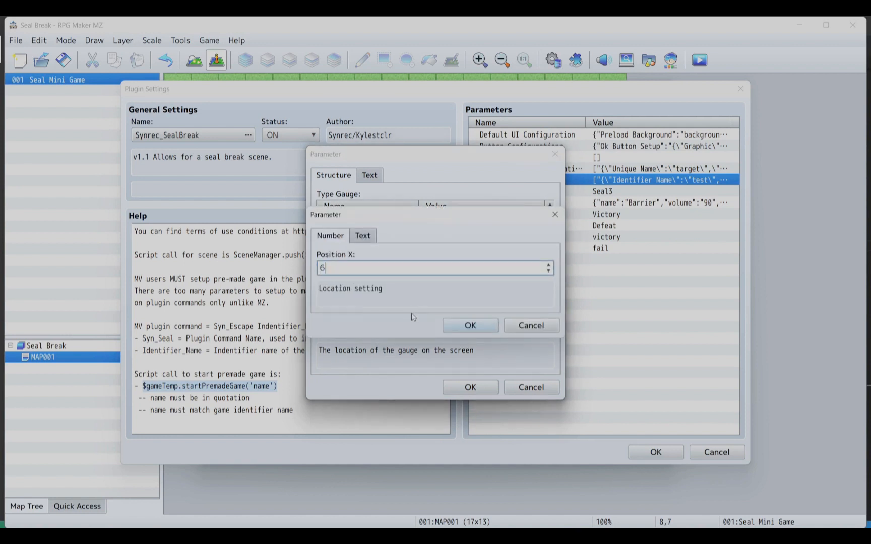
pyautogui.write('636')
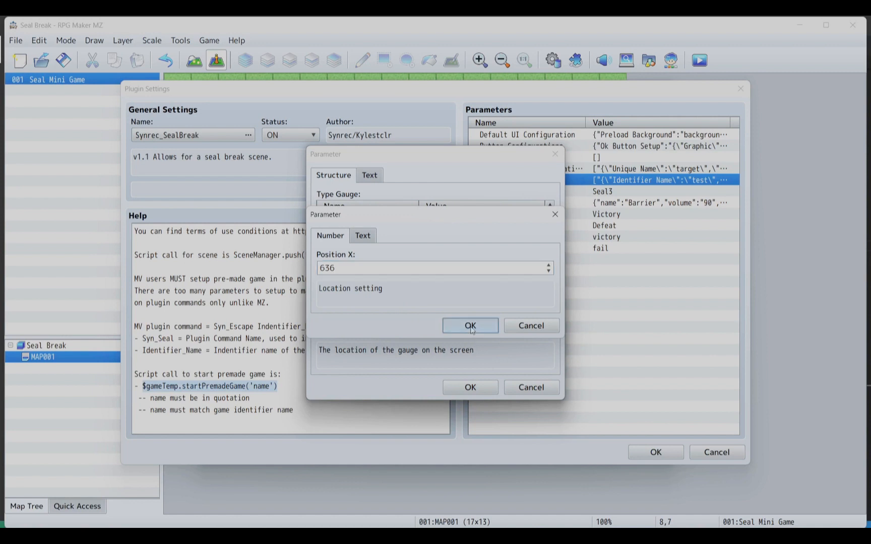
pyautogui.click(470, 326)
# Step: Set the Type Gauge's Position Y to 356 and confirm the gauge settings
pyautogui.doubleClick(423, 310)
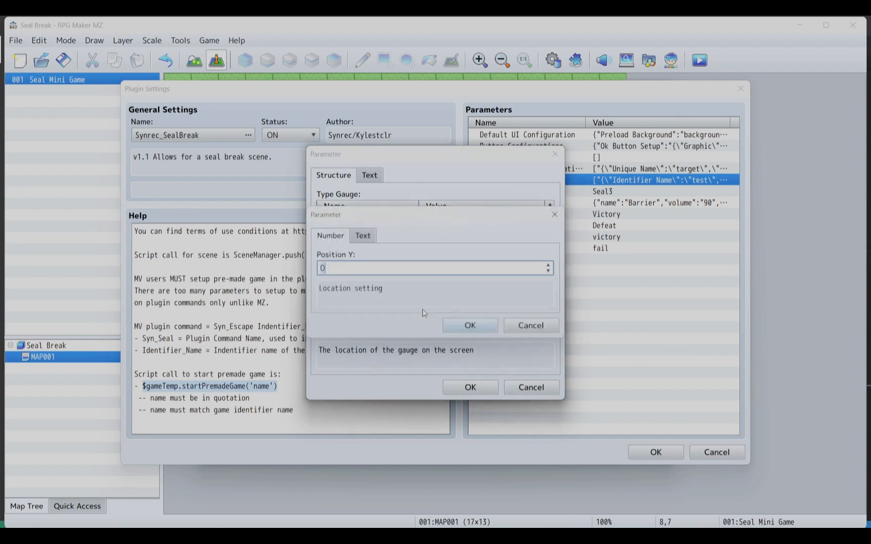
pyautogui.write('356')
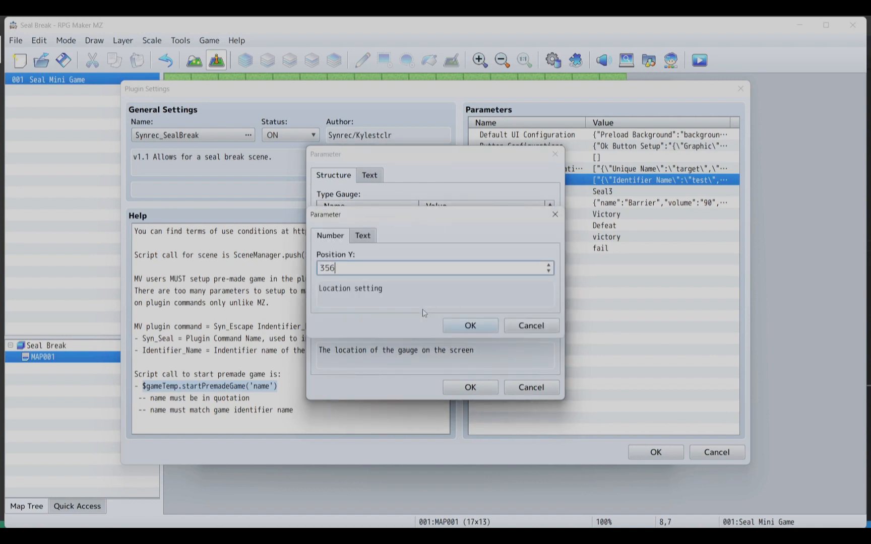
pyautogui.click(479, 330)
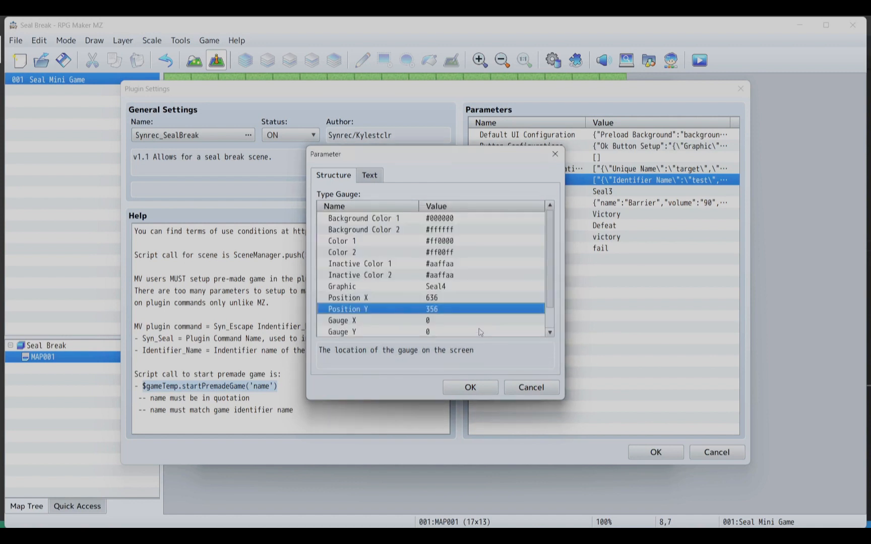
pyautogui.click(470, 387)
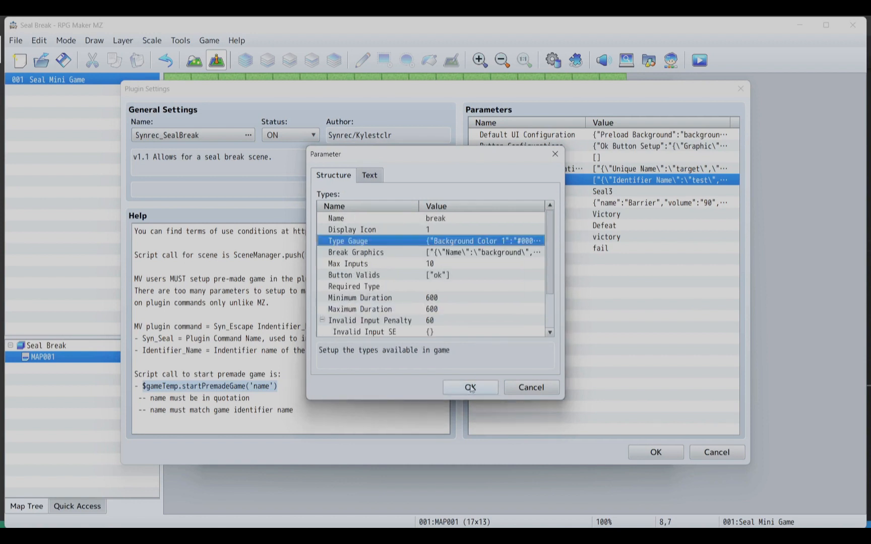
# Step: Confirm the break type and pre-made seal game settings, then apply the plugin changes and leave the Plugin Manager
pyautogui.click(471, 388)
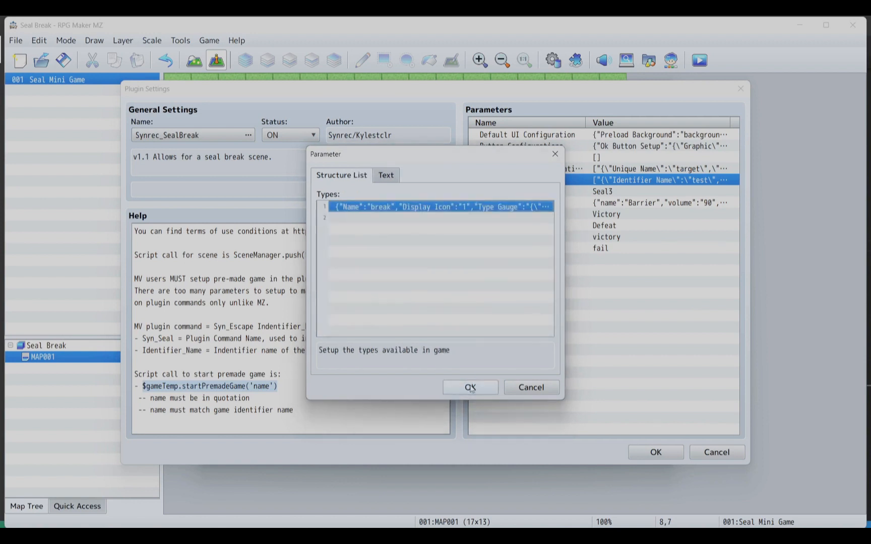
pyautogui.click(470, 387)
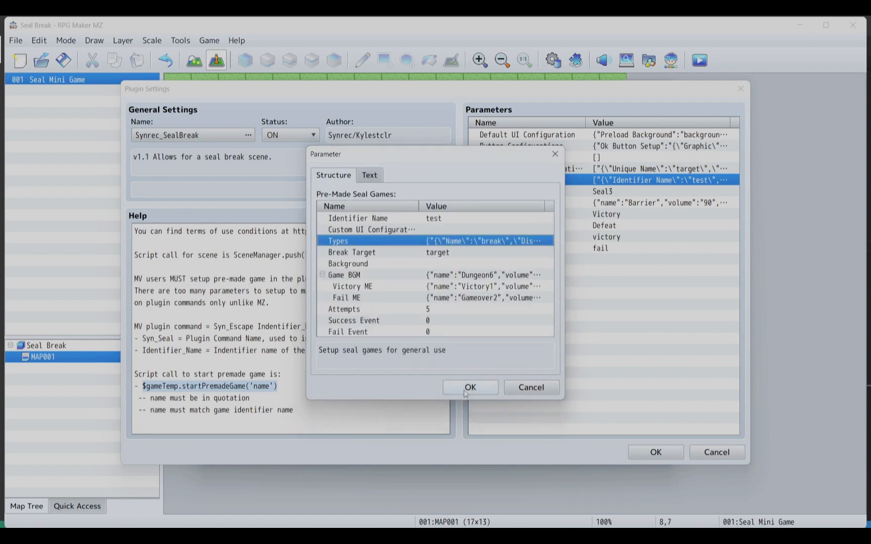
pyautogui.click(470, 387)
pyautogui.click(468, 389)
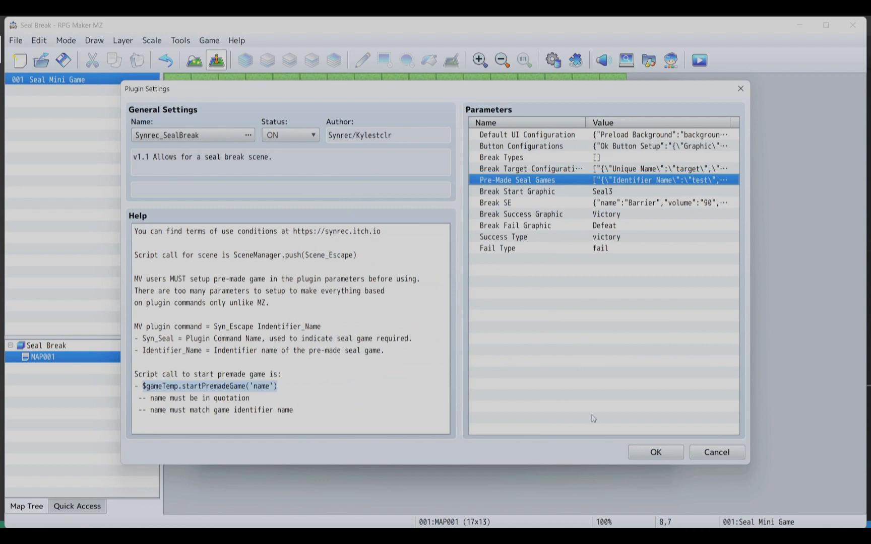
pyautogui.click(655, 452)
pyautogui.click(639, 452)
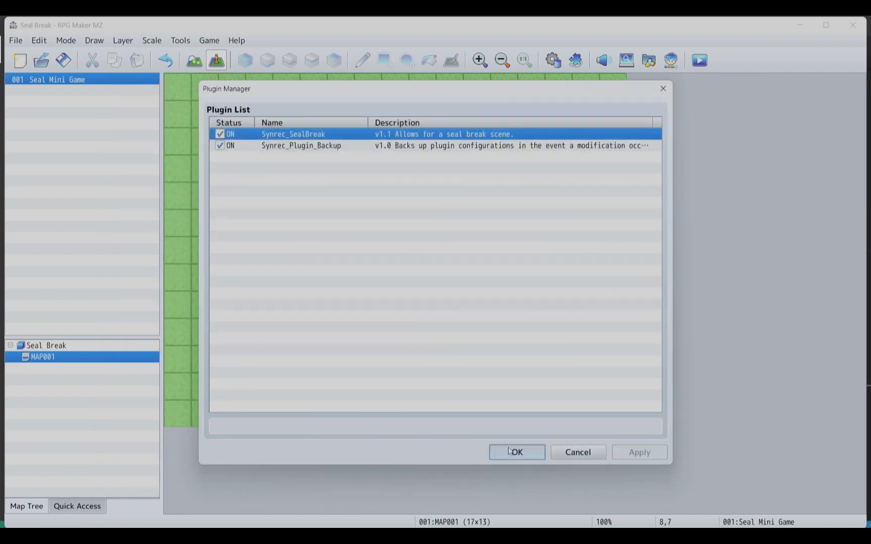
pyautogui.click(517, 452)
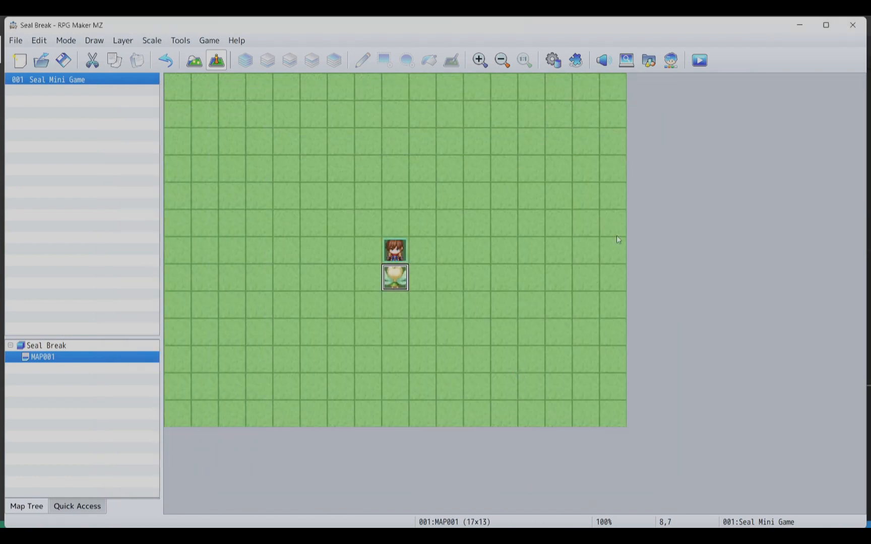
# Step: Playtest the project and start the seal game from the "Start Game?" dialogue to check the gauge placement
pyautogui.click(700, 61)
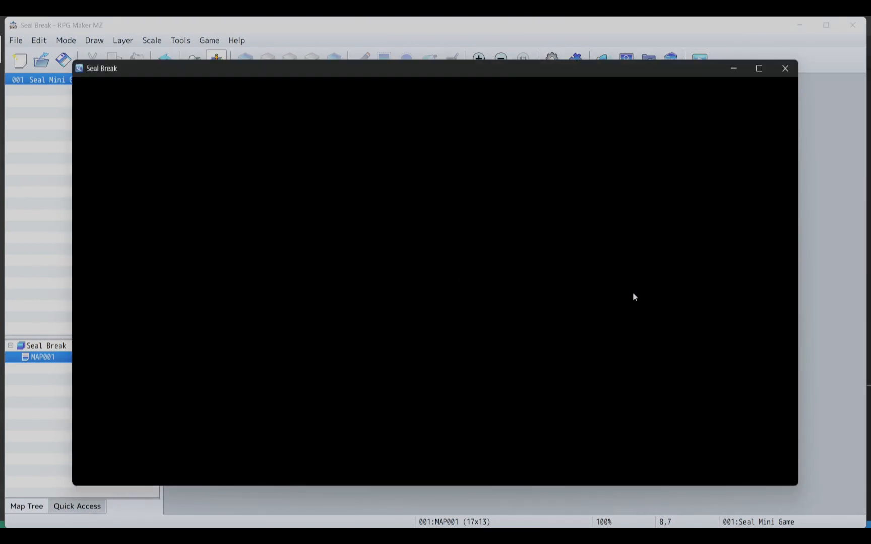
pyautogui.press('Return')
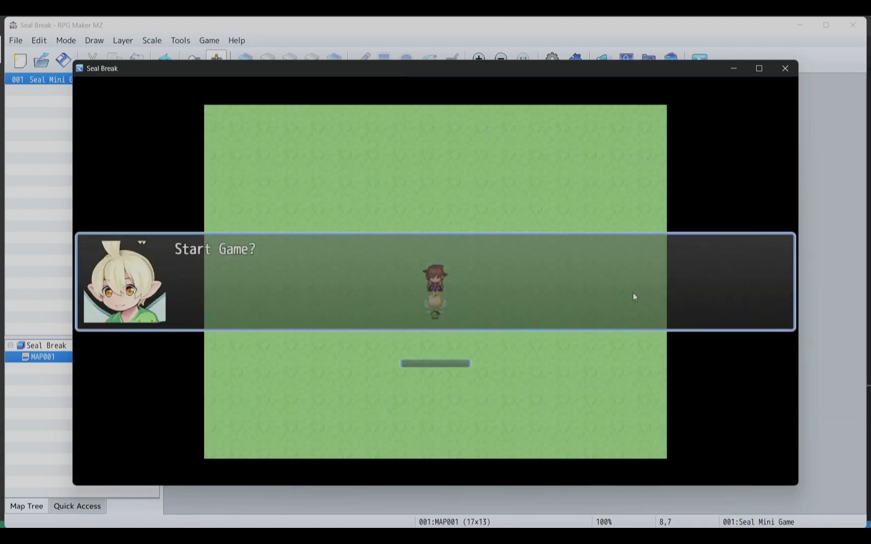
pyautogui.press('Return')
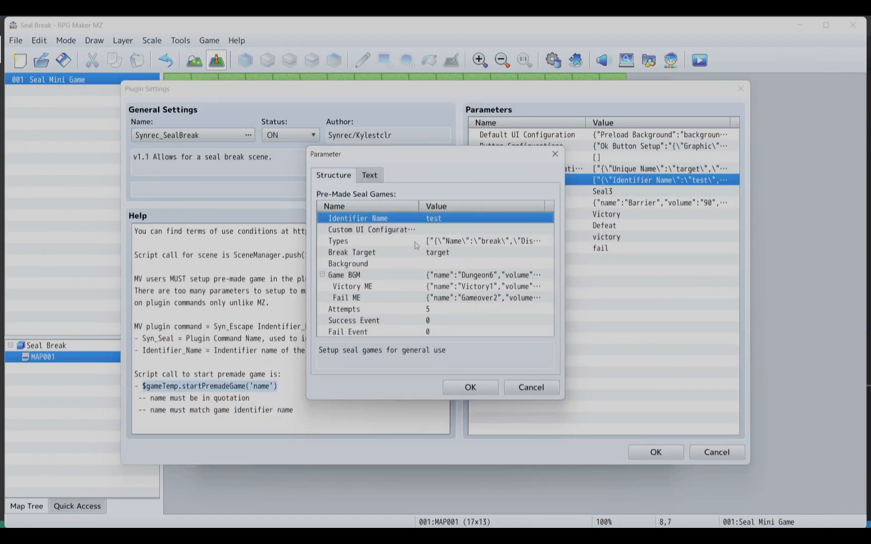
# Step: Set the break type's Type Gauge Position X to 540 and Position Y to 270 in the pre-made seal game
pyautogui.doubleClick(416, 242)
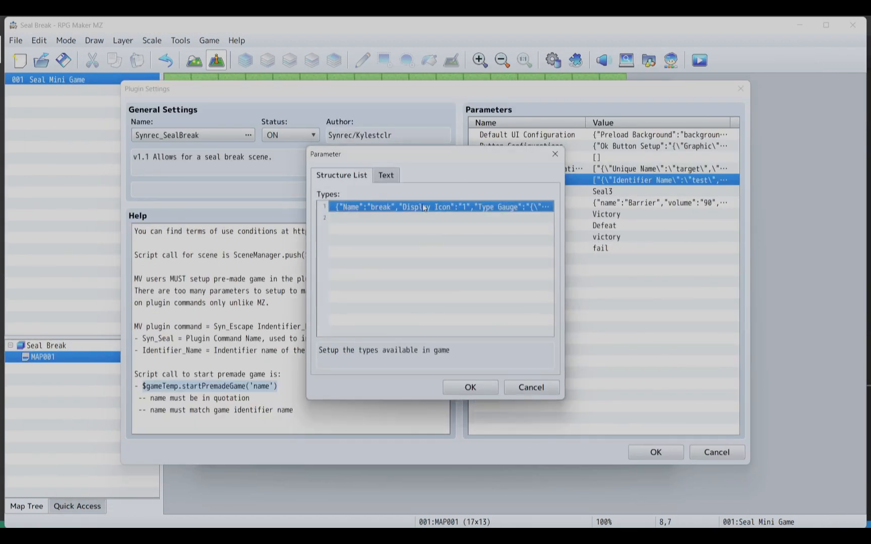
pyautogui.doubleClick(423, 208)
pyautogui.doubleClick(412, 241)
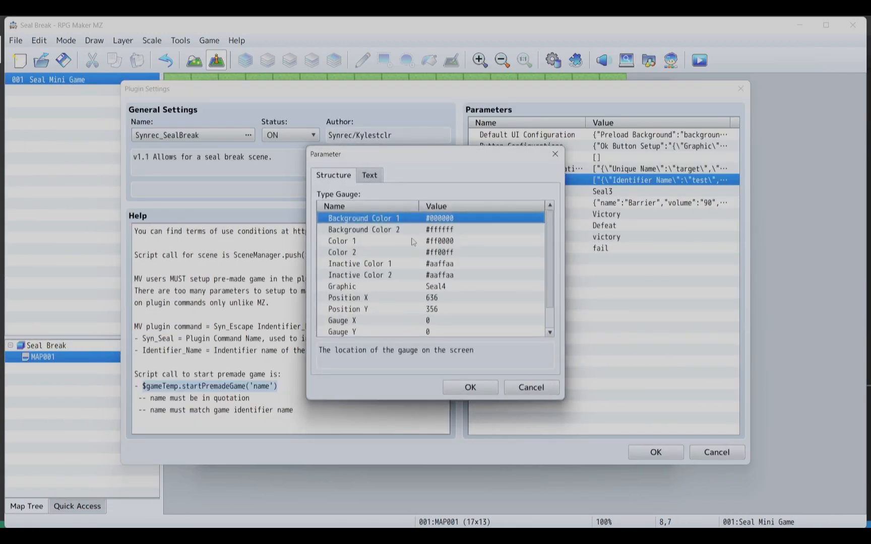
pyautogui.scroll(-1, 431, 293)
pyautogui.click(431, 286)
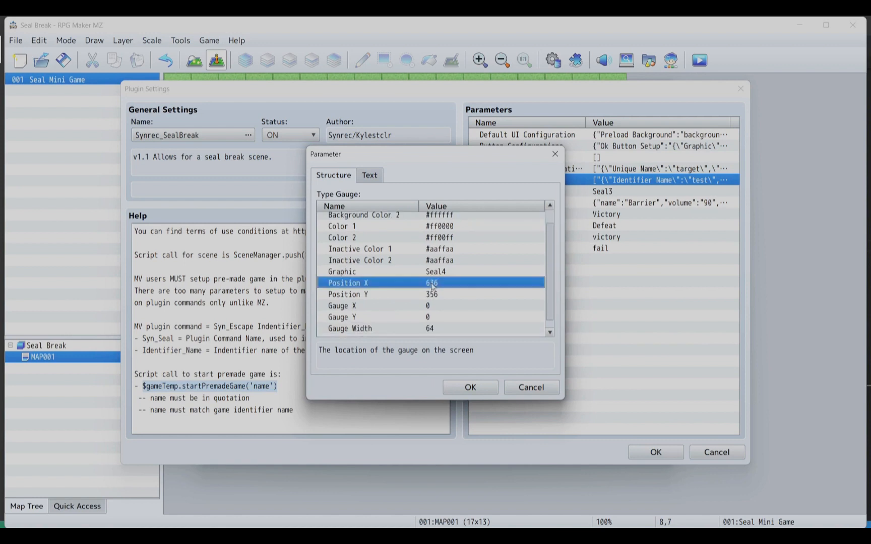
pyautogui.doubleClick(432, 285)
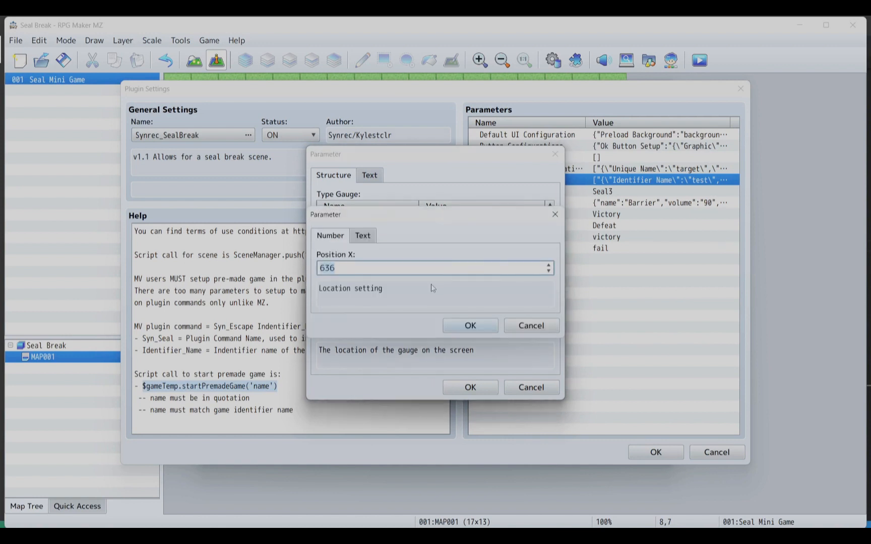
pyautogui.write('540')
pyautogui.click(466, 326)
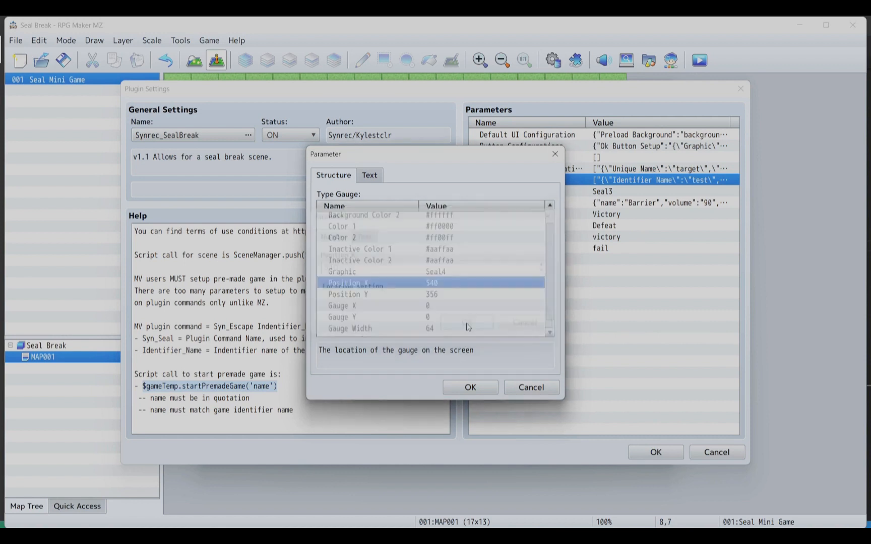
pyautogui.doubleClick(438, 300)
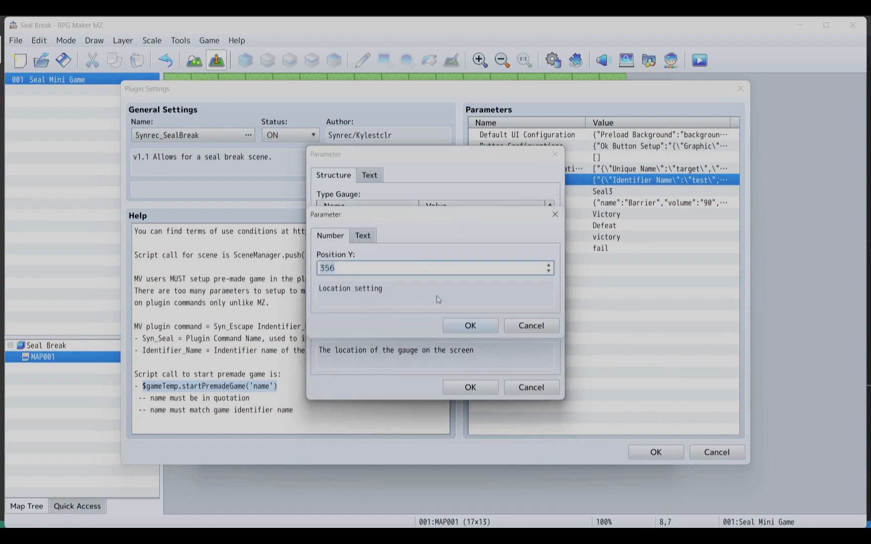
pyautogui.write('270')
pyautogui.click(457, 326)
pyautogui.click(462, 387)
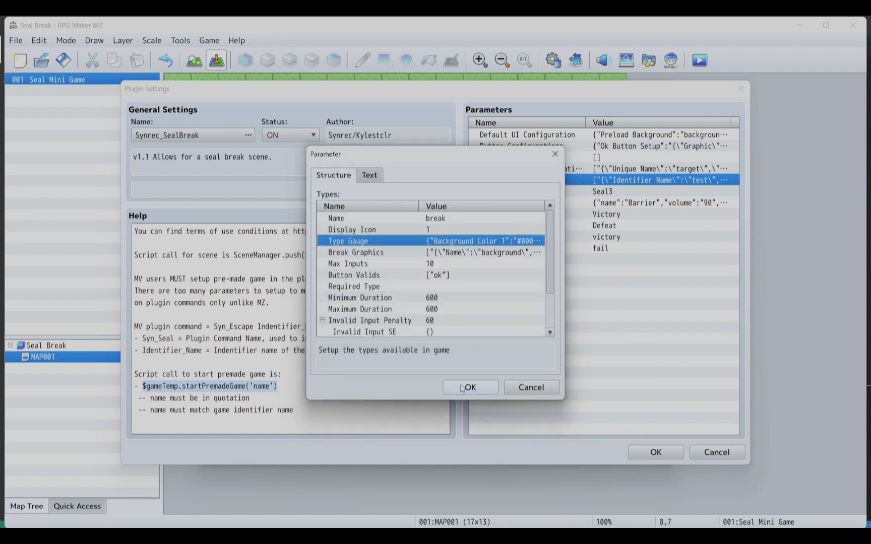
# Step: Confirm the seal game and plugin settings through to the Plugin Manager, then playtest the project
pyautogui.click(461, 387)
pyautogui.click(461, 387)
pyautogui.click(461, 387)
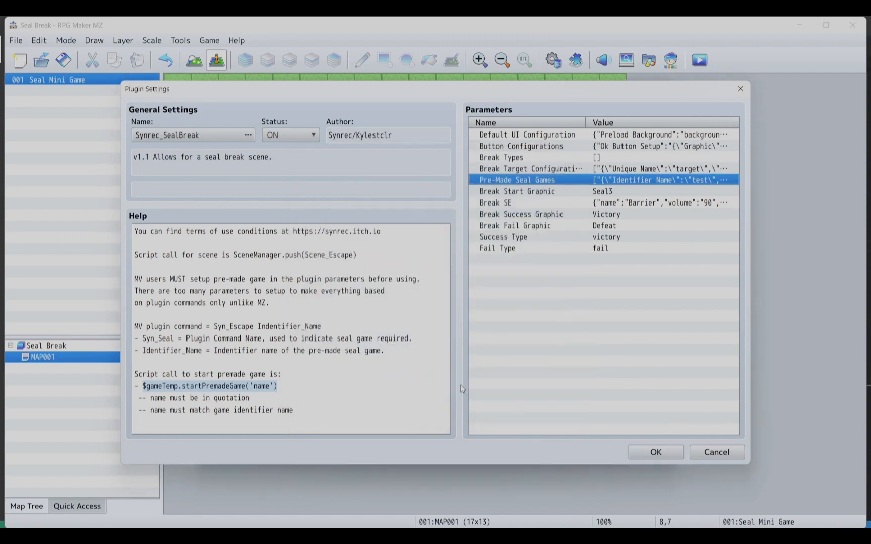
pyautogui.click(661, 450)
pyautogui.click(511, 451)
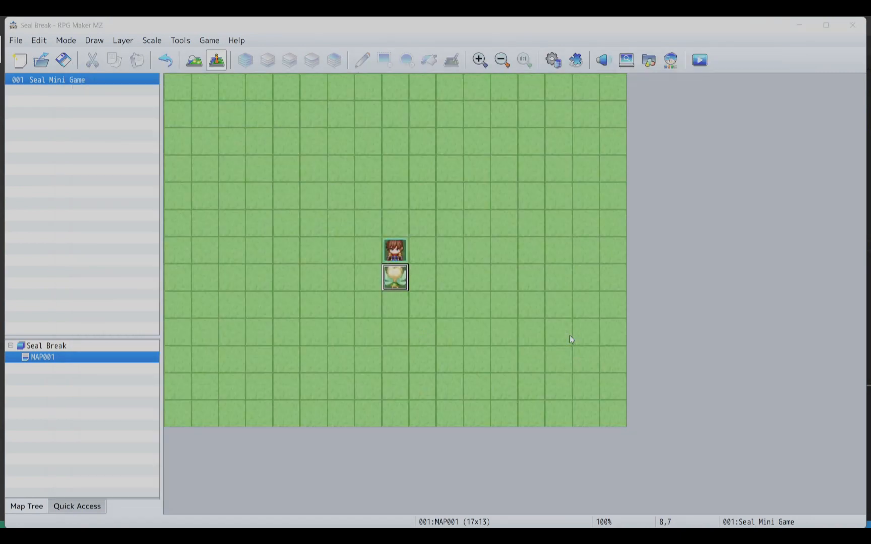
pyautogui.hotkey('ctrl', 'r')
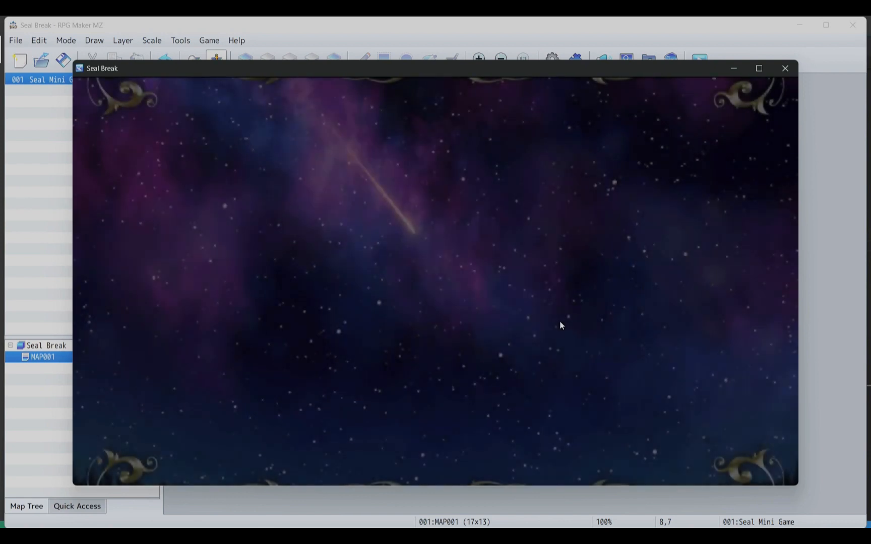
pyautogui.press('Return')
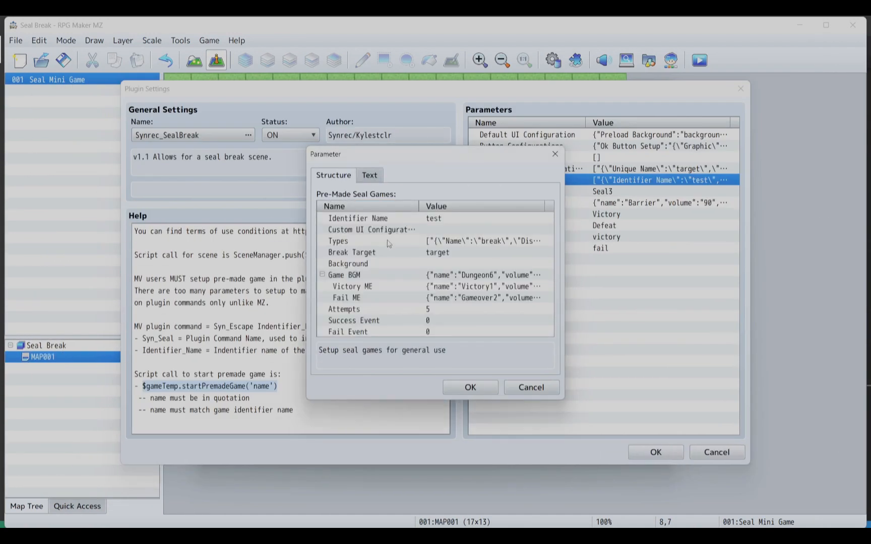
# Step: Set the break type's Type Gauge Position X to 480 in the pre-made seal game
pyautogui.doubleClick(388, 244)
pyautogui.doubleClick(396, 208)
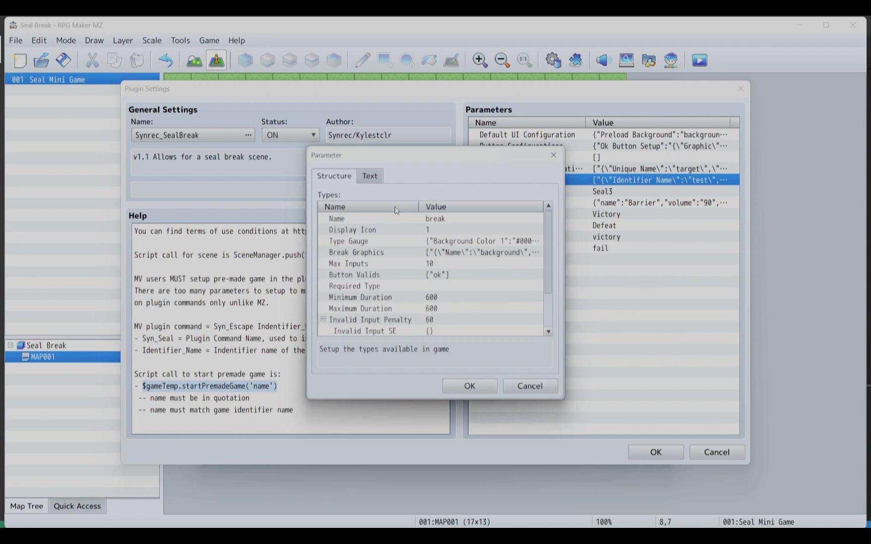
pyautogui.doubleClick(397, 241)
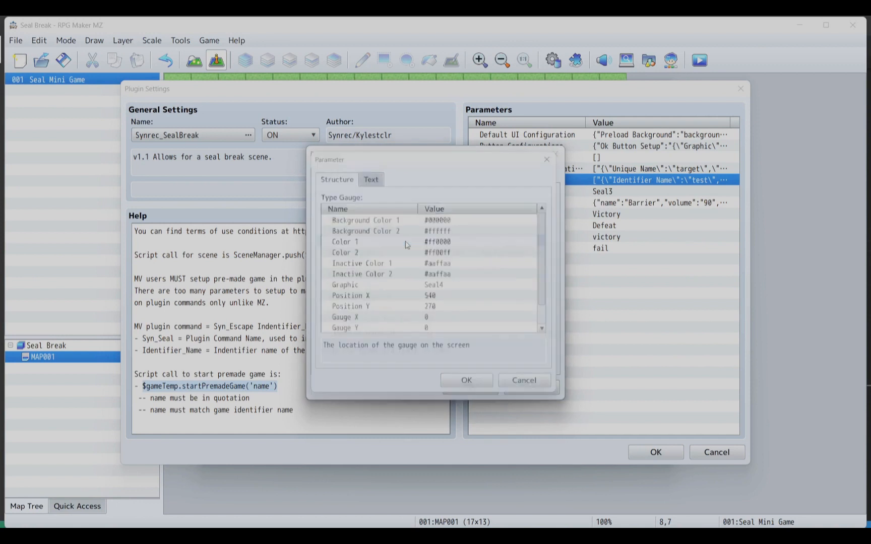
pyautogui.click(430, 301)
pyautogui.doubleClick(430, 298)
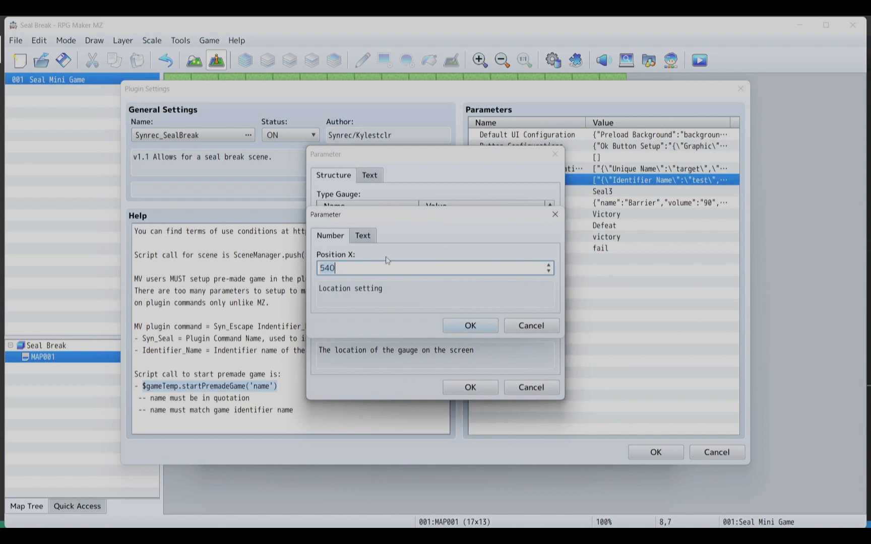
pyautogui.write('48')
pyautogui.click(446, 326)
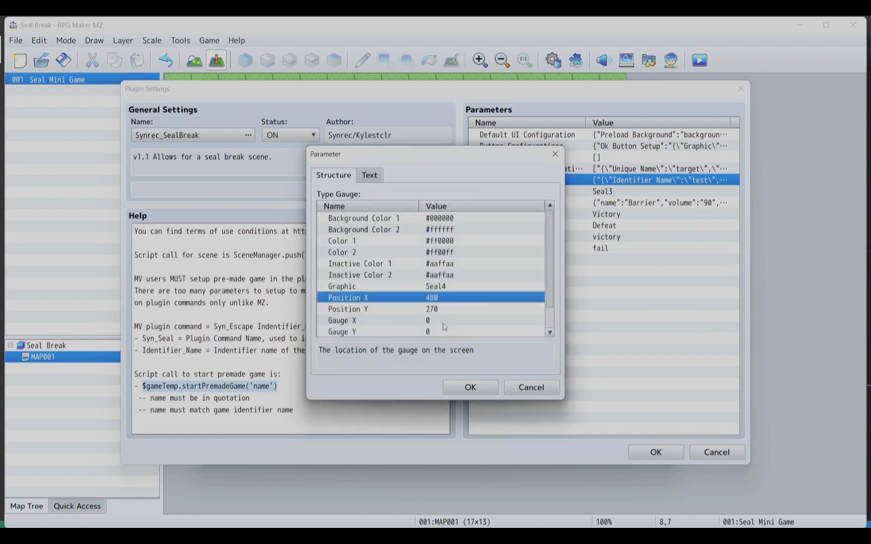
# Step: Set the Type Gauge's Position Y to 210 and confirm the gauge settings
pyautogui.doubleClick(438, 310)
pyautogui.write('210')
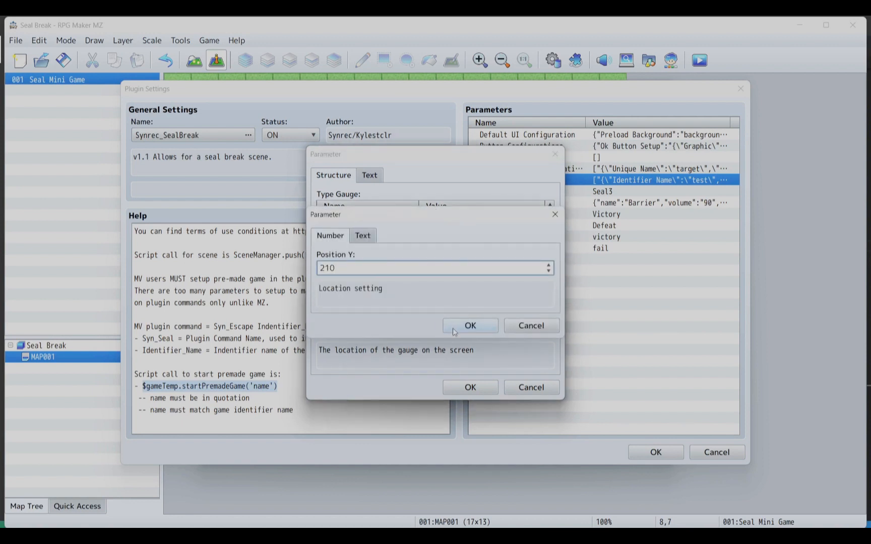
pyautogui.click(455, 326)
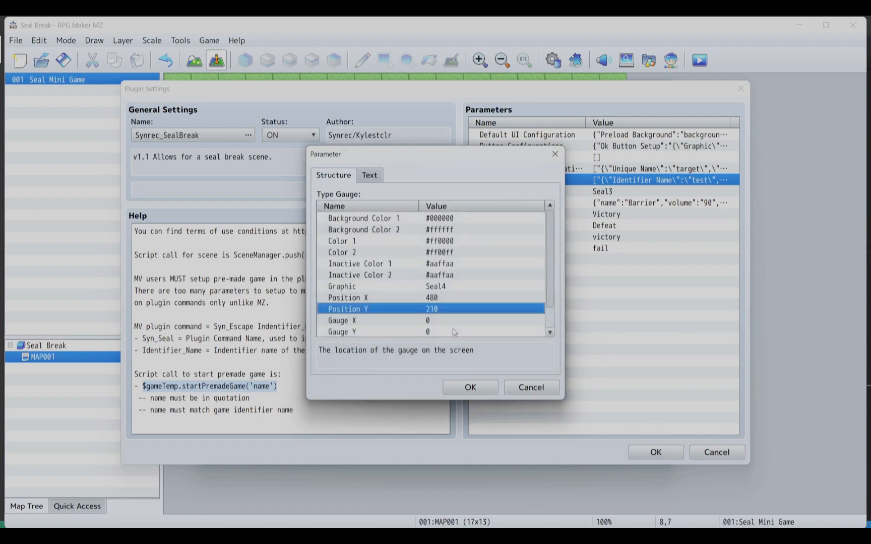
pyautogui.scroll(-1, 455, 330)
pyautogui.scroll(1, 430, 316)
pyautogui.scroll(-1, 436, 330)
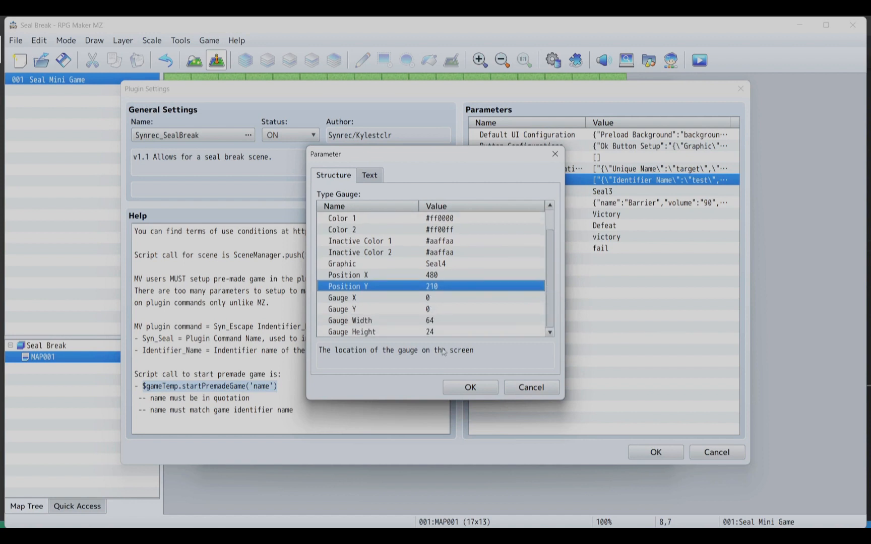
pyautogui.click(466, 387)
# Step: Set the break type's Animation X and Animation Y to 96
pyautogui.scroll(-2, 465, 323)
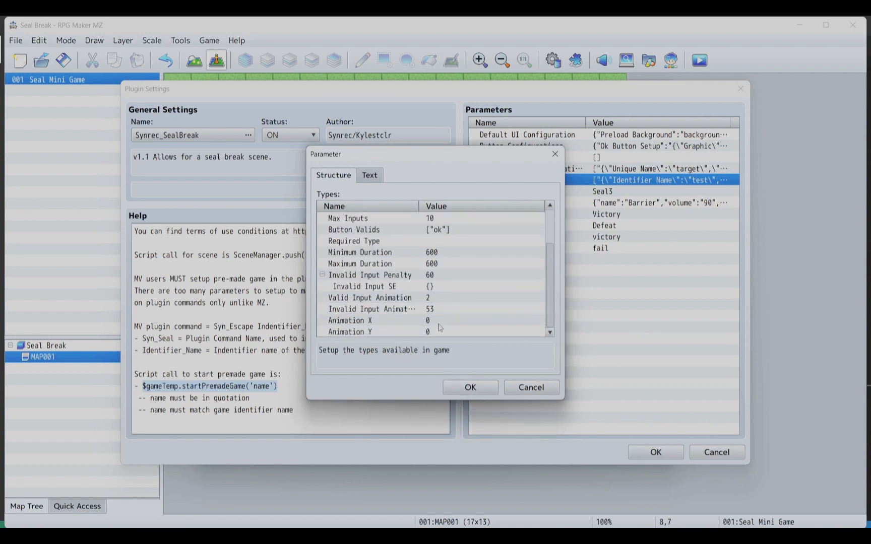
pyautogui.click(418, 322)
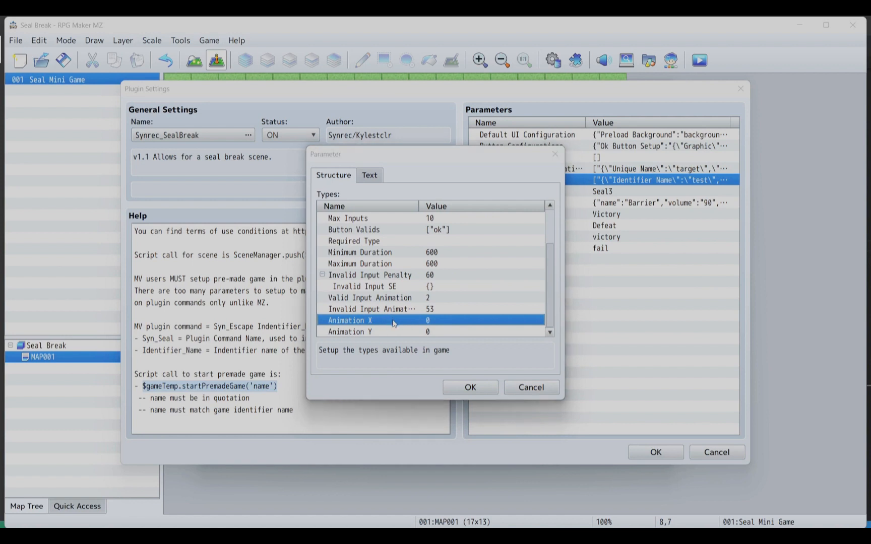
pyautogui.doubleClick(394, 321)
pyautogui.write('9')
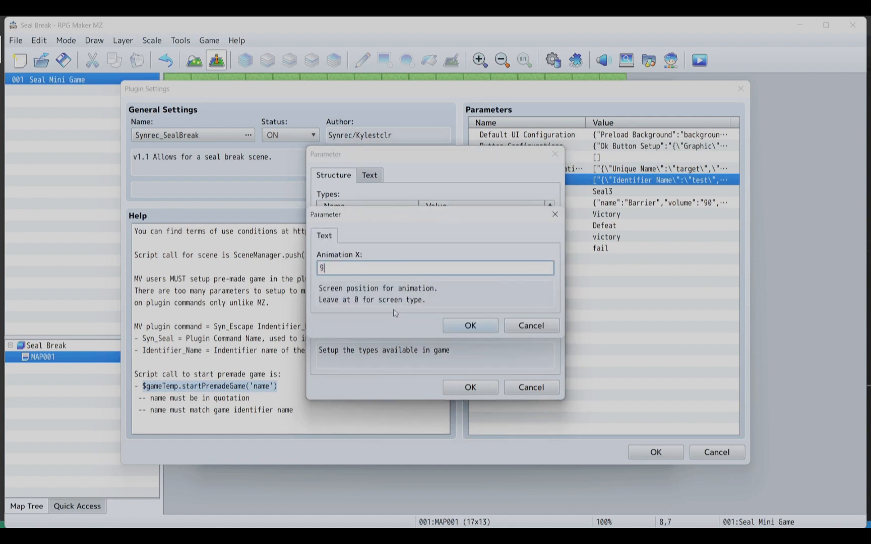
pyautogui.write('6')
pyautogui.click(466, 328)
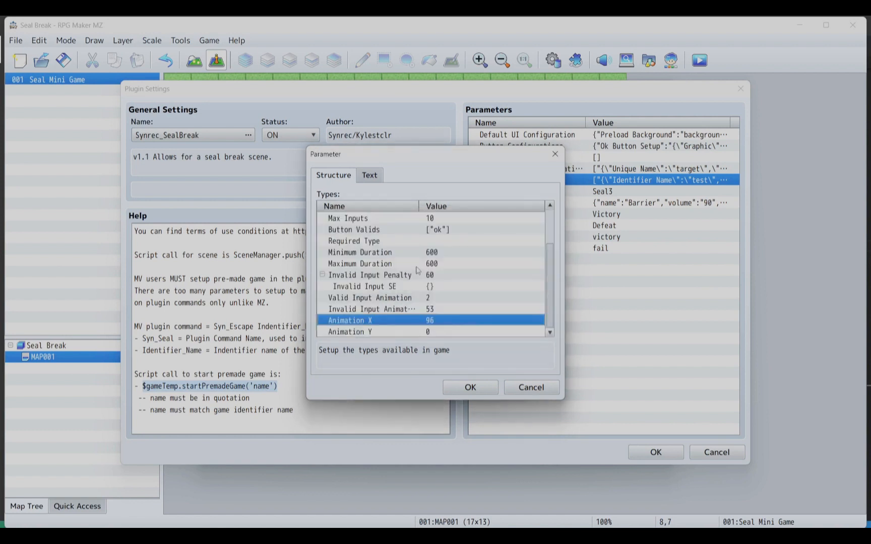
pyautogui.doubleClick(424, 332)
pyautogui.write('9')
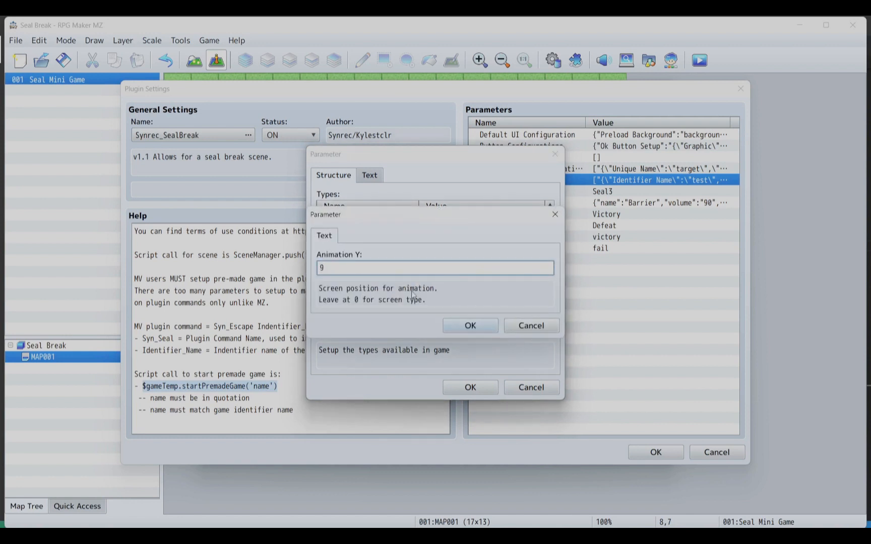
pyautogui.write('6')
pyautogui.click(469, 326)
# Step: Confirm the break type, pre-made seal game and plugin settings, then apply the changes and leave the Plugin Manager
pyautogui.click(470, 387)
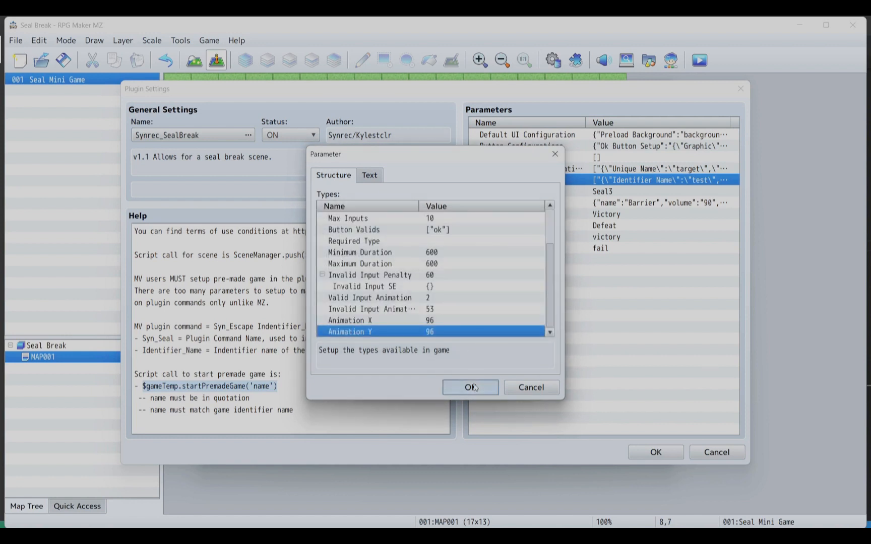
pyautogui.click(470, 387)
pyautogui.click(471, 387)
pyautogui.click(471, 387)
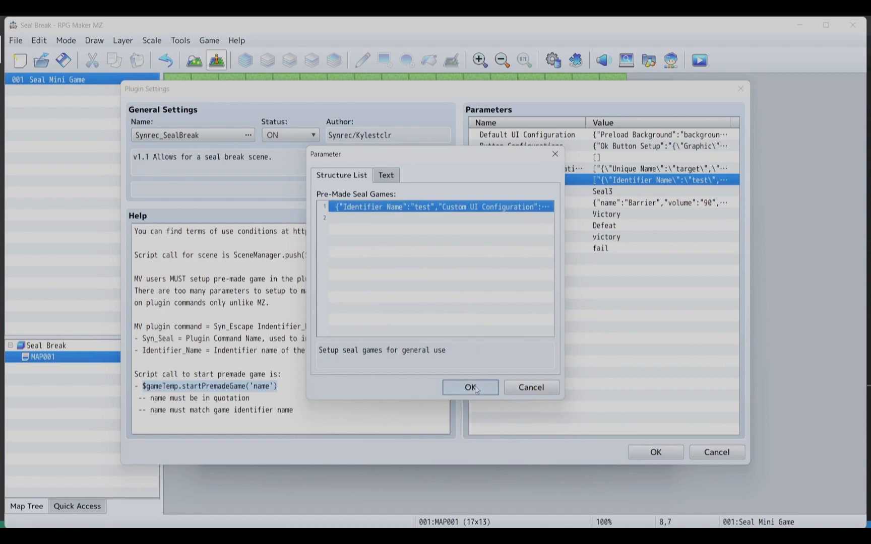
pyautogui.click(645, 451)
pyautogui.click(640, 453)
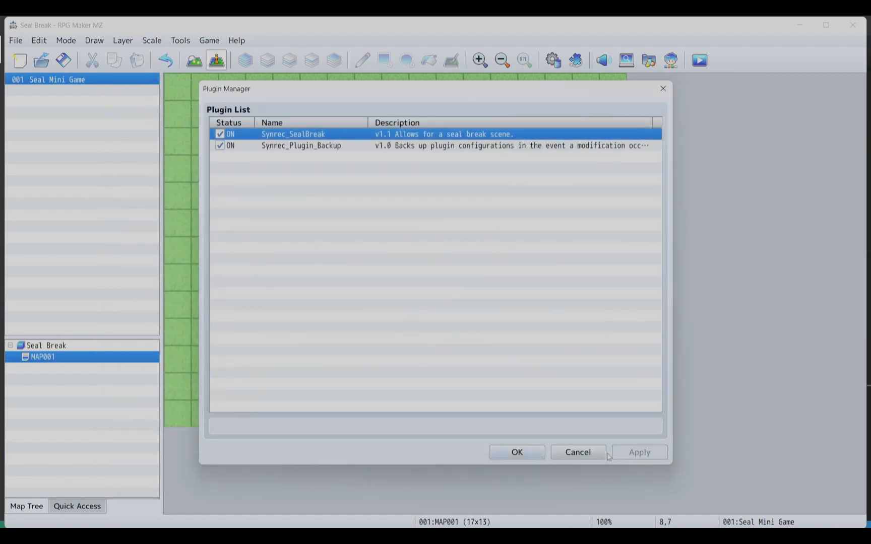
pyautogui.click(516, 454)
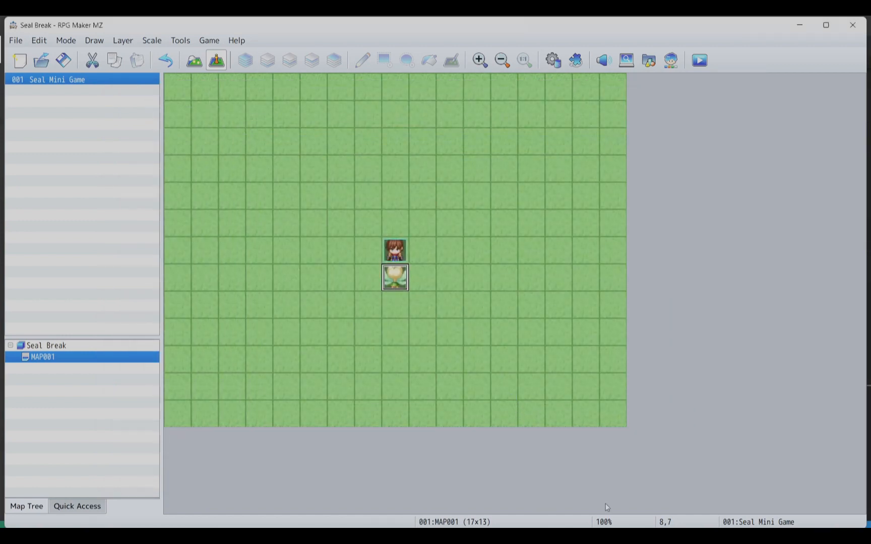
# Step: Playtest the project and start the seal game to check the gauge and input animation placement
pyautogui.hotkey('ctrl', 'r')
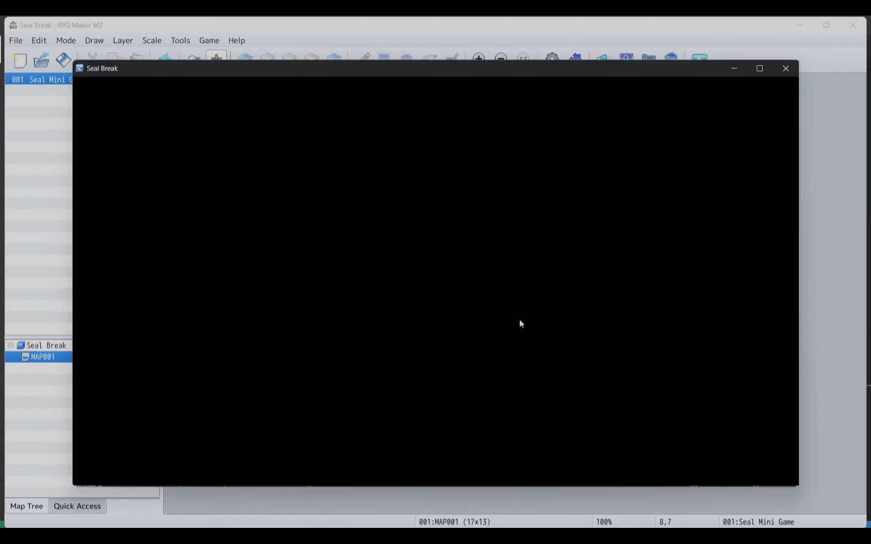
pyautogui.press('Return')
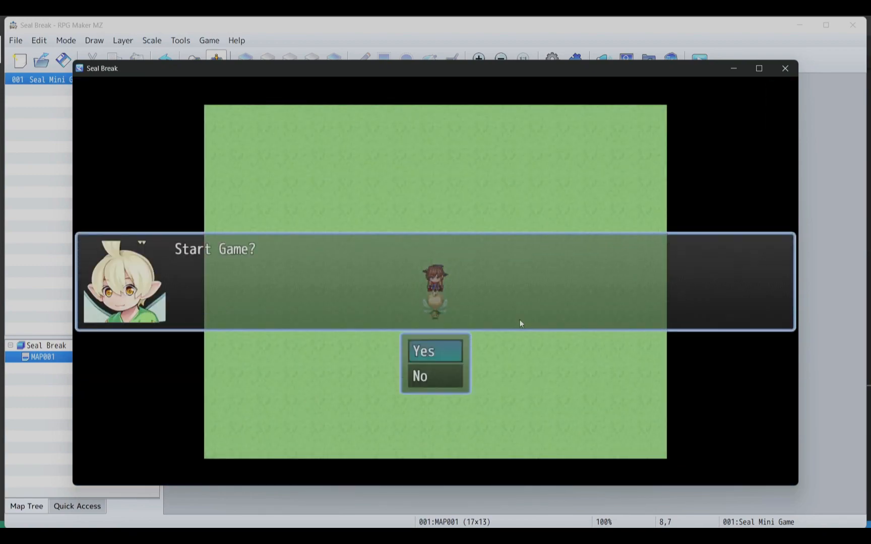
pyautogui.press('Return')
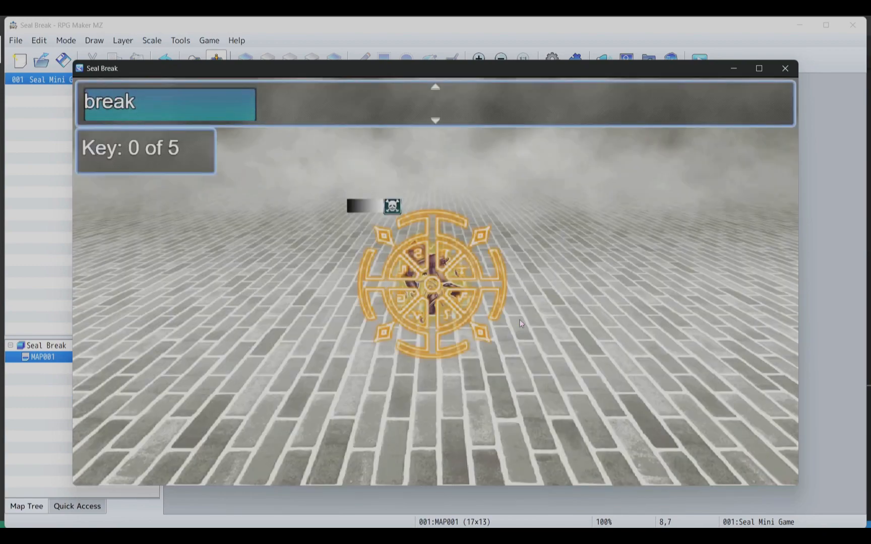
pyautogui.press('Return')
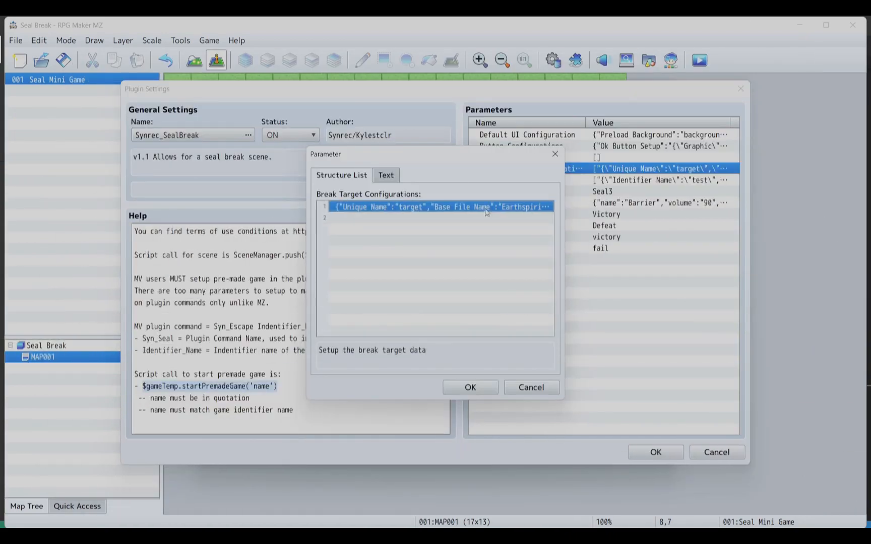
pyautogui.doubleClick(460, 292)
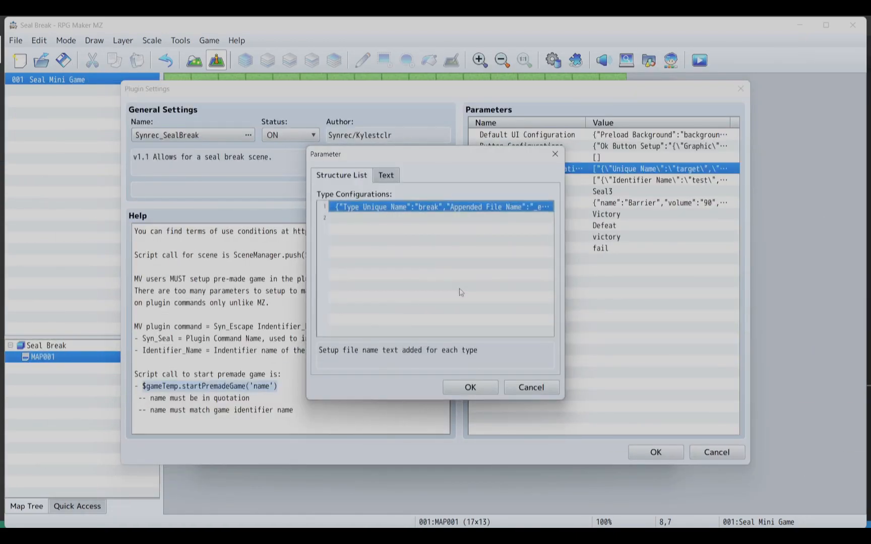
pyautogui.doubleClick(446, 210)
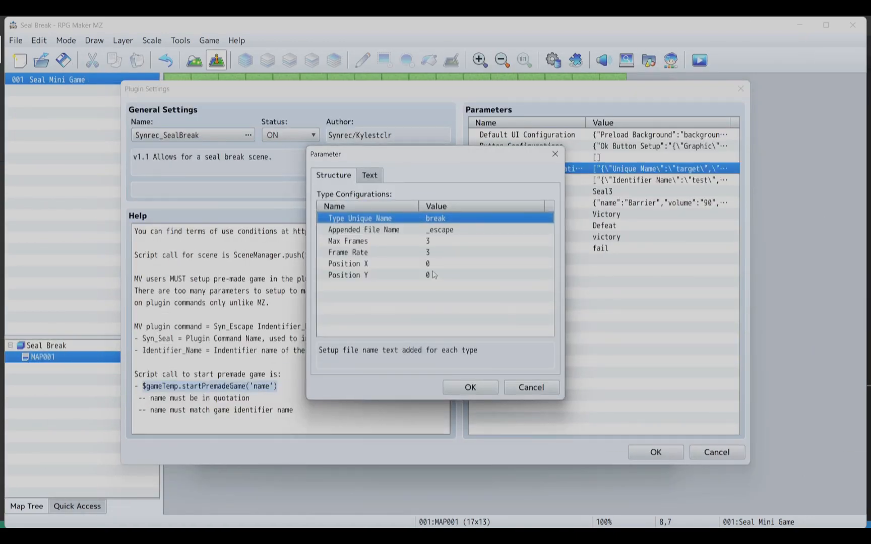
pyautogui.click(531, 387)
pyautogui.click(531, 387)
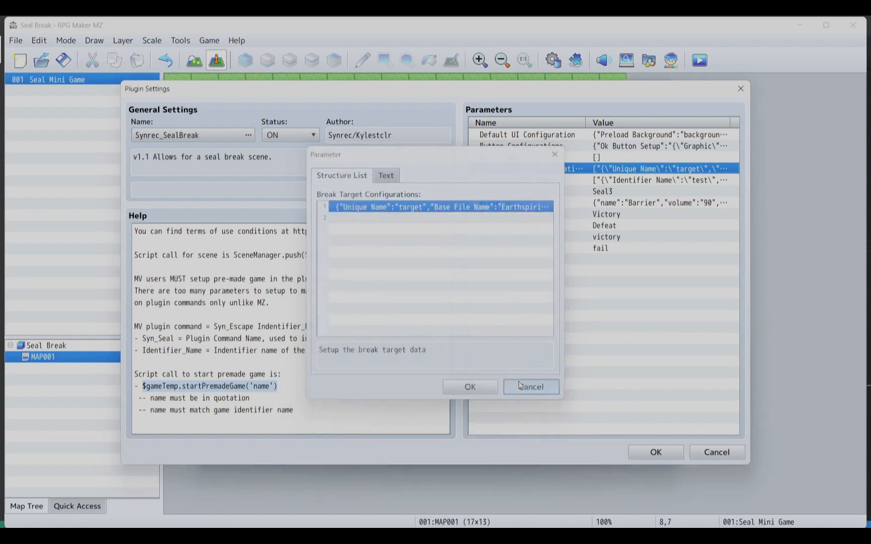
pyautogui.click(532, 387)
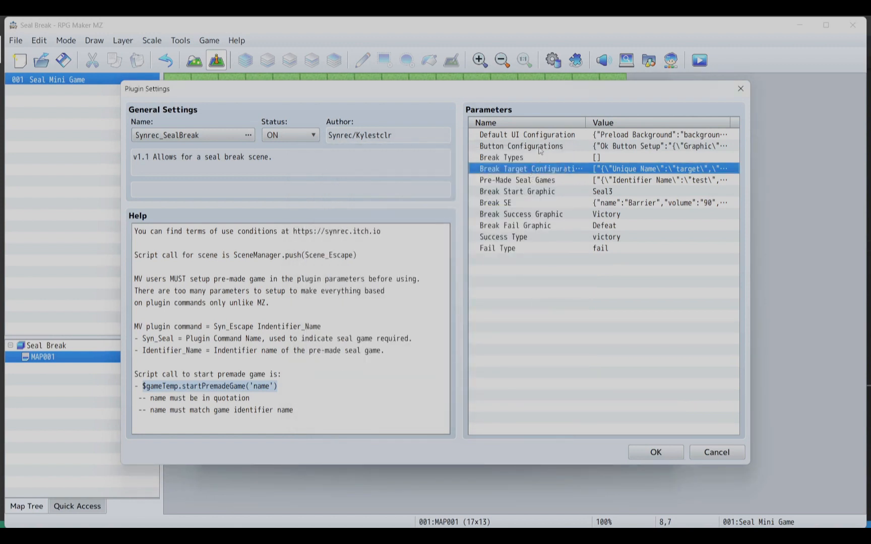
# Step: Set Animation X and Animation Y to 192 for the break type of the pre-made "test" seal game
pyautogui.click(530, 180)
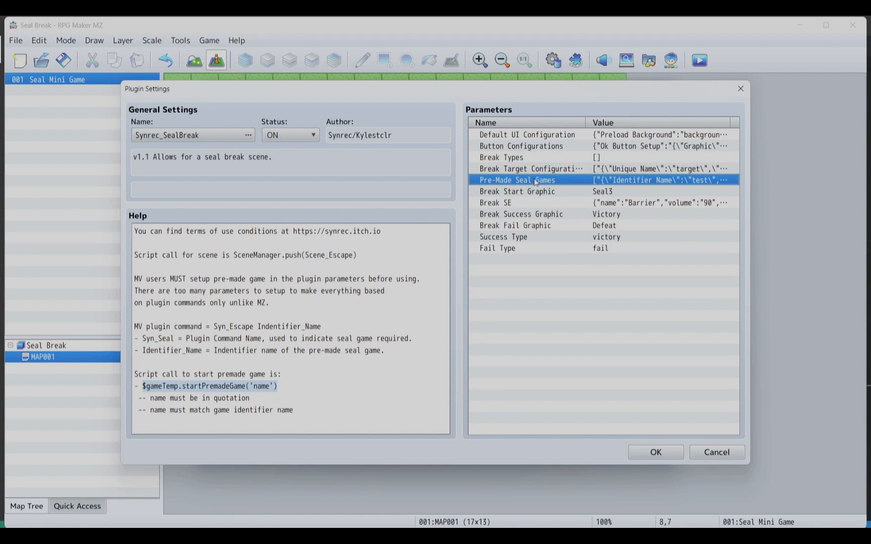
pyautogui.doubleClick(535, 181)
pyautogui.doubleClick(501, 207)
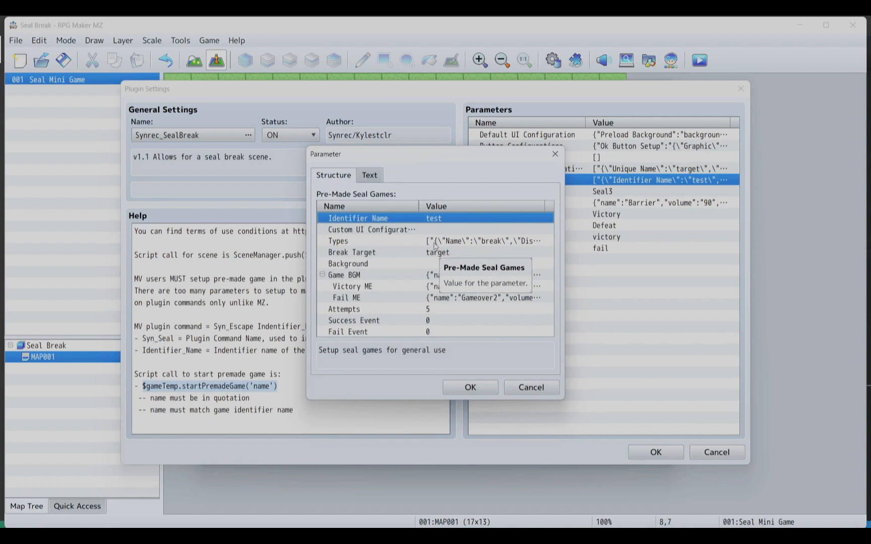
pyautogui.doubleClick(436, 241)
pyautogui.doubleClick(412, 207)
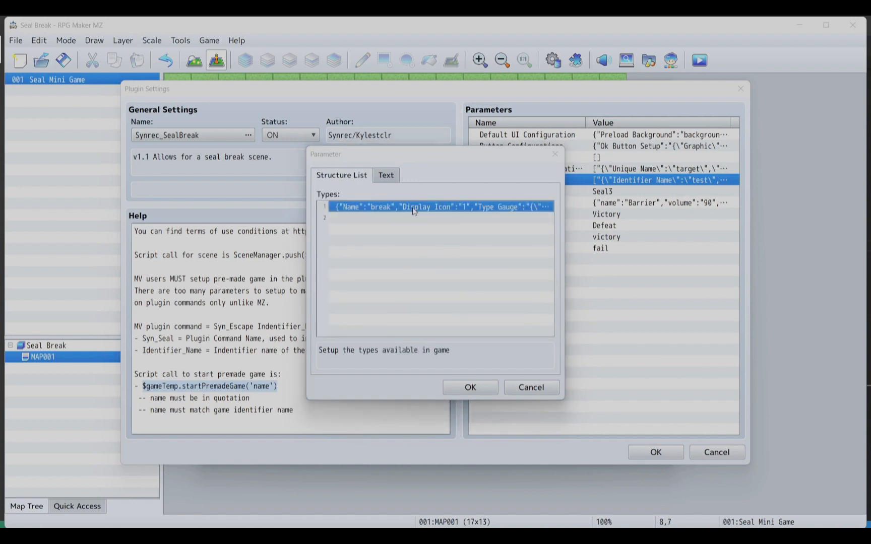
pyautogui.scroll(-3, 420, 268)
pyautogui.doubleClick(422, 323)
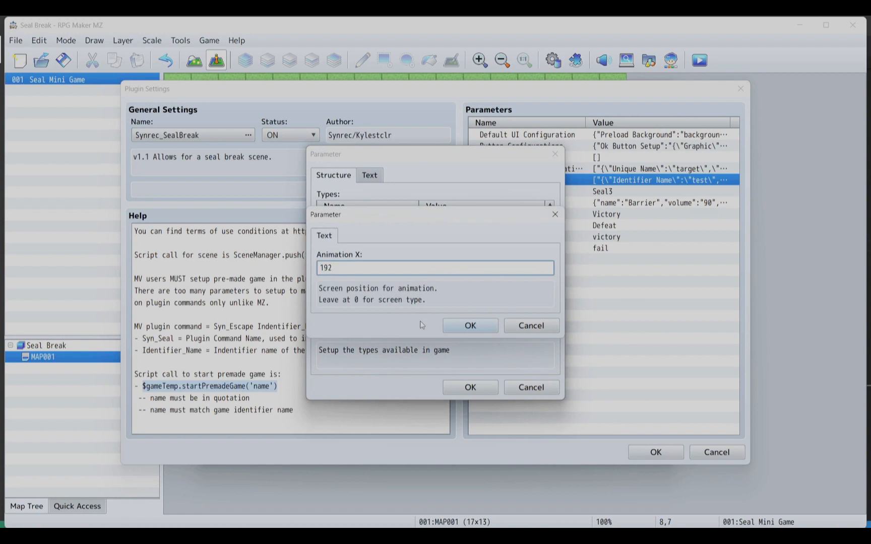
pyautogui.click(467, 325)
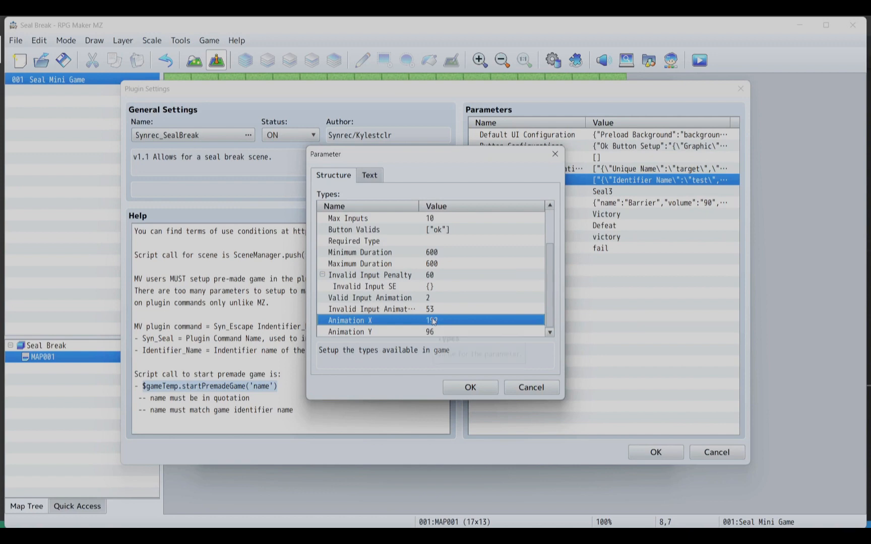
pyautogui.click(432, 331)
pyautogui.write('192')
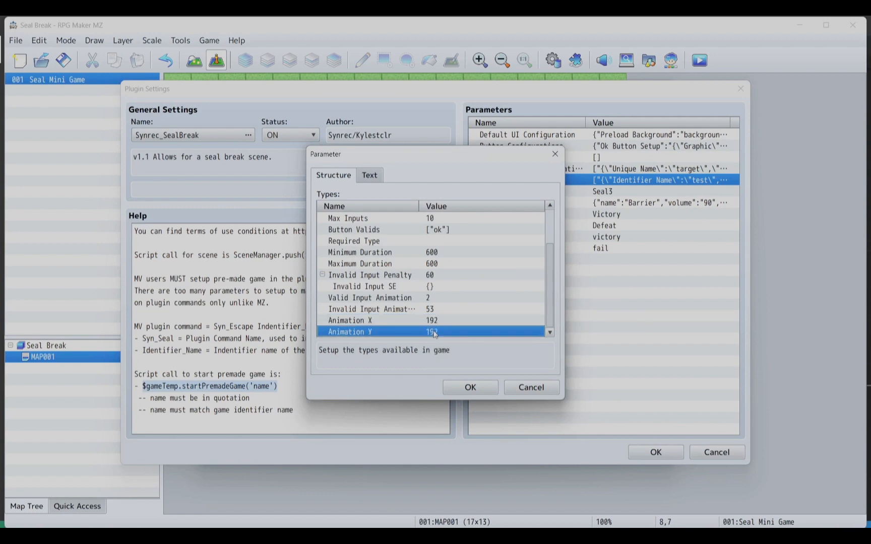
# Step: Confirm the break type and seal game settings through to the plugin settings, then close the Plugin Manager with the changes kept
pyautogui.click(467, 388)
pyautogui.click(465, 389)
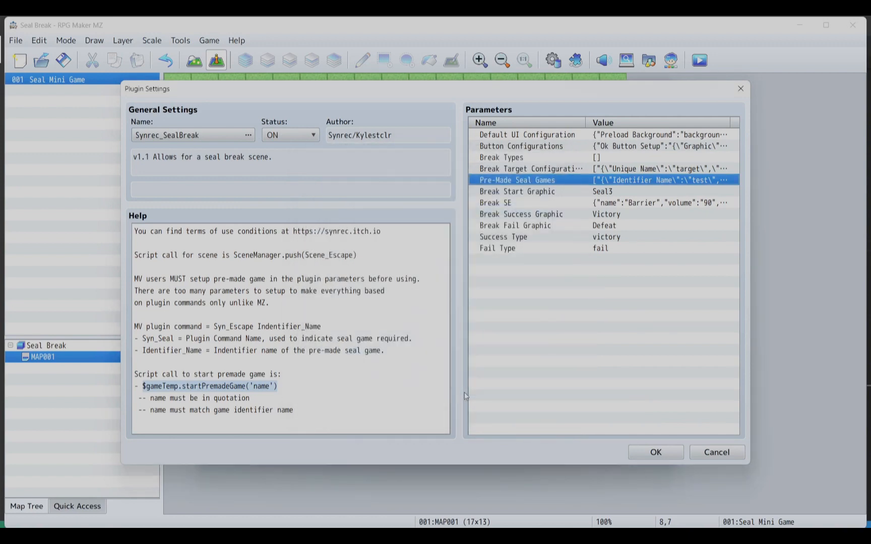
pyautogui.click(651, 455)
pyautogui.click(528, 455)
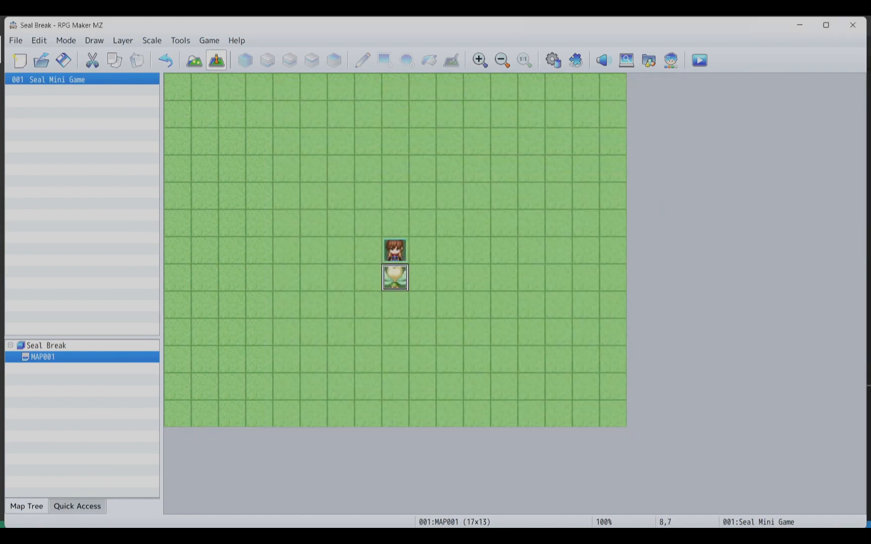
# Step: Playtest the project and start the seal game to check the new animation position
pyautogui.hotkey('ctrl', 'r')
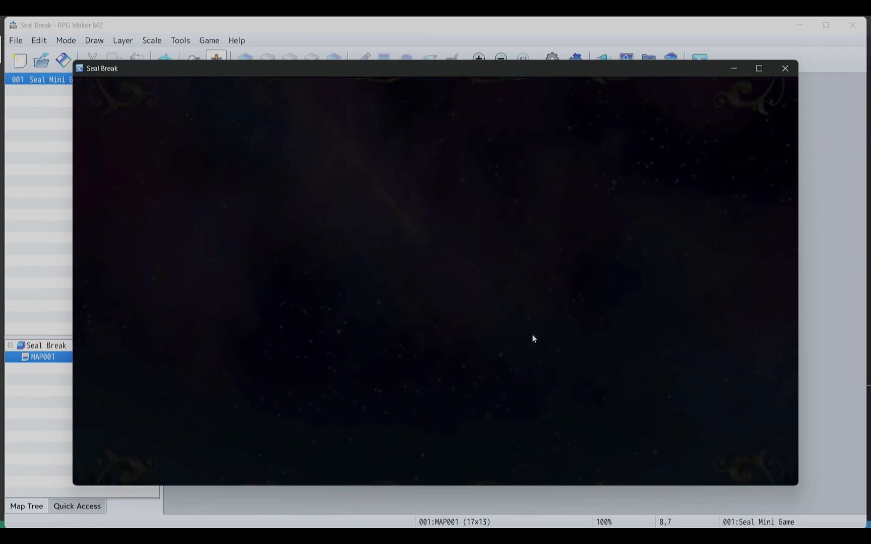
pyautogui.press('Return')
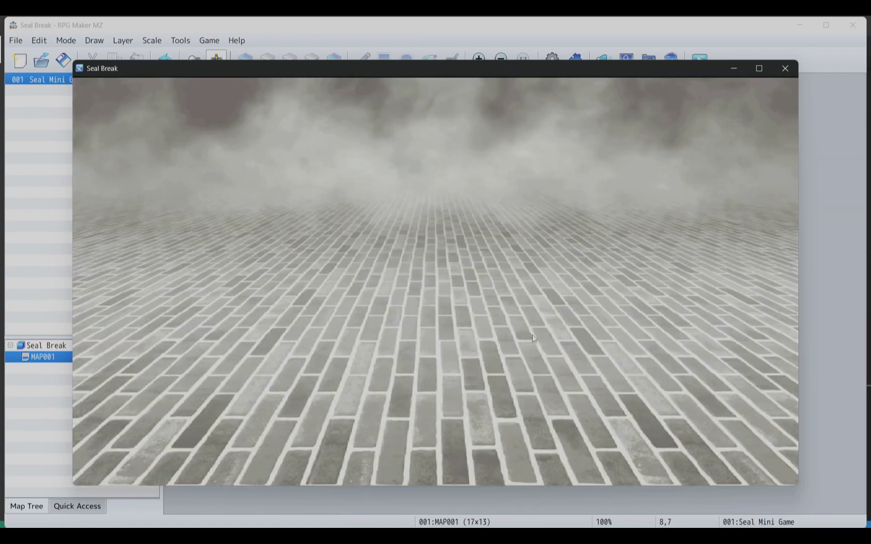
pyautogui.press('Return')
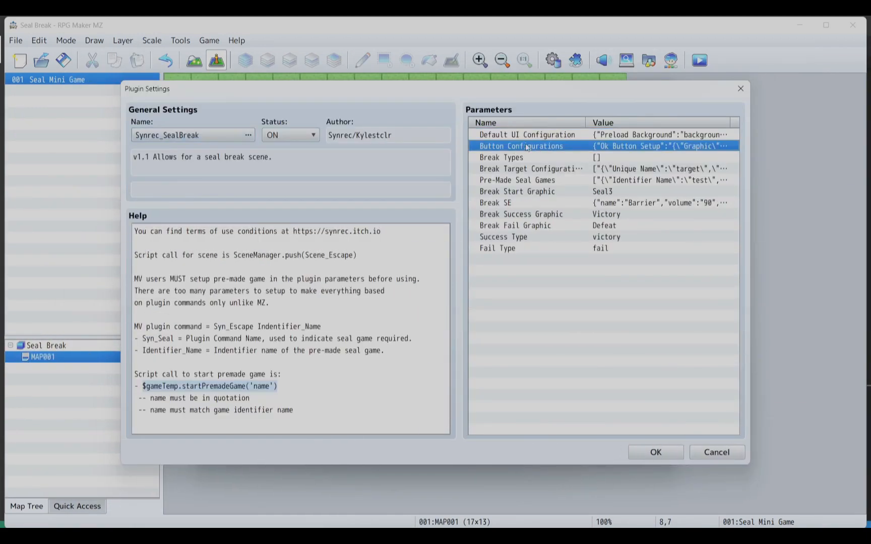
# Step: Set the Ok button's Position X to 640 and Position Y to 360 in the button configurations
pyautogui.doubleClick(521, 150)
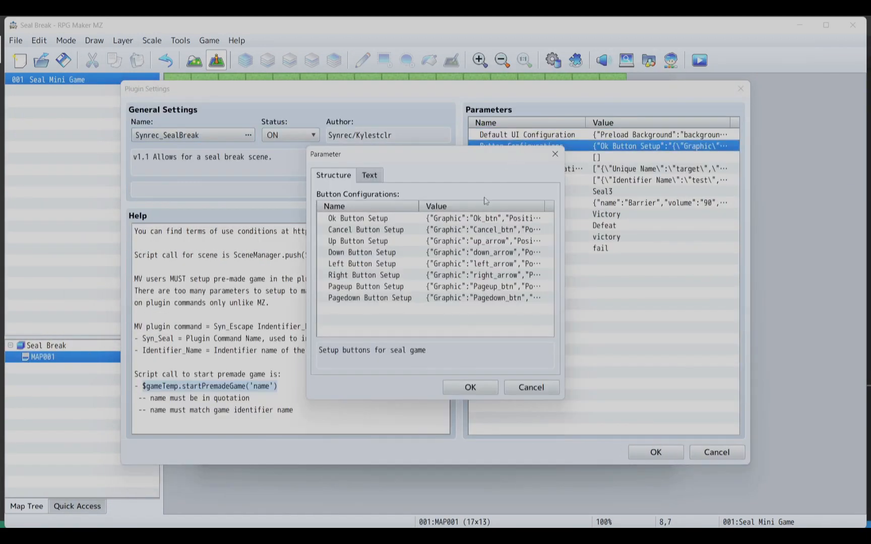
pyautogui.doubleClick(469, 219)
pyautogui.doubleClick(446, 230)
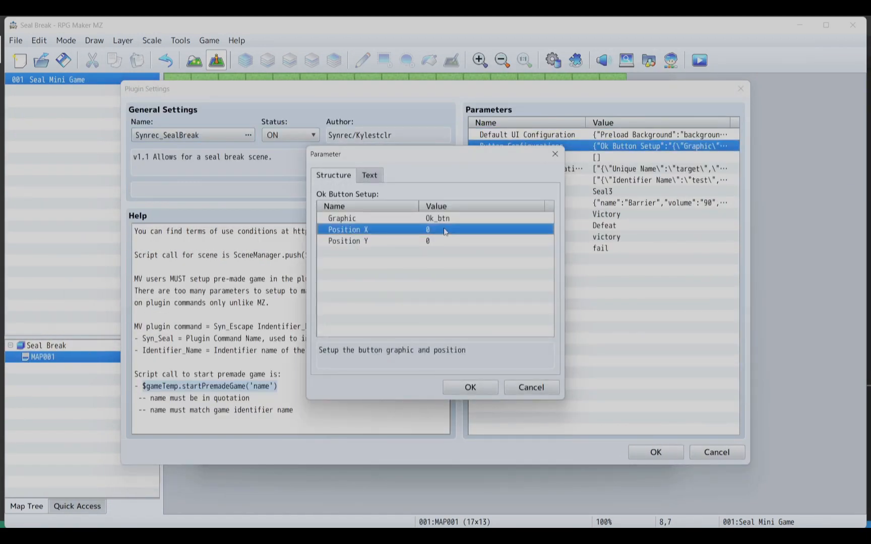
pyautogui.write('64')
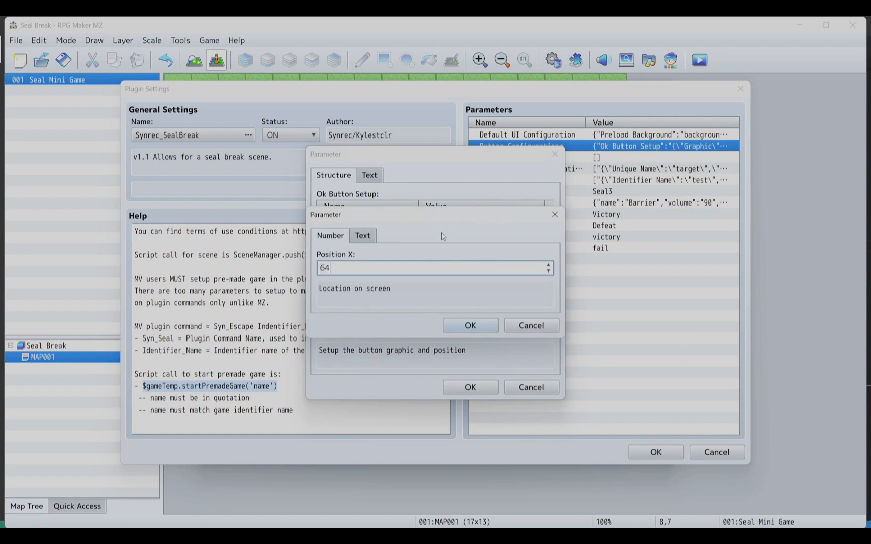
pyautogui.write('0')
pyautogui.click(467, 324)
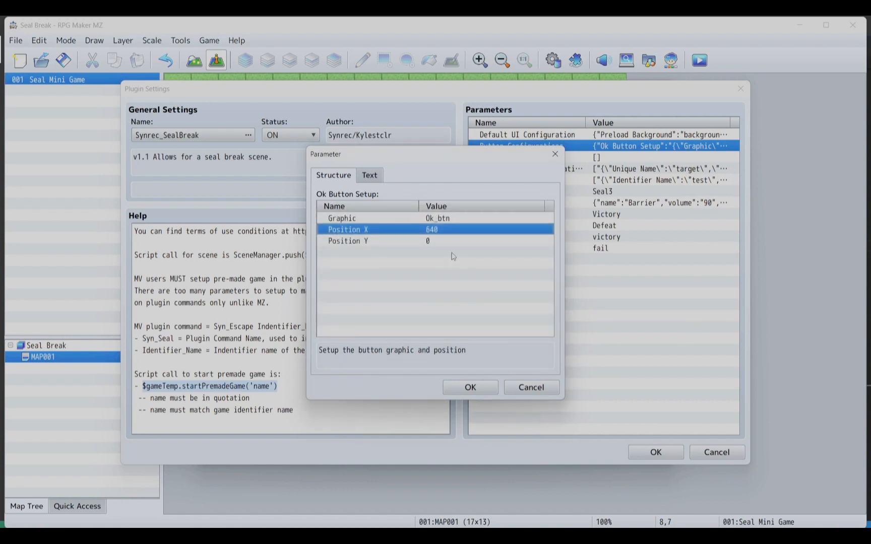
pyautogui.doubleClick(450, 244)
pyautogui.write('36')
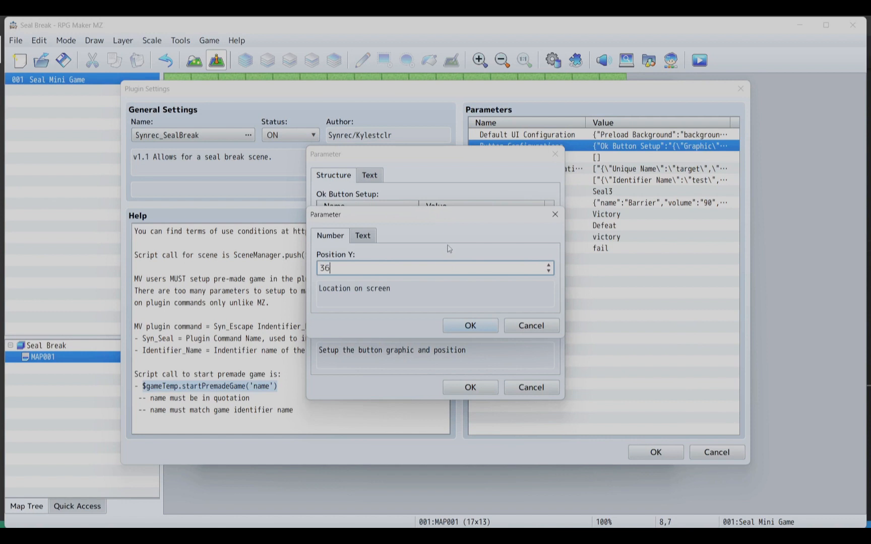
pyautogui.write('0')
pyautogui.click(476, 325)
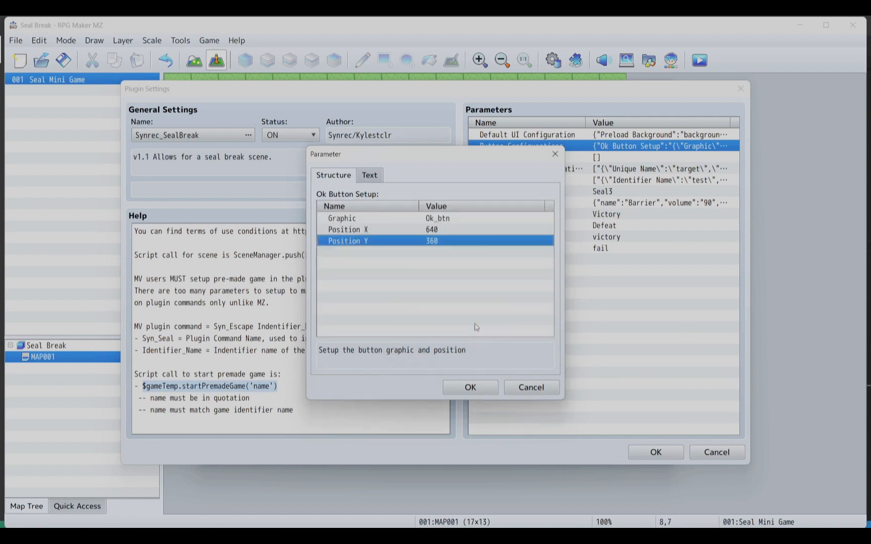
pyautogui.click(472, 388)
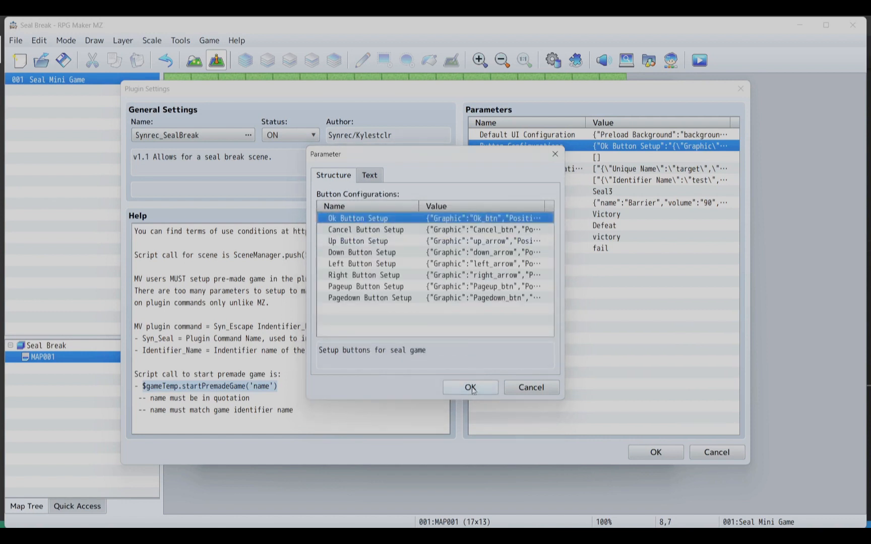
pyautogui.click(470, 388)
# Step: Set Animation X and Animation Y to 150 for the break type of the pre-made "test" seal game
pyautogui.click(541, 171)
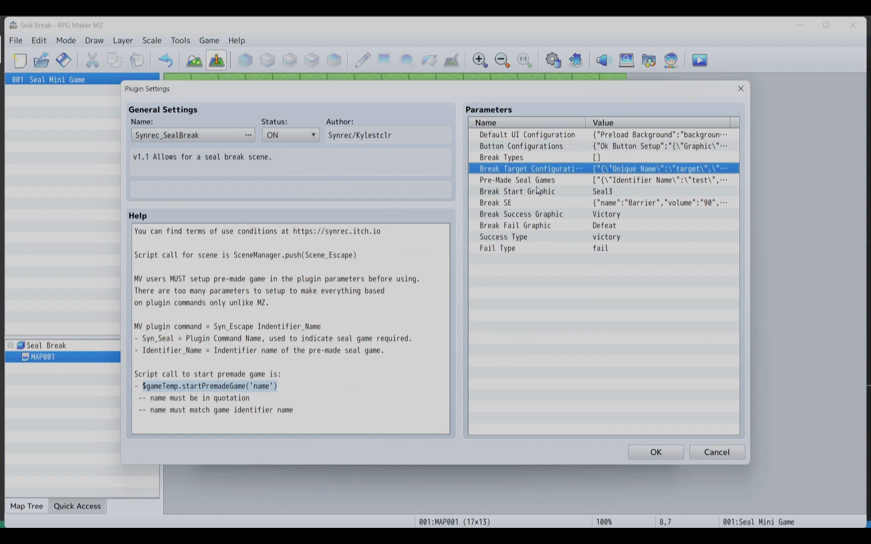
pyautogui.doubleClick(543, 181)
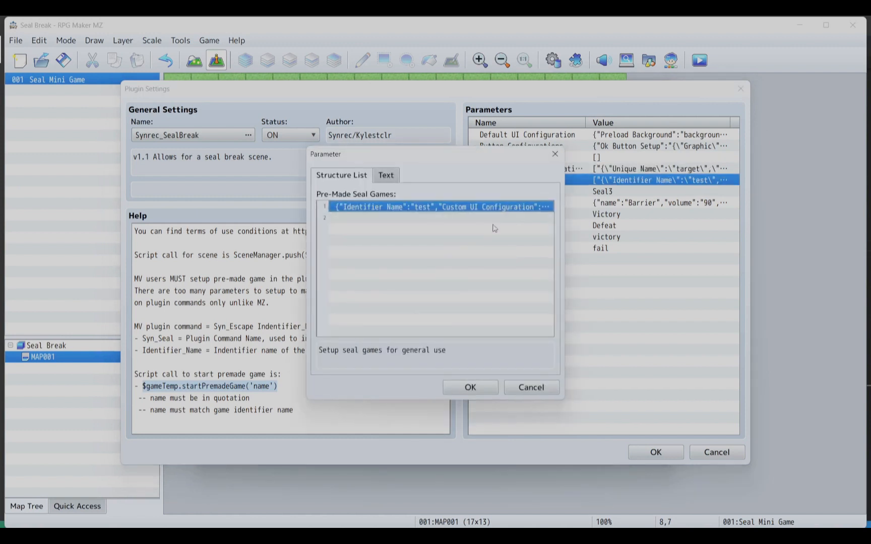
pyautogui.doubleClick(466, 209)
pyautogui.doubleClick(414, 242)
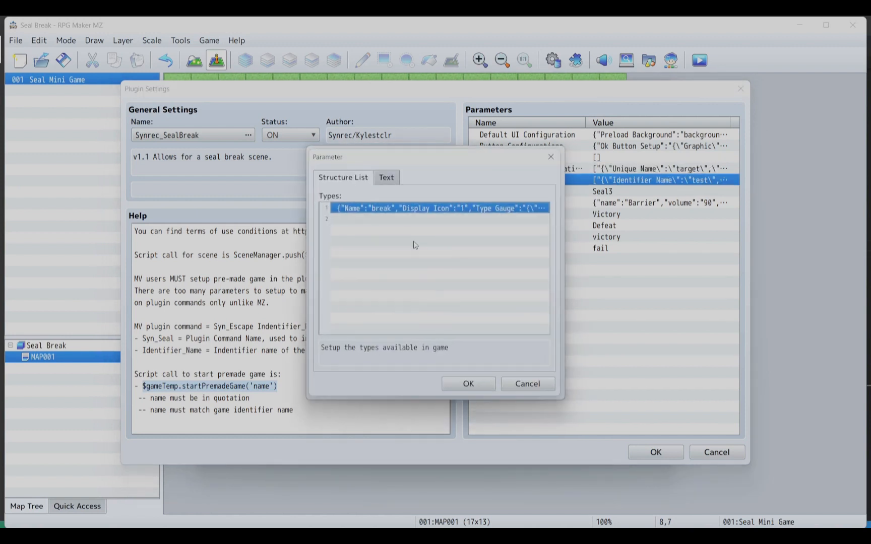
pyautogui.doubleClick(432, 206)
pyautogui.scroll(-2, 442, 283)
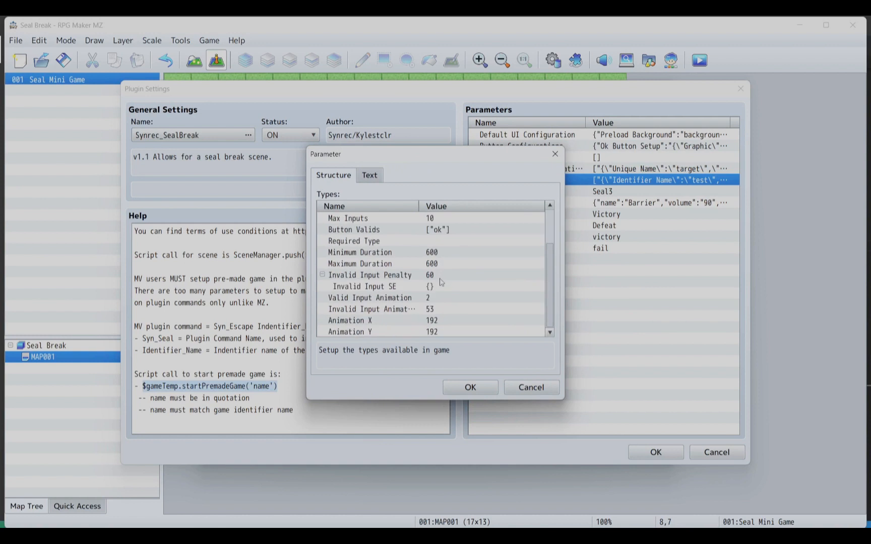
pyautogui.doubleClick(438, 322)
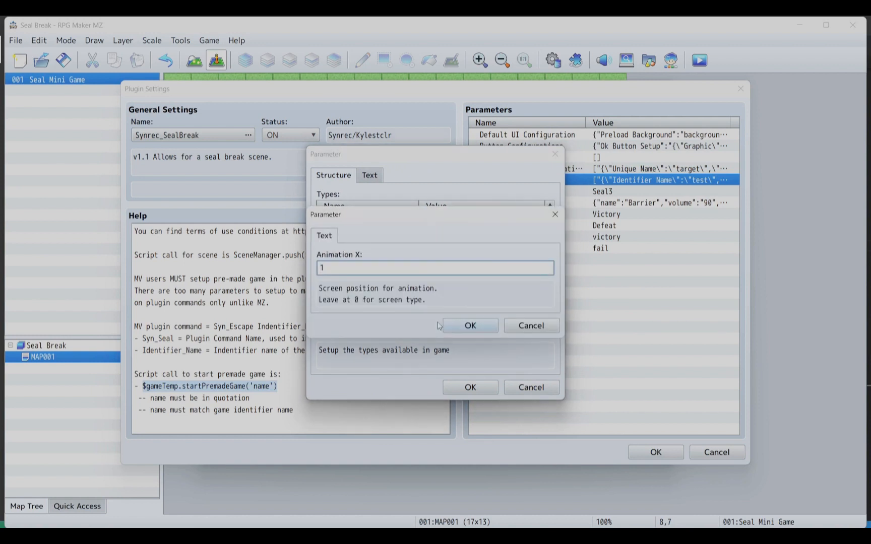
pyautogui.click(489, 322)
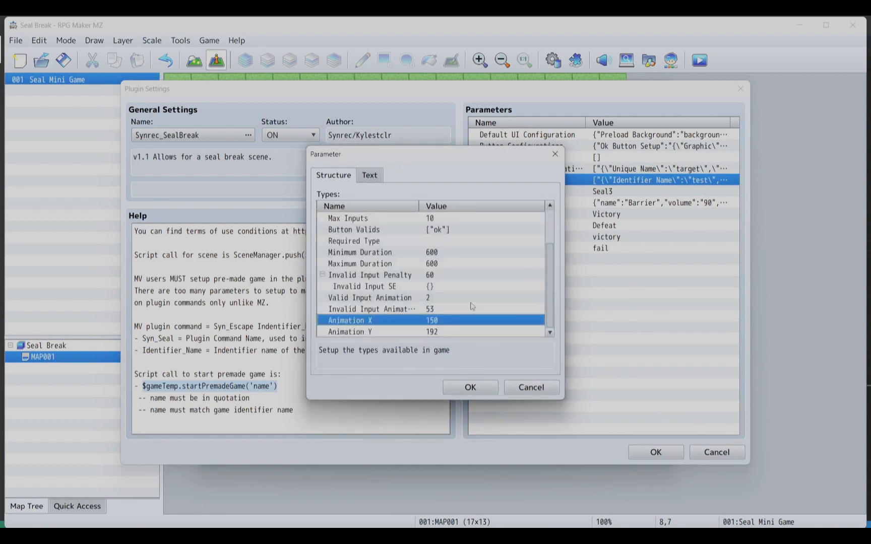
pyautogui.doubleClick(462, 330)
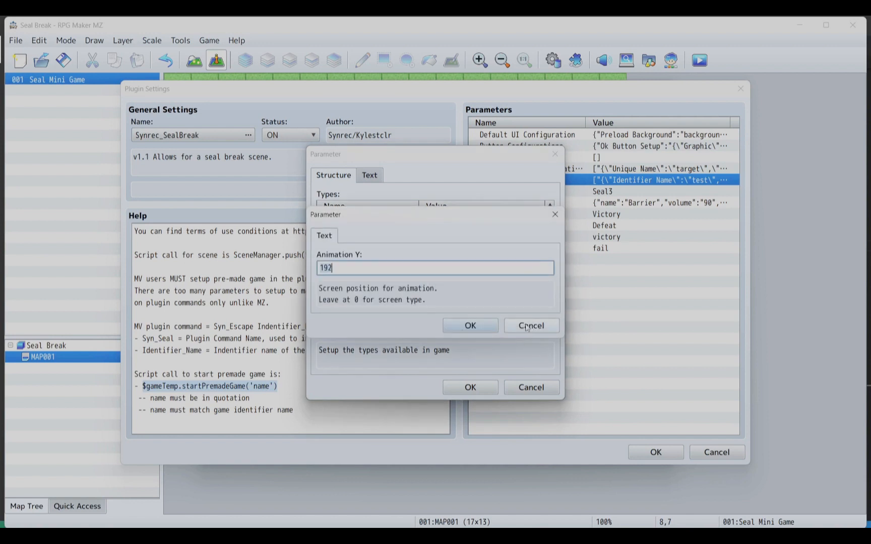
pyautogui.click(512, 326)
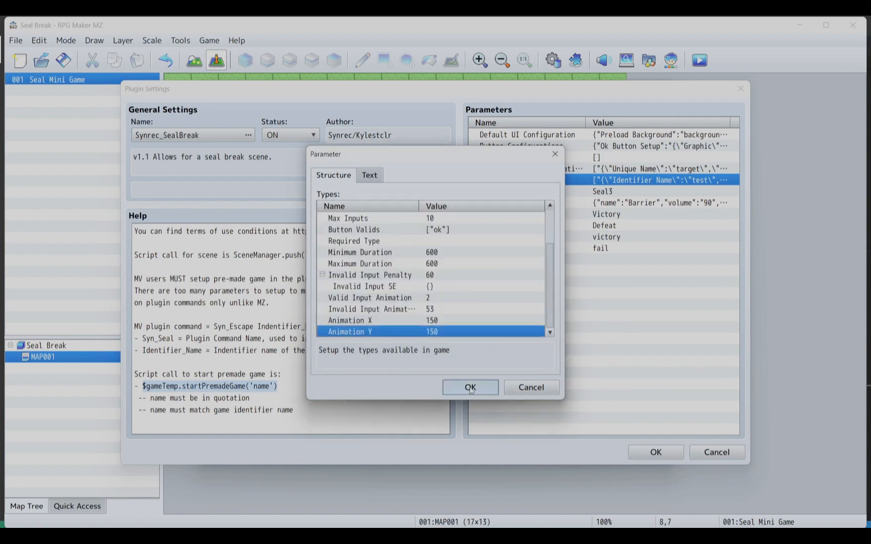
# Step: Confirm the edited break type and seal game through to the plugin settings, and apply the changes in the Plugin Manager
pyautogui.click(471, 387)
pyautogui.click(470, 389)
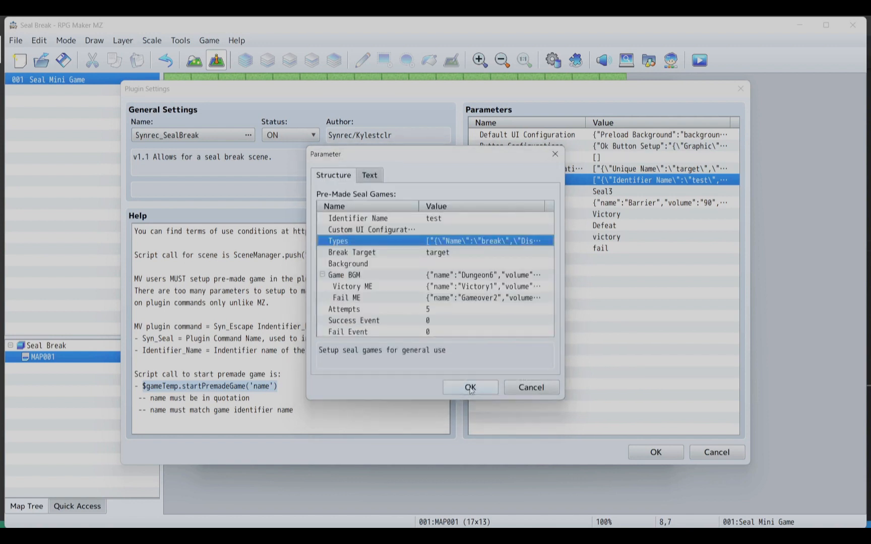
pyautogui.click(470, 387)
pyautogui.click(470, 387)
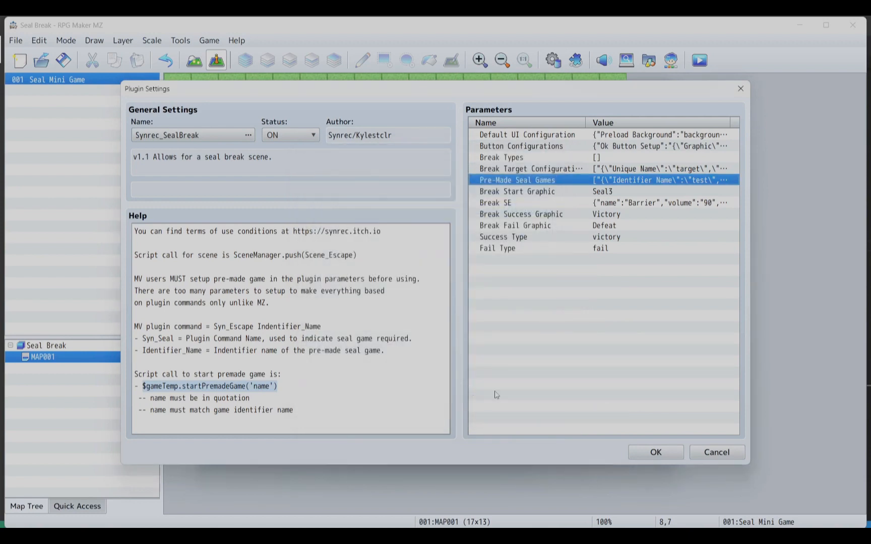
pyautogui.click(675, 454)
pyautogui.click(640, 452)
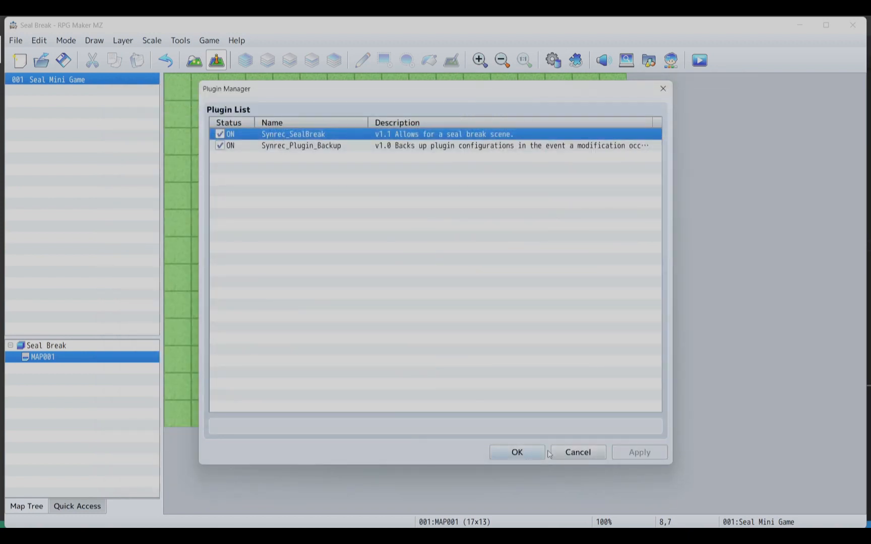
pyautogui.click(532, 455)
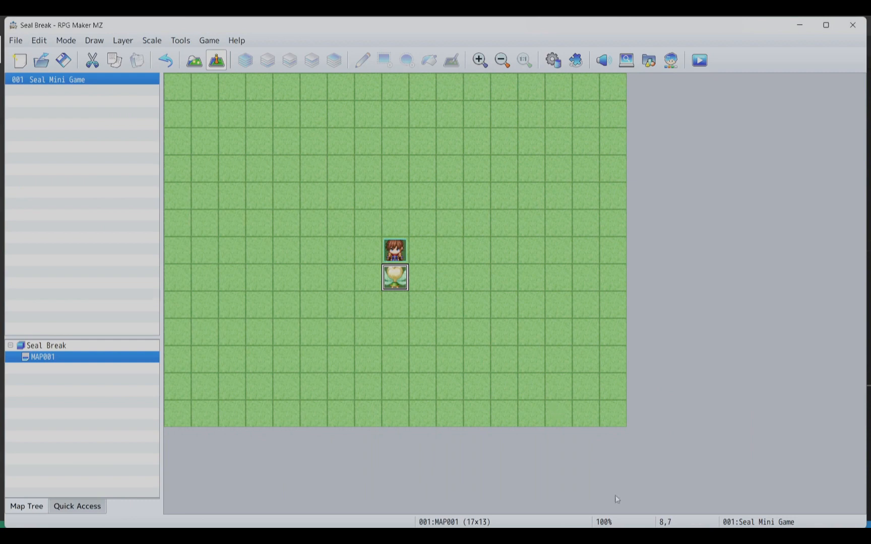
# Step: Playtest the project and run the break type in the seal game to check the animation and Ok button positions
pyautogui.hotkey('ctrl', 'r')
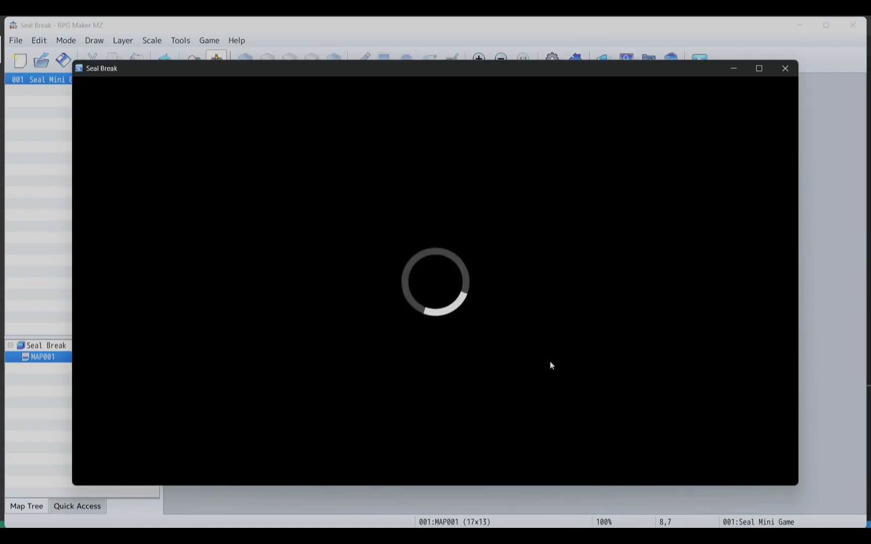
pyautogui.press('Return')
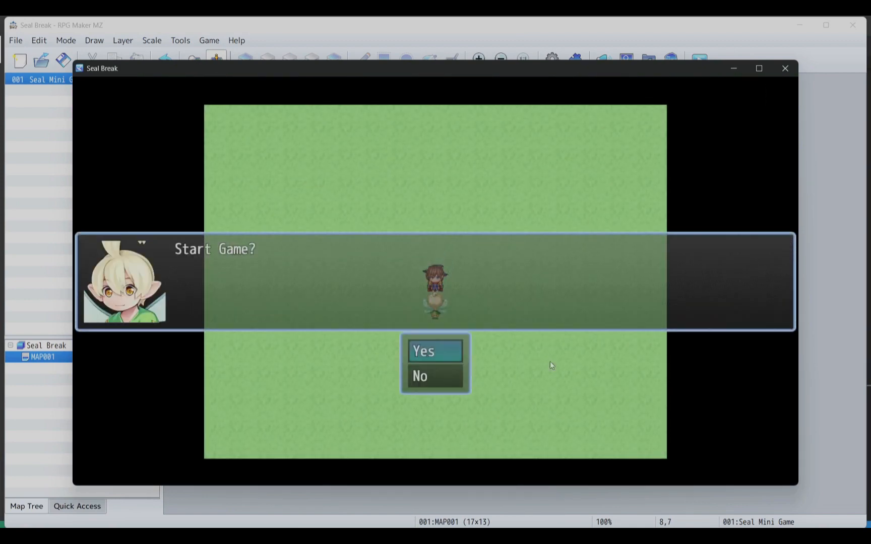
pyautogui.press('Return')
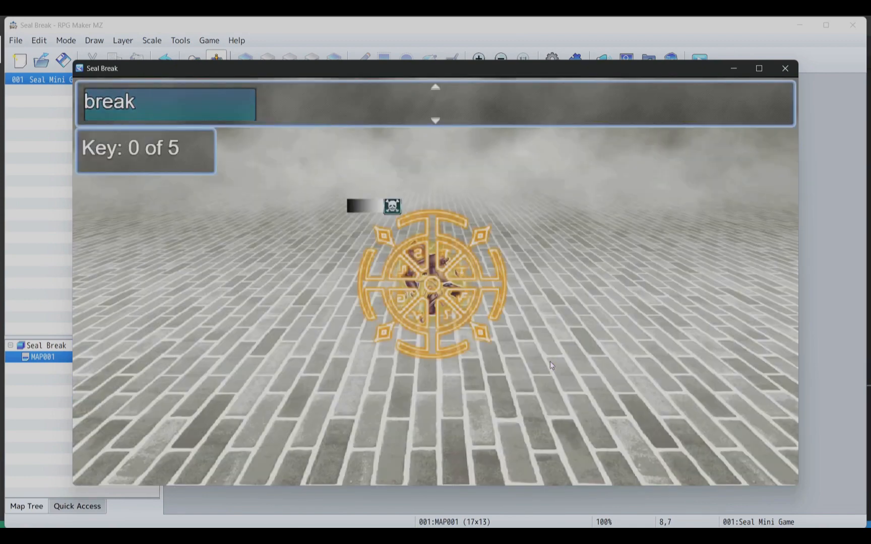
pyautogui.press('Return')
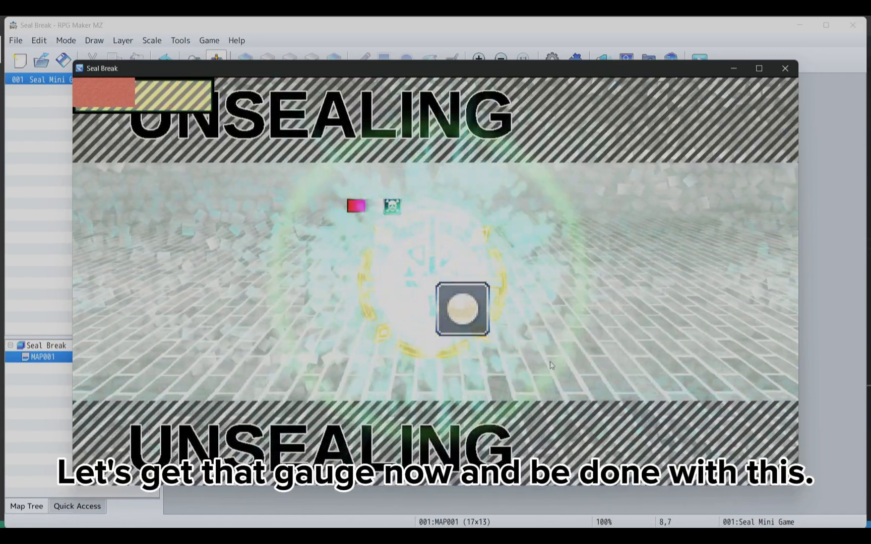
pyautogui.press('Return')
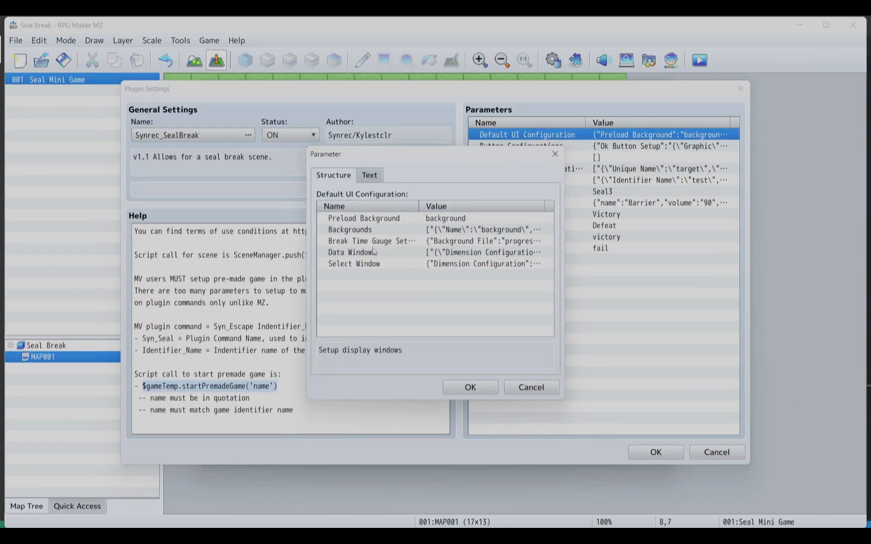
# Step: Set the bar's Offset X to 6 and edit its Offset Y in the default UI's break time gauge settings
pyautogui.click(377, 242)
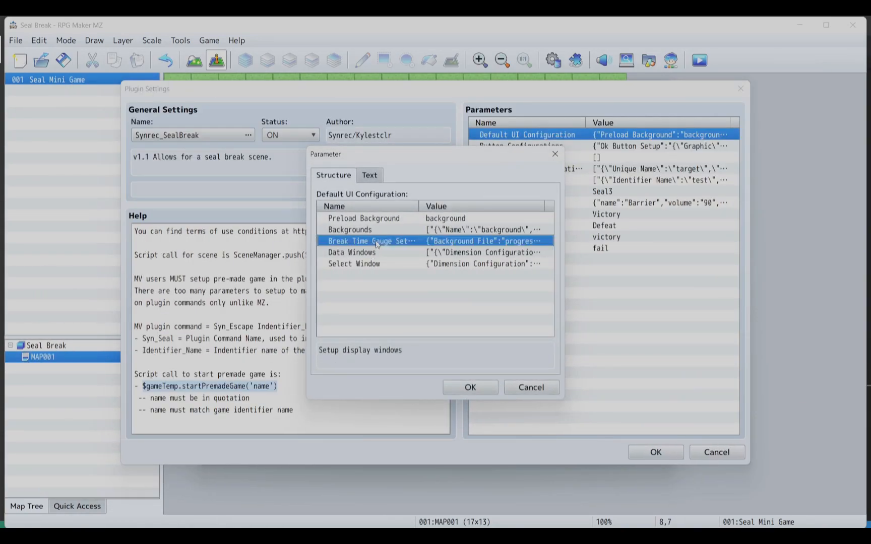
pyautogui.doubleClick(361, 243)
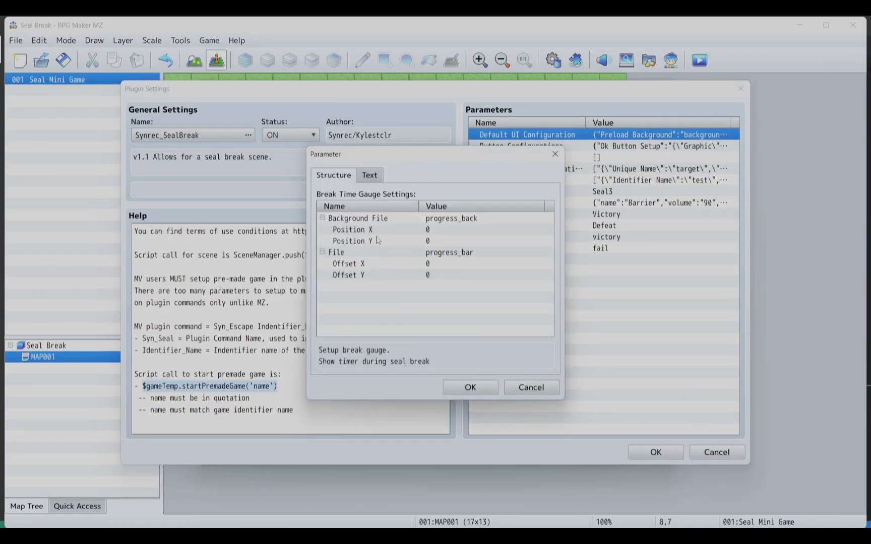
pyautogui.click(436, 231)
pyautogui.doubleClick(434, 264)
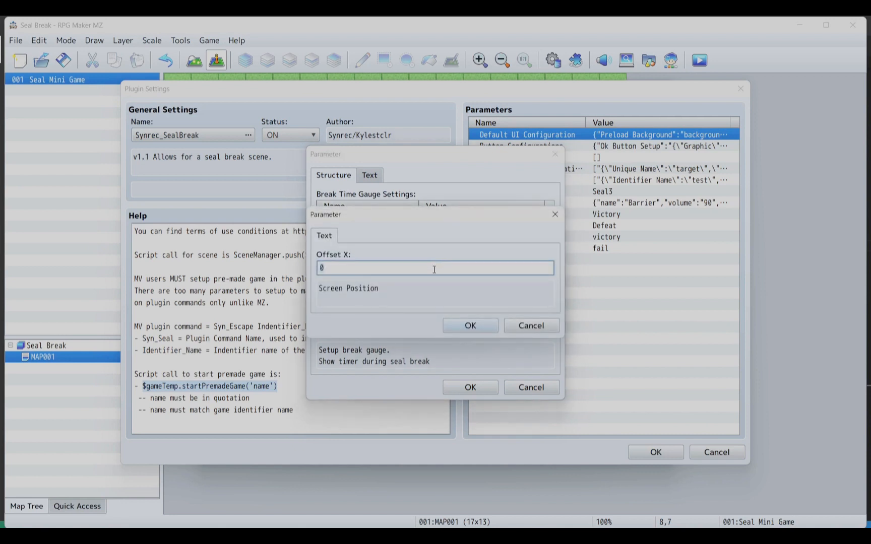
pyautogui.write('6')
pyautogui.click(457, 326)
pyautogui.doubleClick(447, 279)
pyautogui.click(471, 326)
# Step: Edit the break time gauge background's Position X and Position Y, and confirm the gauge settings
pyautogui.doubleClick(418, 231)
pyautogui.click(470, 325)
pyautogui.doubleClick(431, 243)
pyautogui.click(462, 324)
pyautogui.click(470, 387)
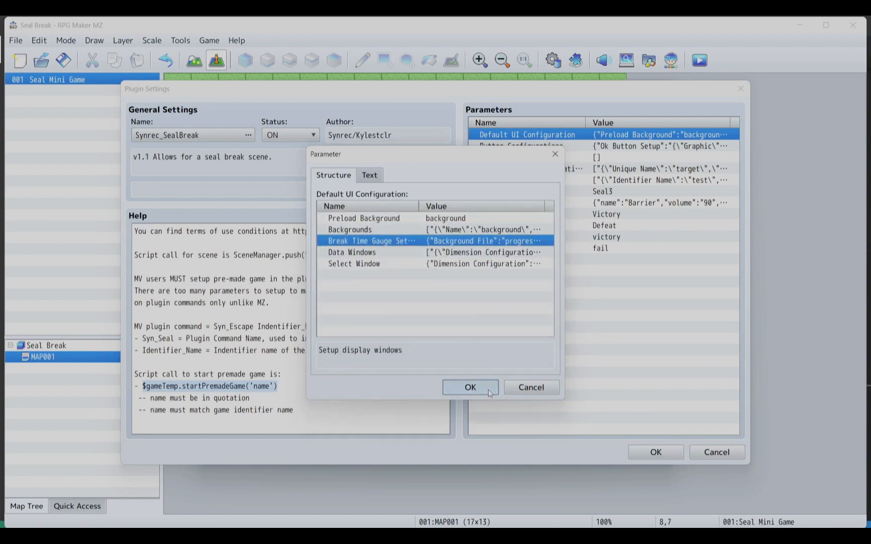
# Step: Apply the default UI changes in the Plugin Manager and playtest the project to check the break time gauge
pyautogui.click(489, 393)
pyautogui.click(658, 458)
pyautogui.click(653, 456)
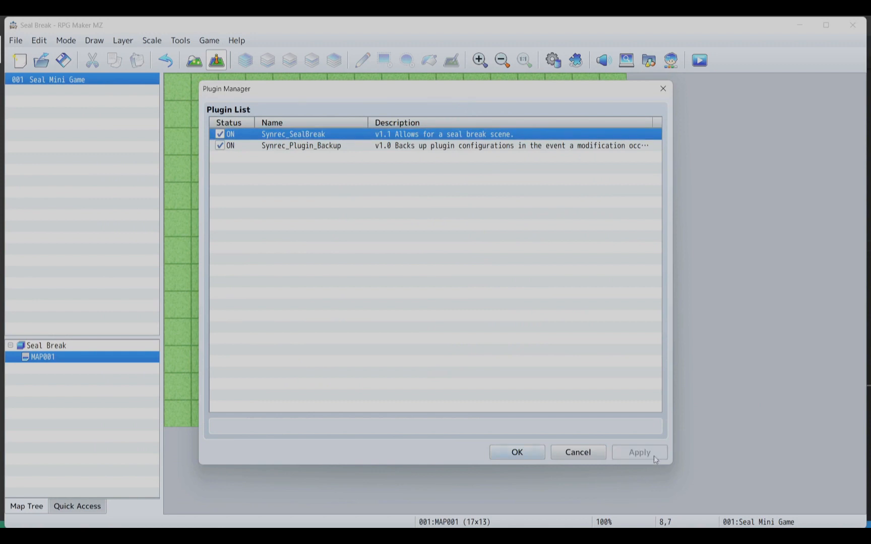
pyautogui.click(527, 455)
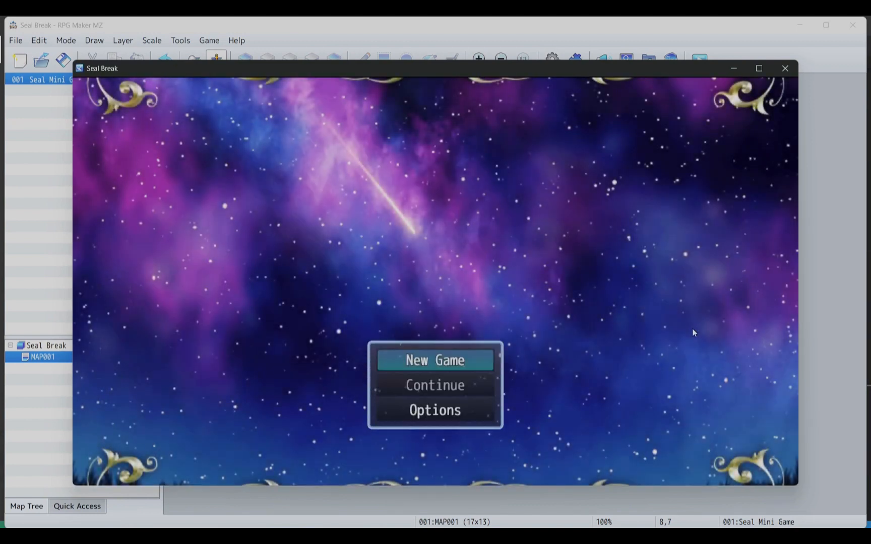
pyautogui.press('Return')
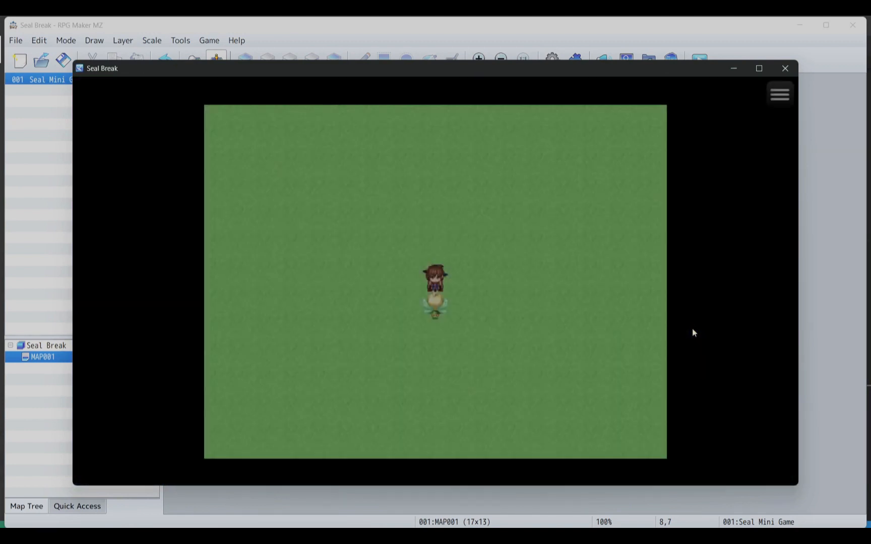
pyautogui.press('Return')
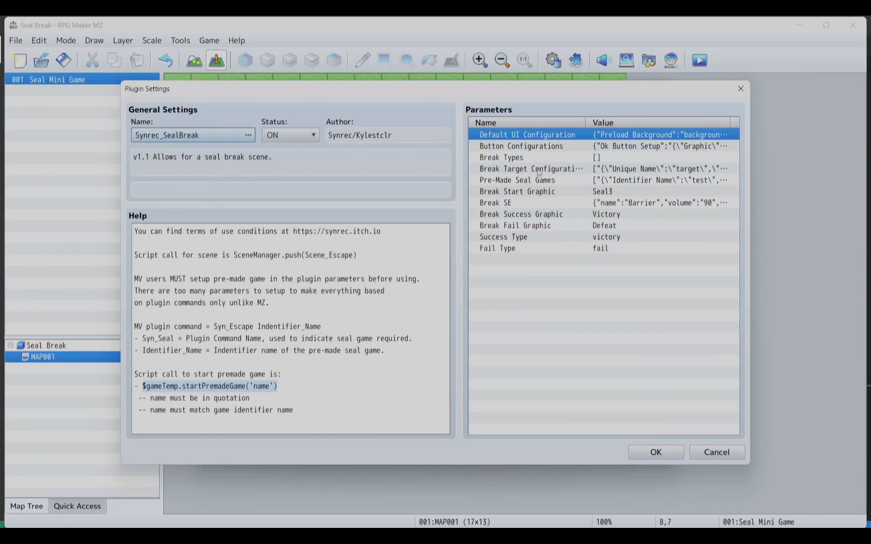
# Step: Assign common event 0001 as the Success Event of the pre-made seal game "test"
pyautogui.doubleClick(531, 180)
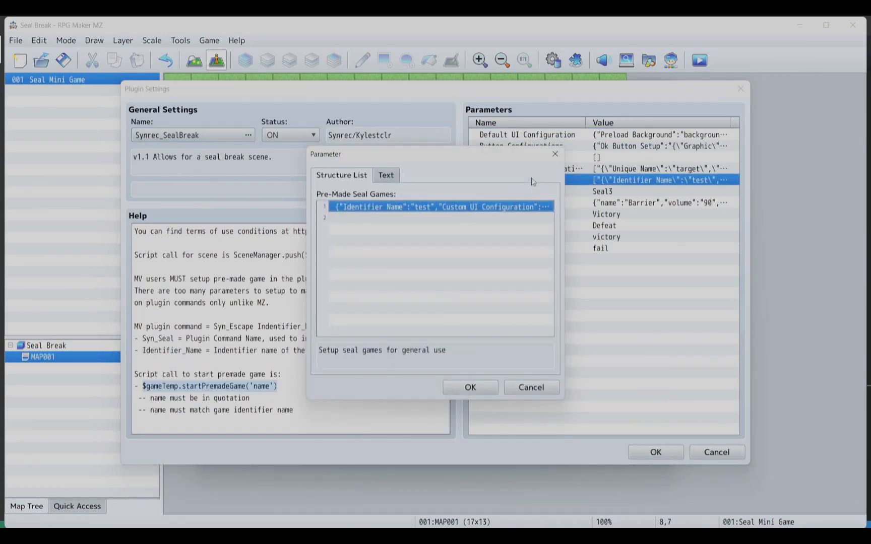
pyautogui.doubleClick(469, 207)
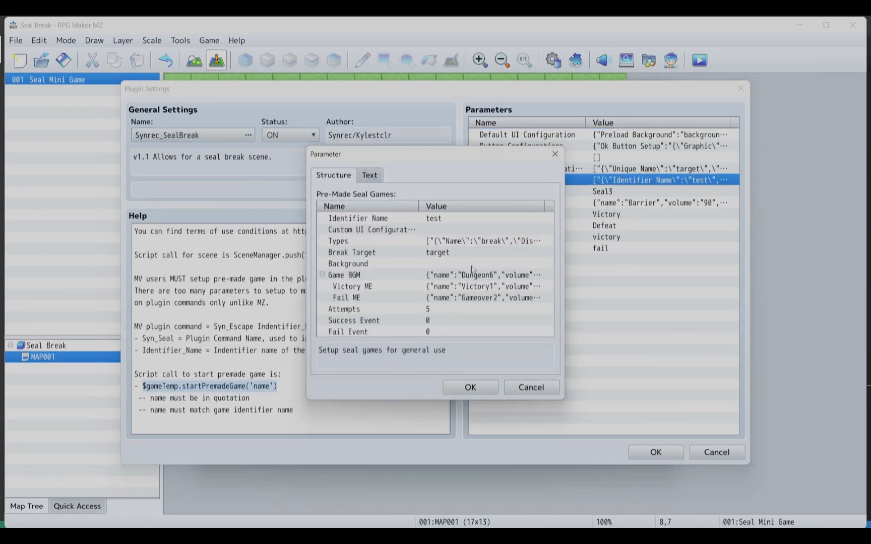
pyautogui.doubleClick(426, 321)
pyautogui.doubleClick(390, 266)
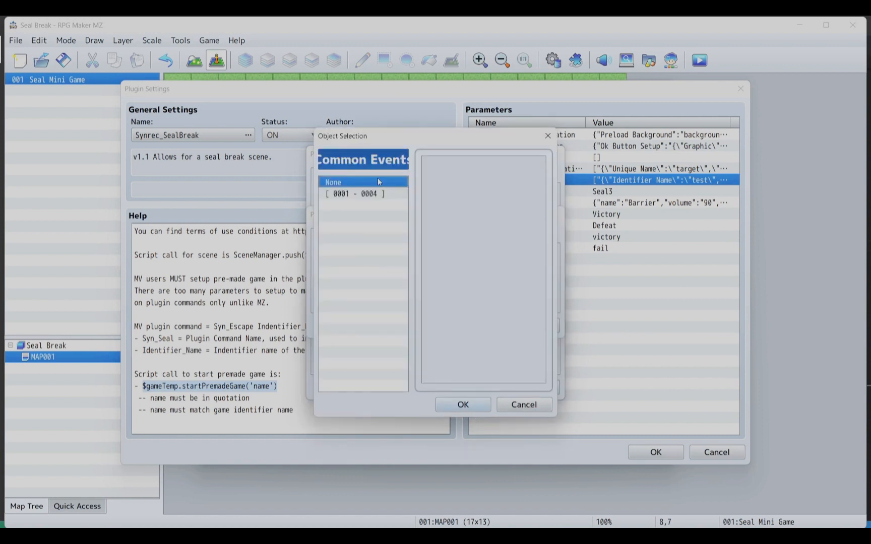
pyautogui.click(370, 193)
pyautogui.doubleClick(479, 163)
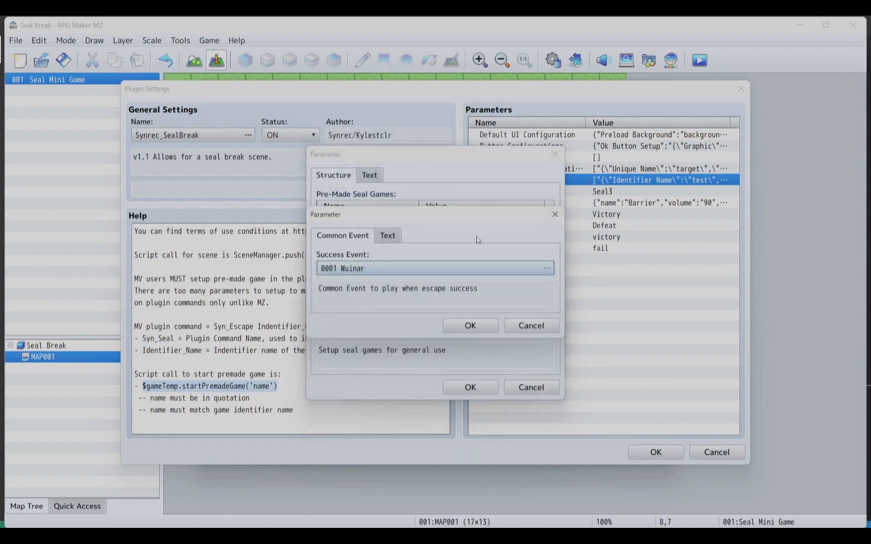
pyautogui.click(464, 327)
# Step: Assign common event 0002 as the Fail Event of the pre-made seal game "test"
pyautogui.doubleClick(431, 333)
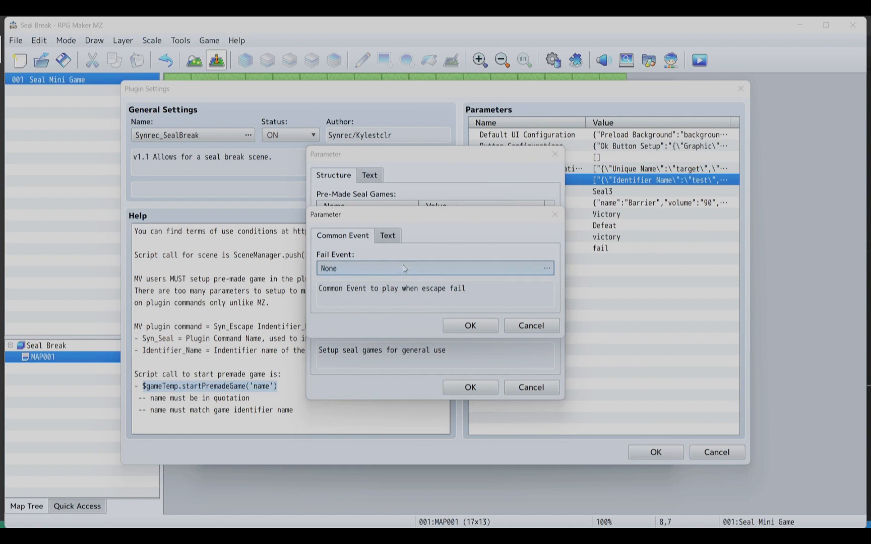
pyautogui.doubleClick(403, 268)
pyautogui.click(353, 194)
pyautogui.doubleClick(459, 174)
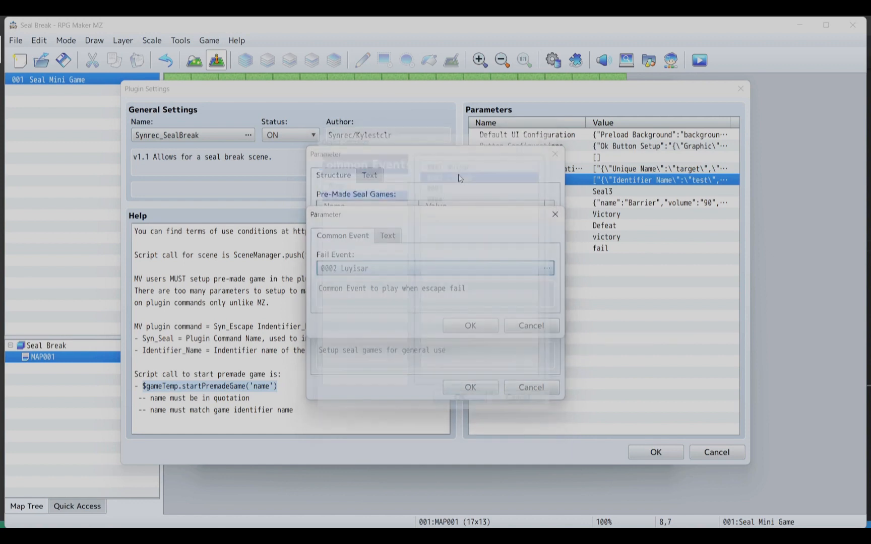
pyautogui.click(460, 325)
# Step: Confirm the pre-made seal game settings and apply the plugin changes in the Plugin Manager
pyautogui.click(460, 385)
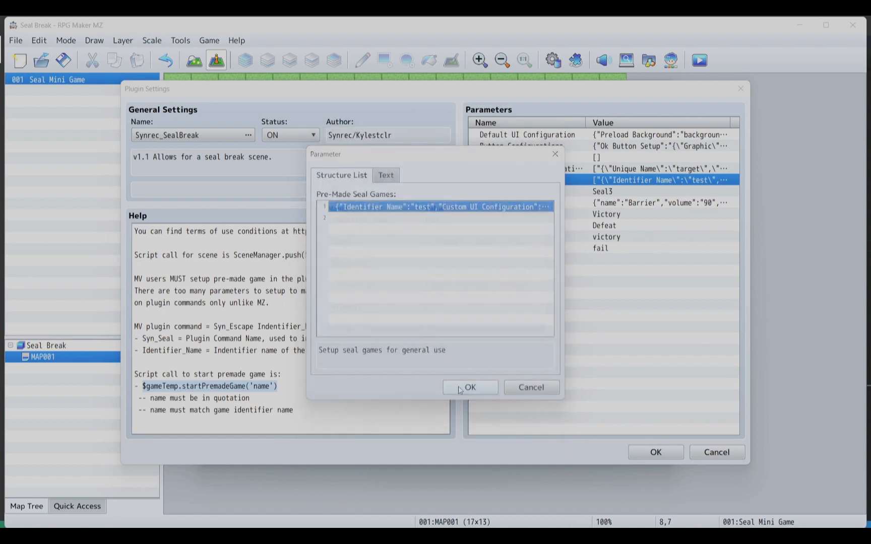
pyautogui.click(460, 385)
pyautogui.click(636, 451)
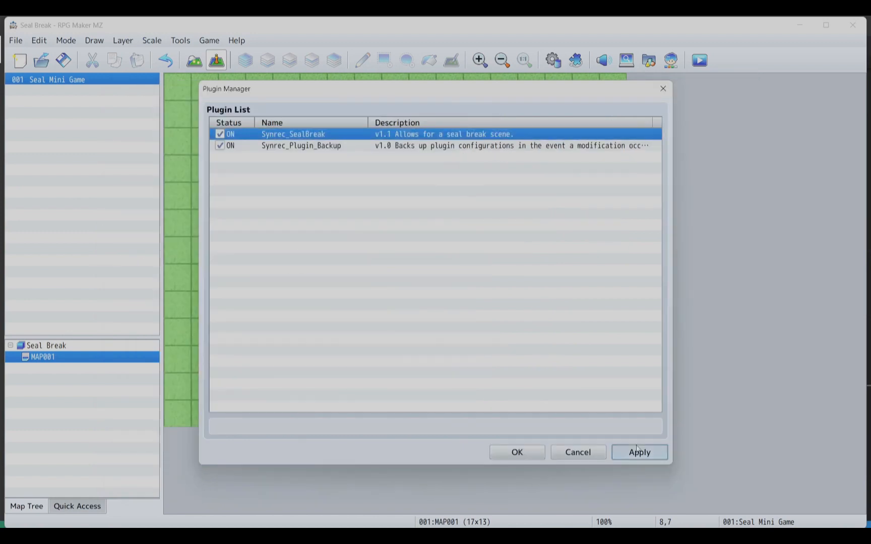
pyautogui.click(534, 454)
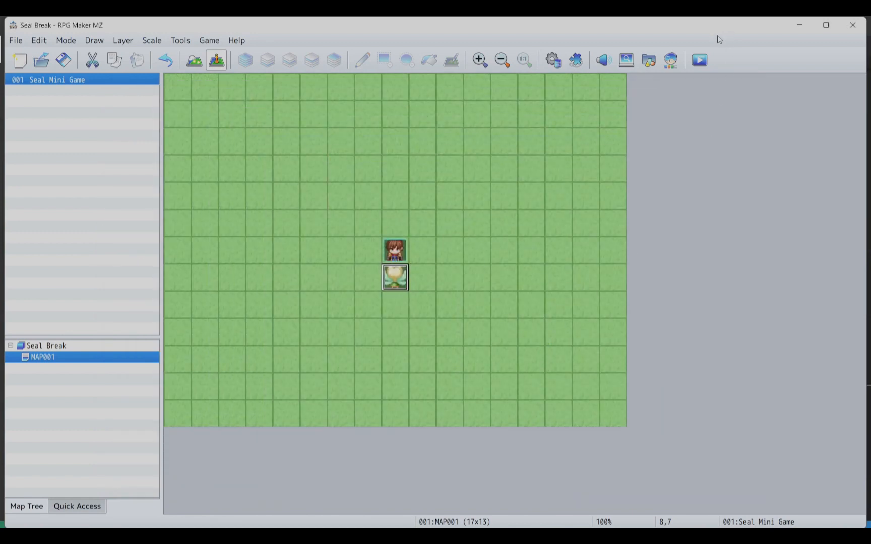
# Step: Playtest the project and play the seal game through to a win to check the success event
pyautogui.hotkey('ctrl', 'r')
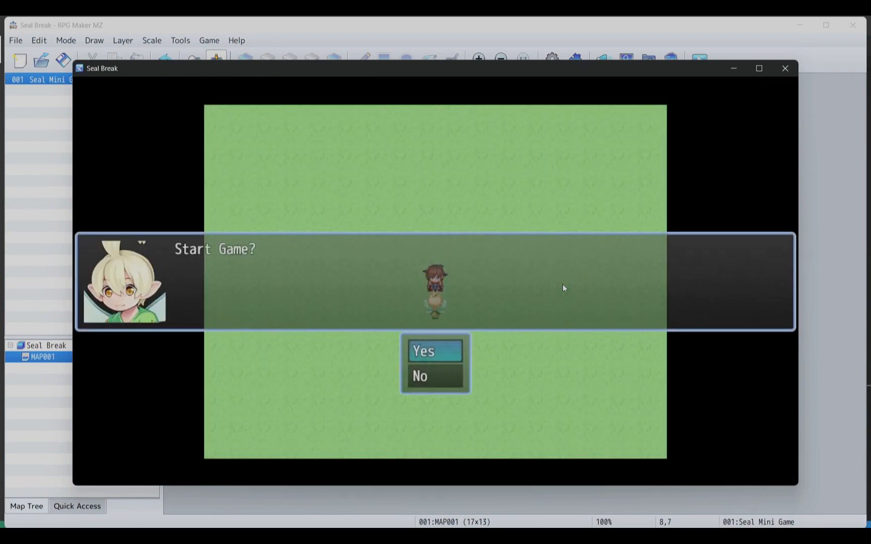
pyautogui.press('Return')
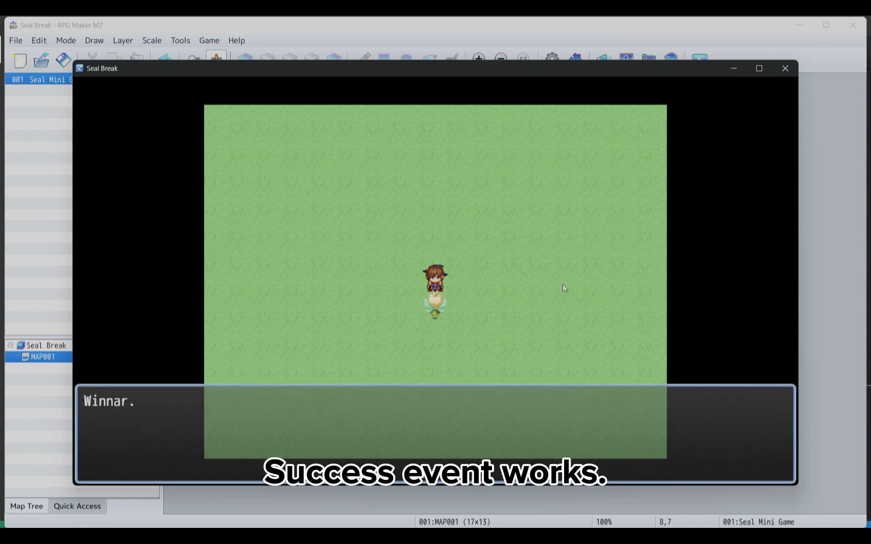
pyautogui.press('Return')
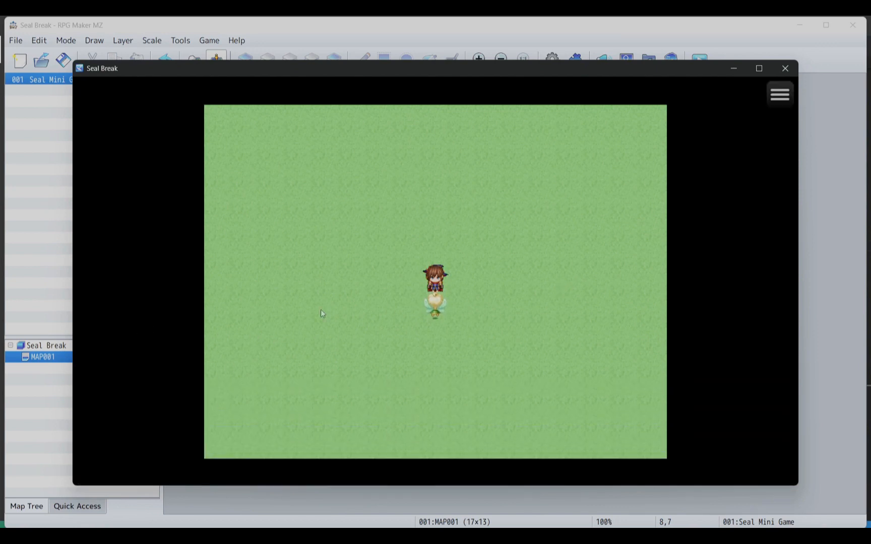
# Step: Start the seal game again and run the break type repeatedly, using up the key attempts to check the fail event
pyautogui.press('Return')
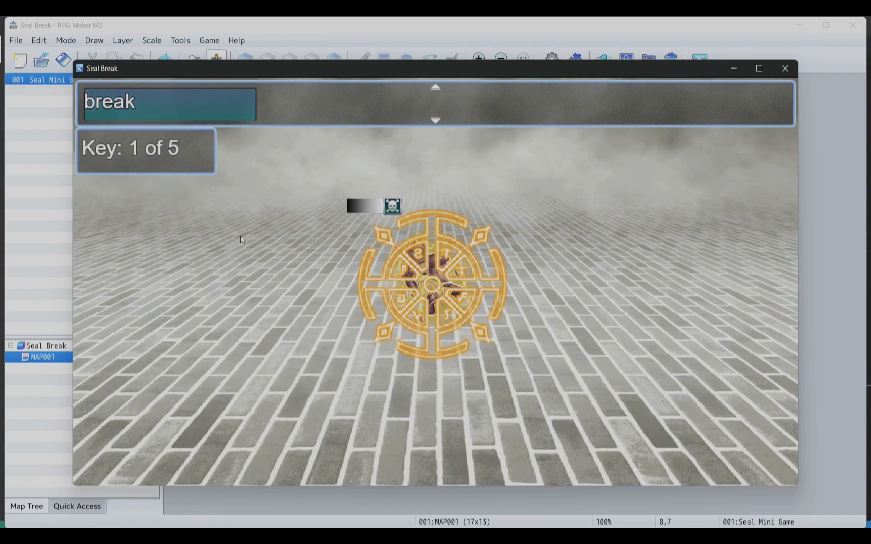
pyautogui.press('Return')
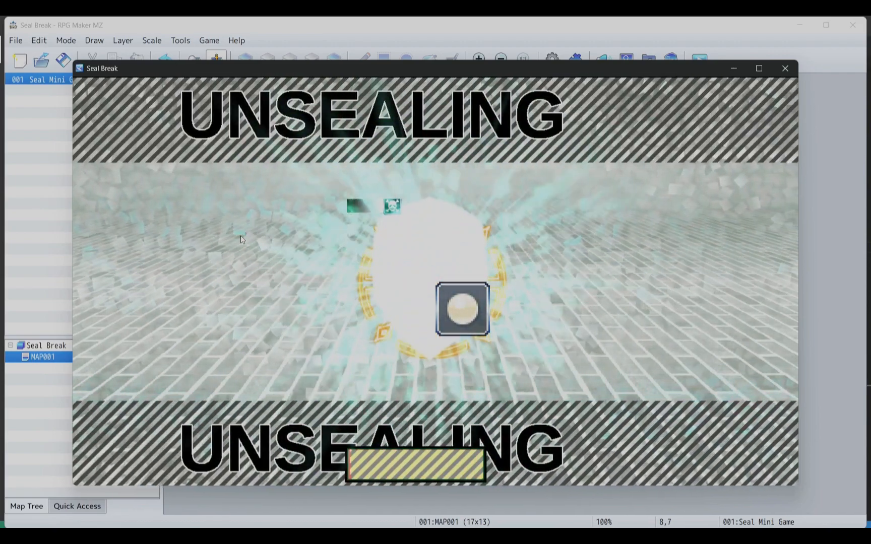
pyautogui.press('Return')
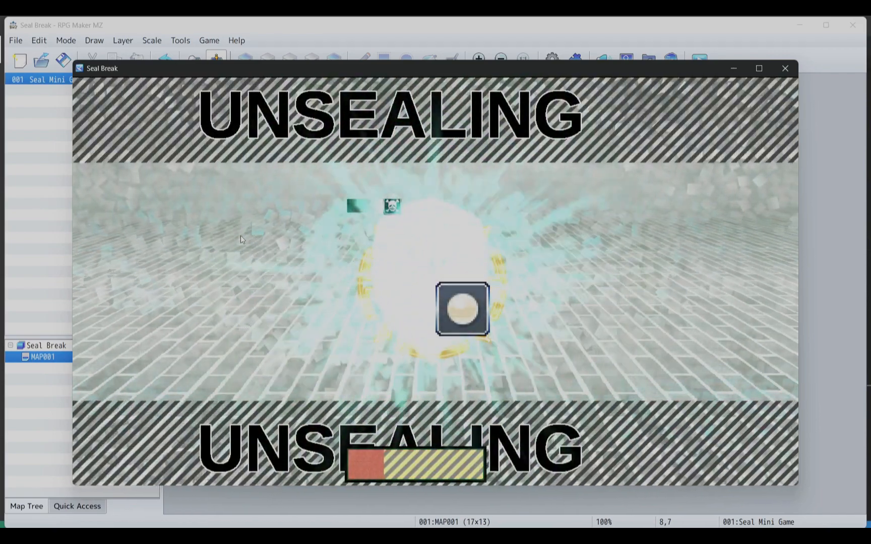
pyautogui.press('Return')
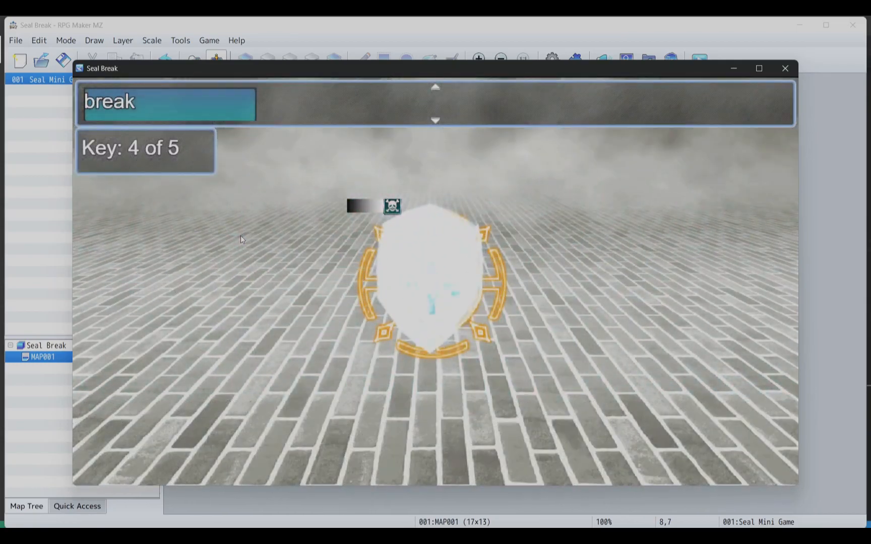
pyautogui.press('Return')
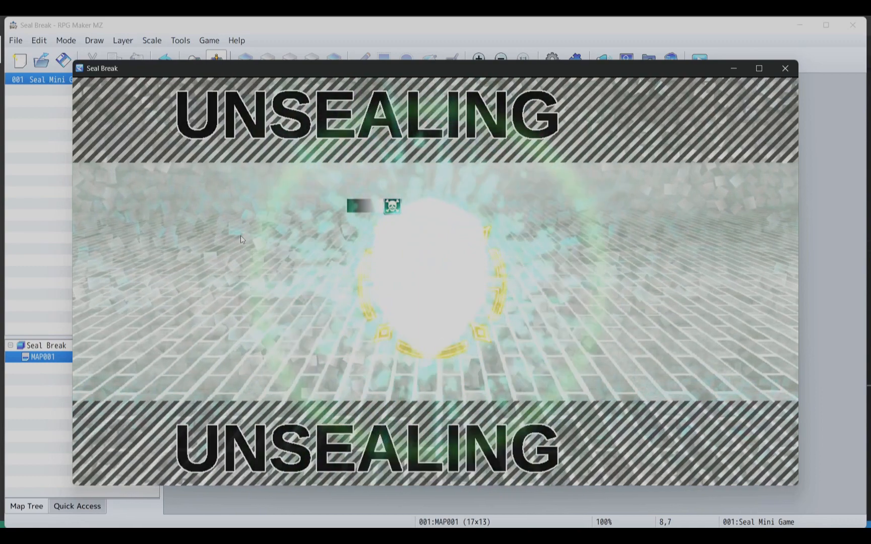